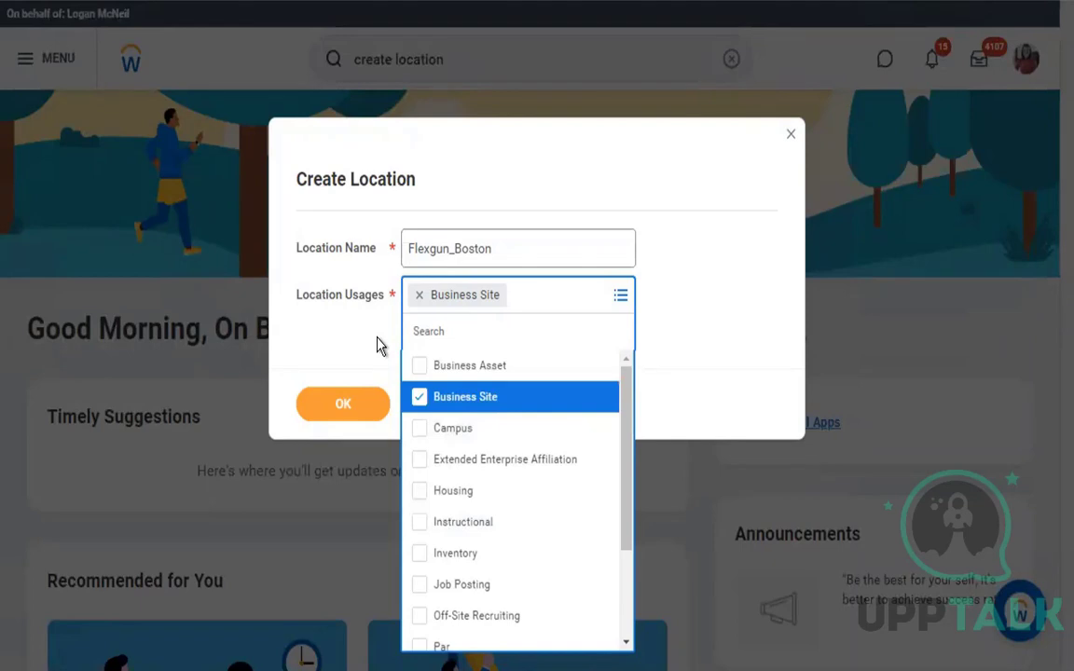
Submit the new location's name and usage, then set its Location Type to Corporate Office
click(378, 346)
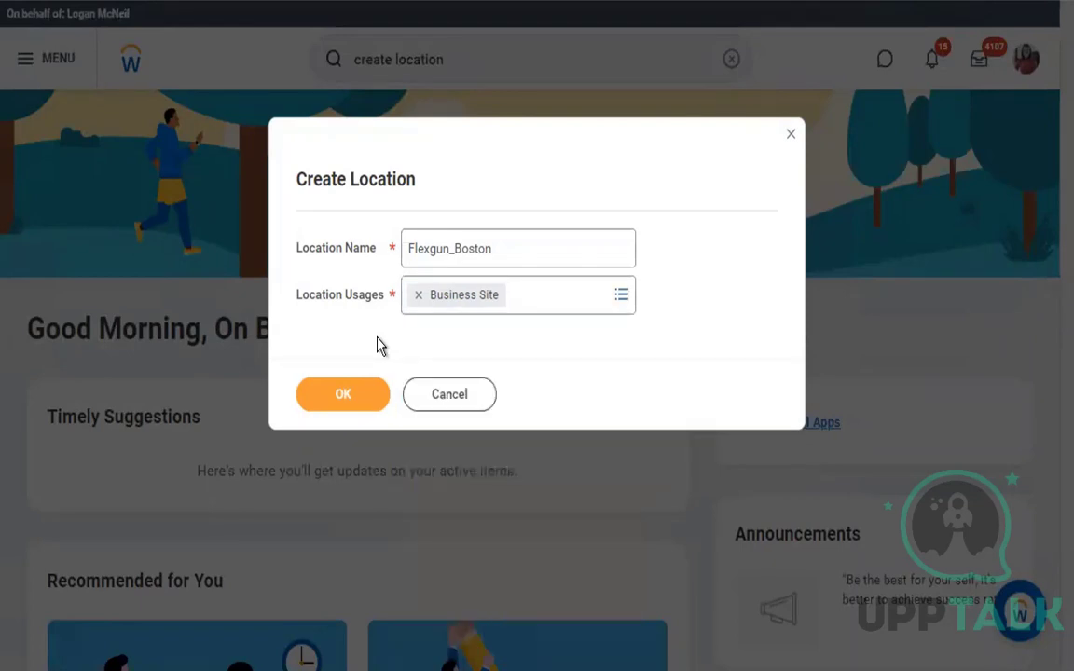
click(342, 394)
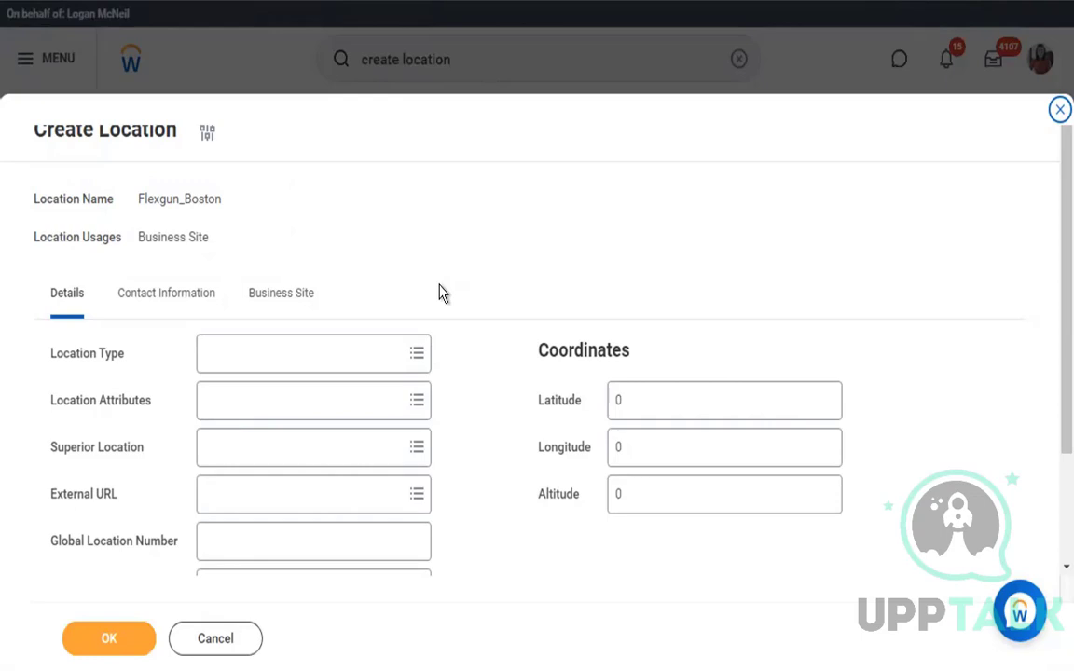
scroll(443, 293, down, 2)
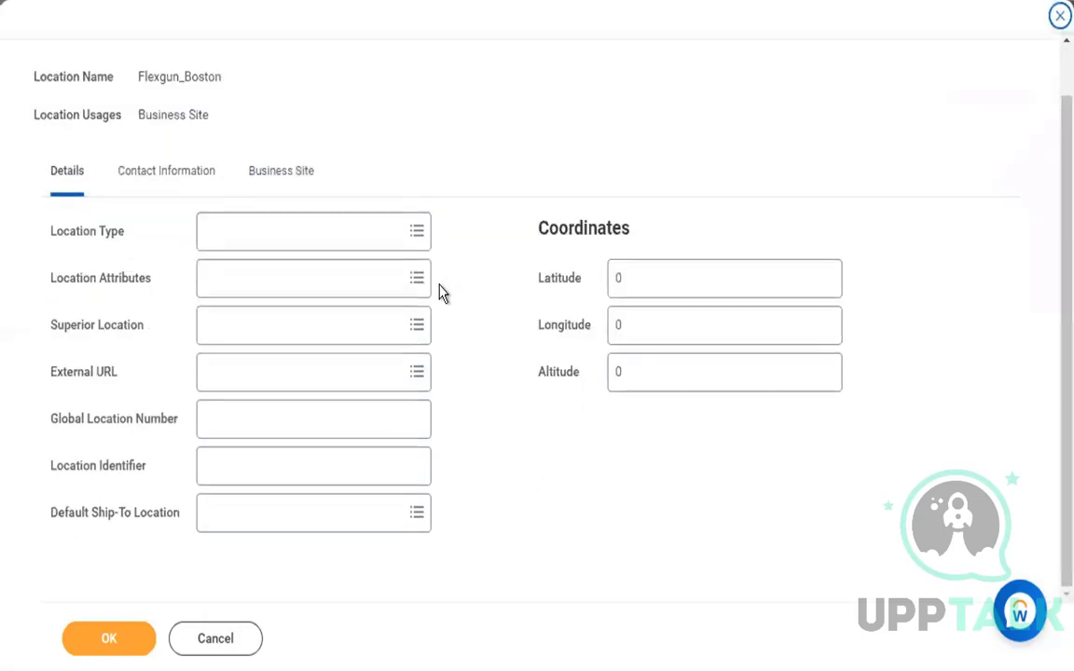
click(359, 242)
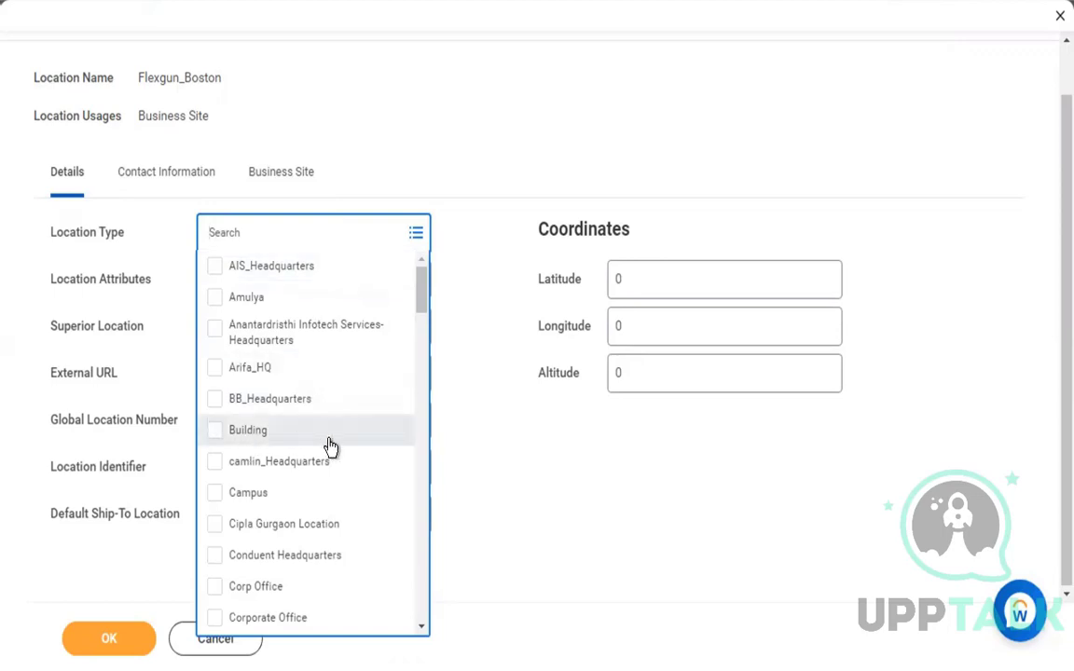
scroll(331, 446, down, 1)
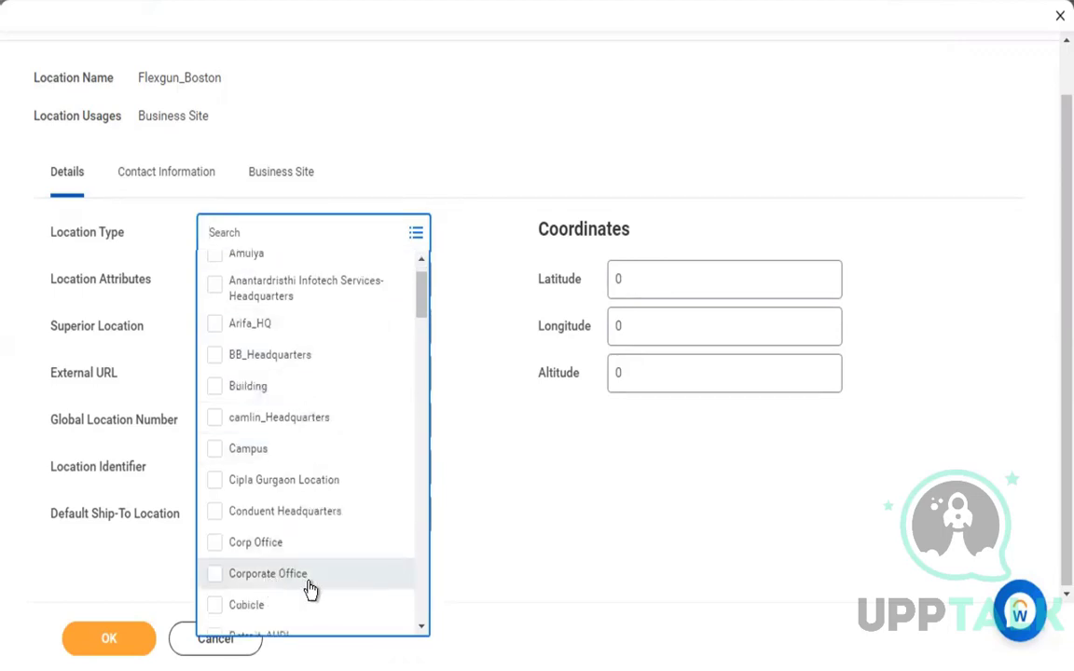
click(347, 580)
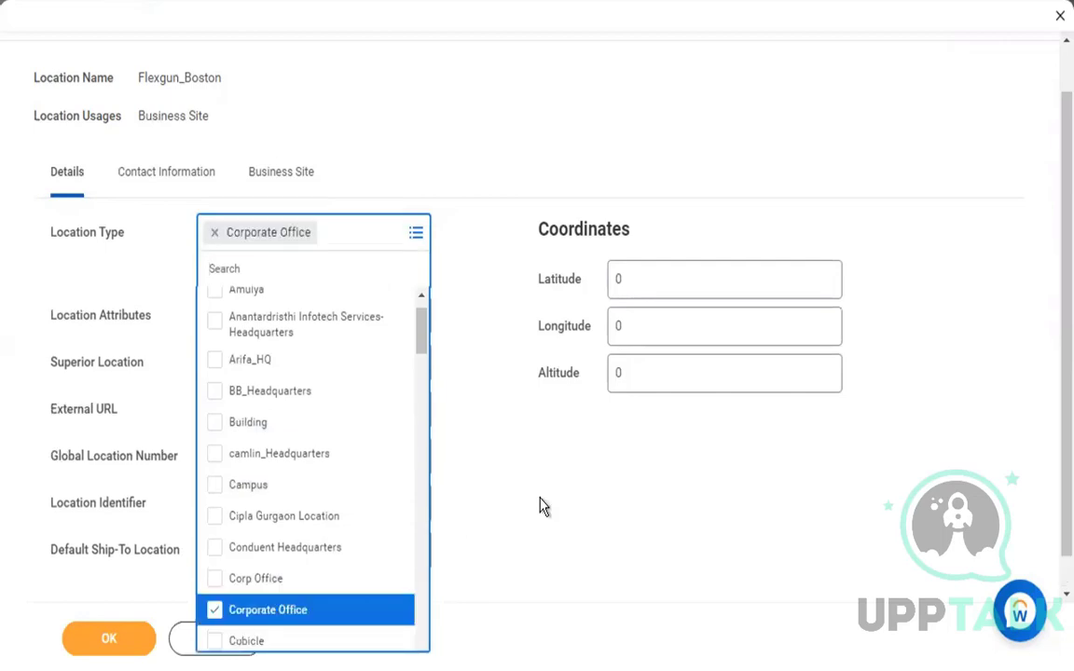
click(541, 506)
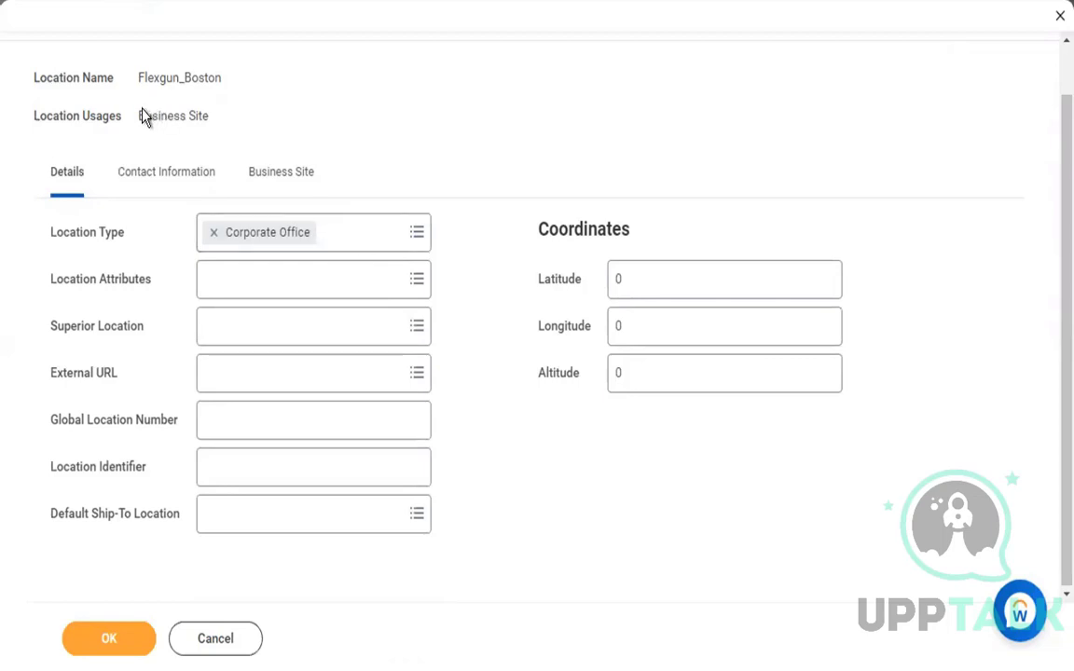
On Flexgun_Boston's Business Site tab, browse the Time Profile dropdown's available profiles
click(273, 190)
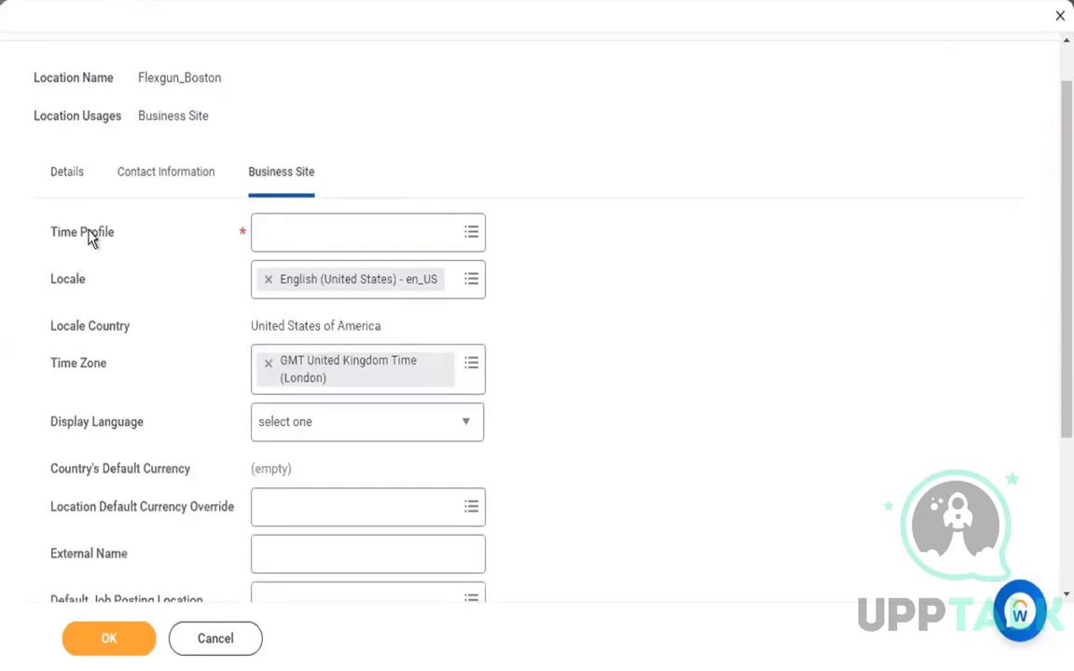
click(410, 229)
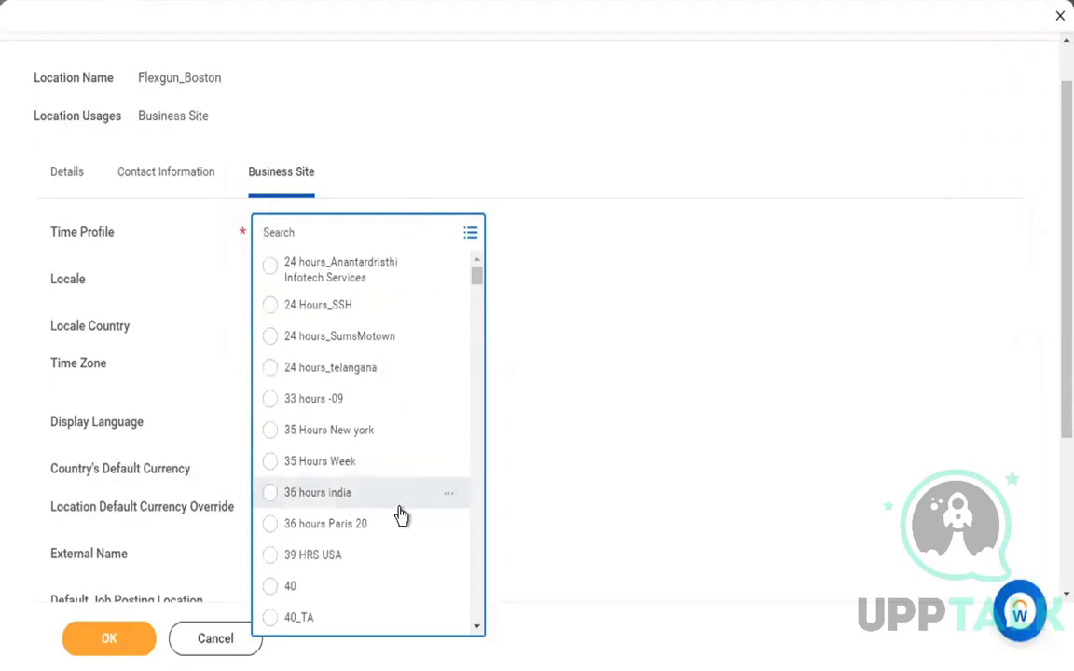
scroll(401, 516, down, 1)
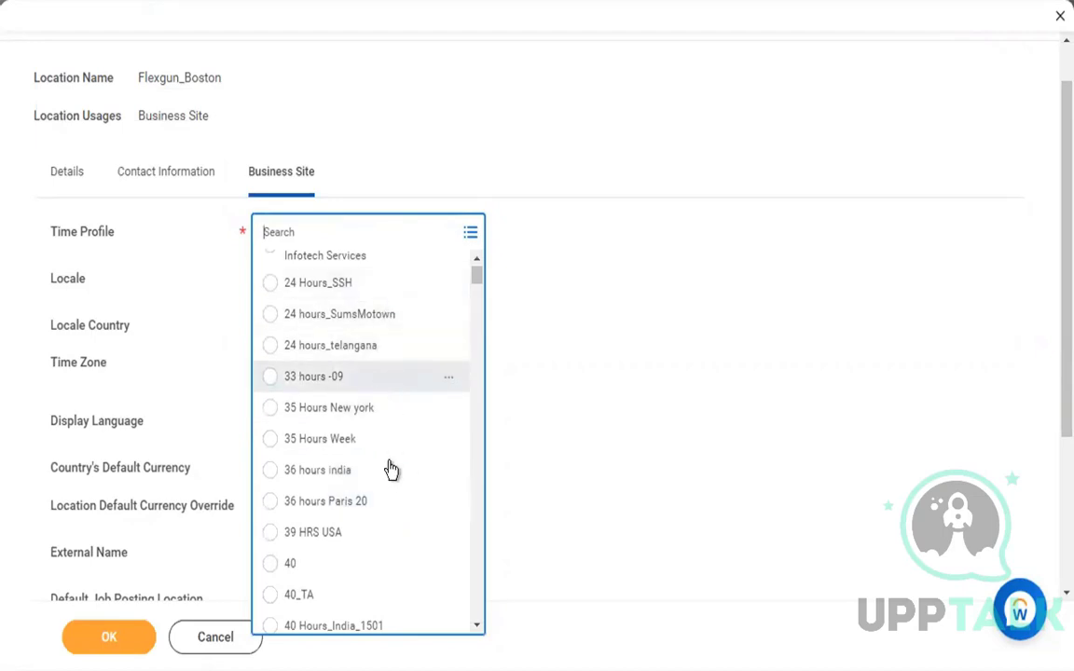
scroll(391, 480, down, 1)
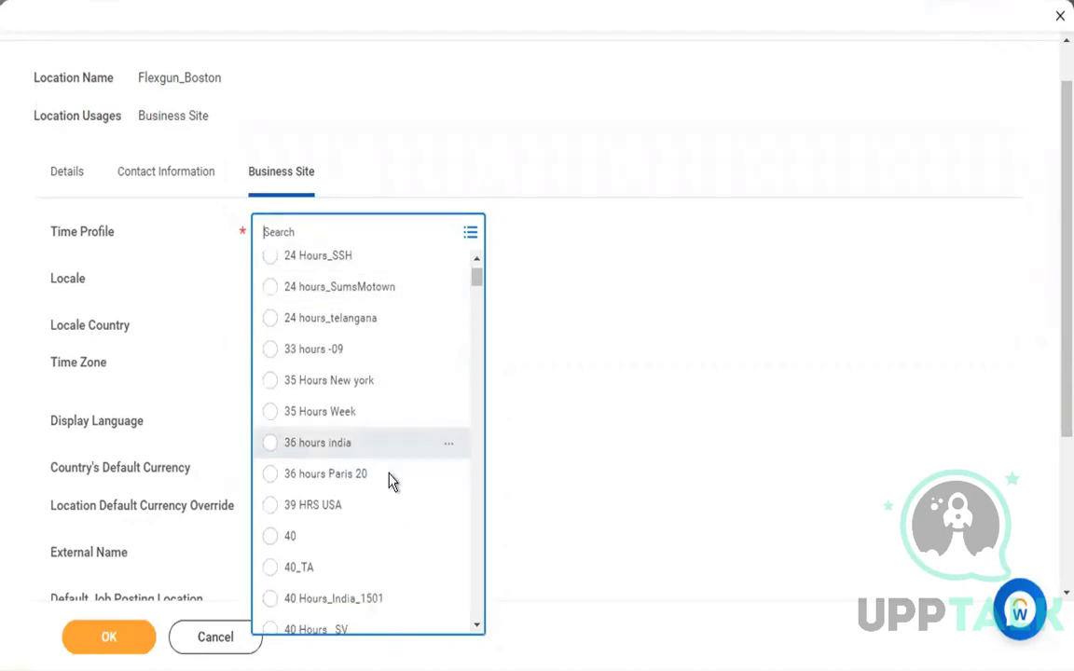
scroll(391, 480, down, 2)
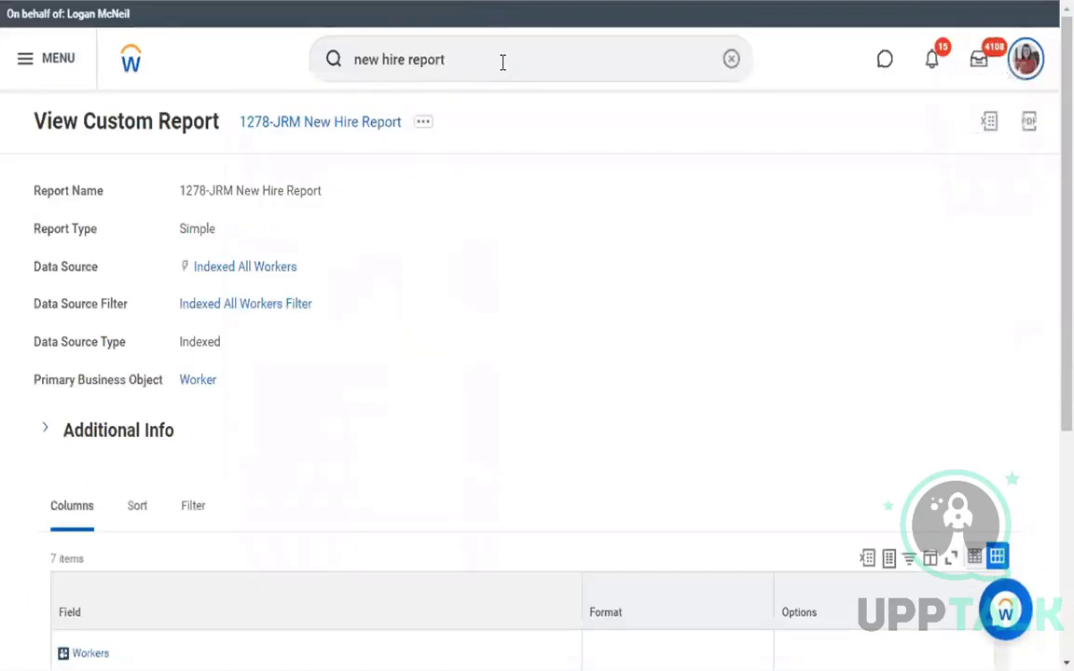
Search for 'main time profile', fixing the typo, and open the Maintain Time Profiles task
click(503, 63)
text(ma)
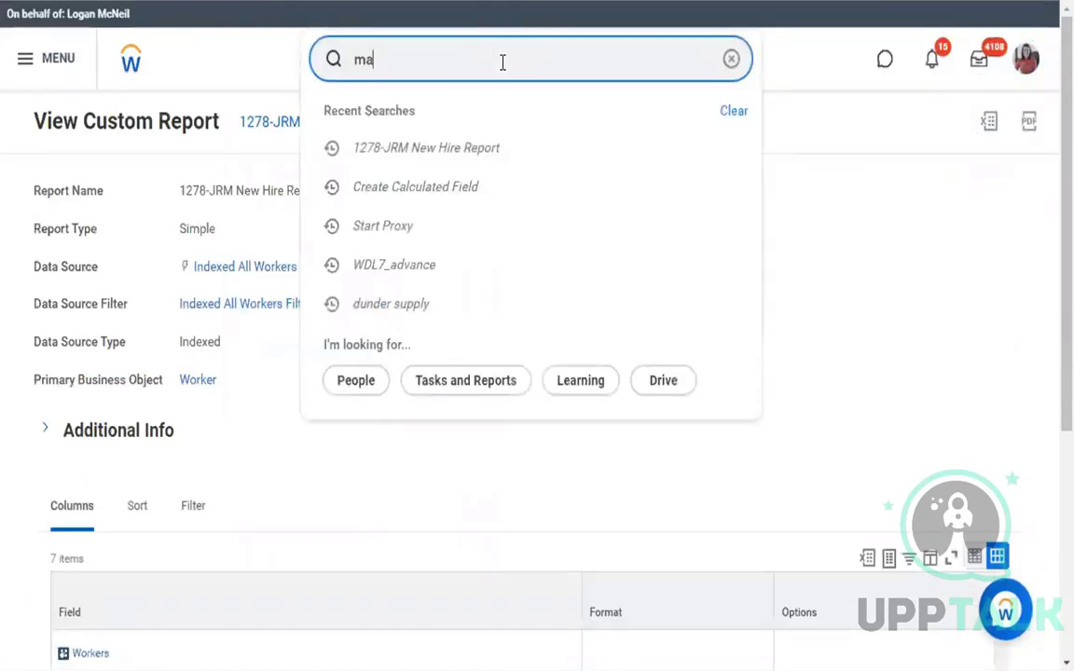
text(in ti eprofile)
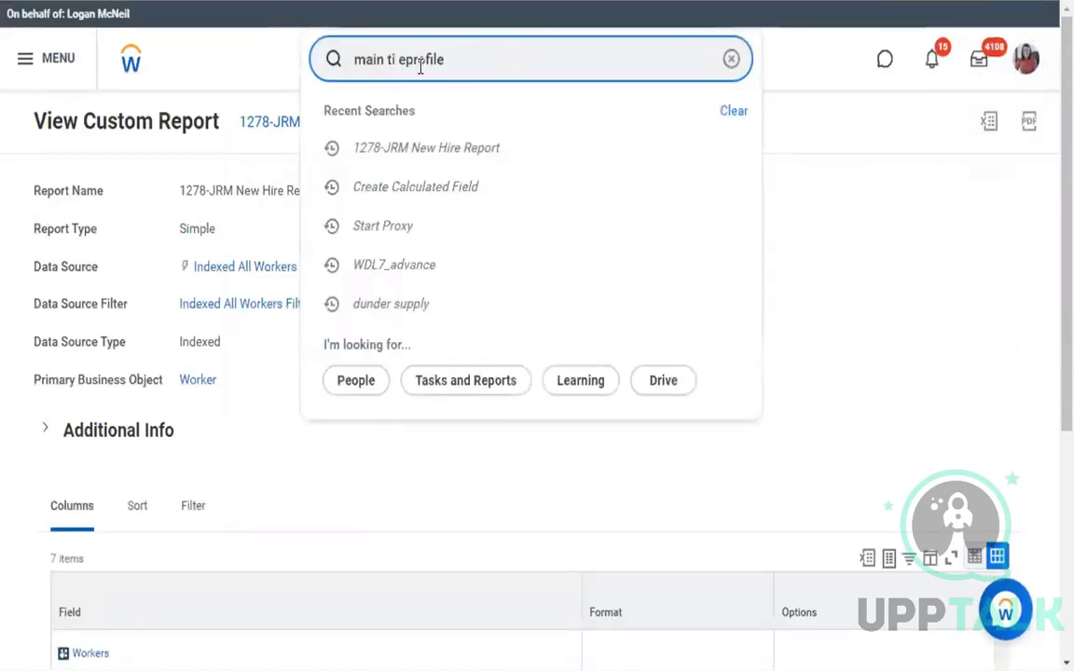
triple_click(463, 59)
text(ma)
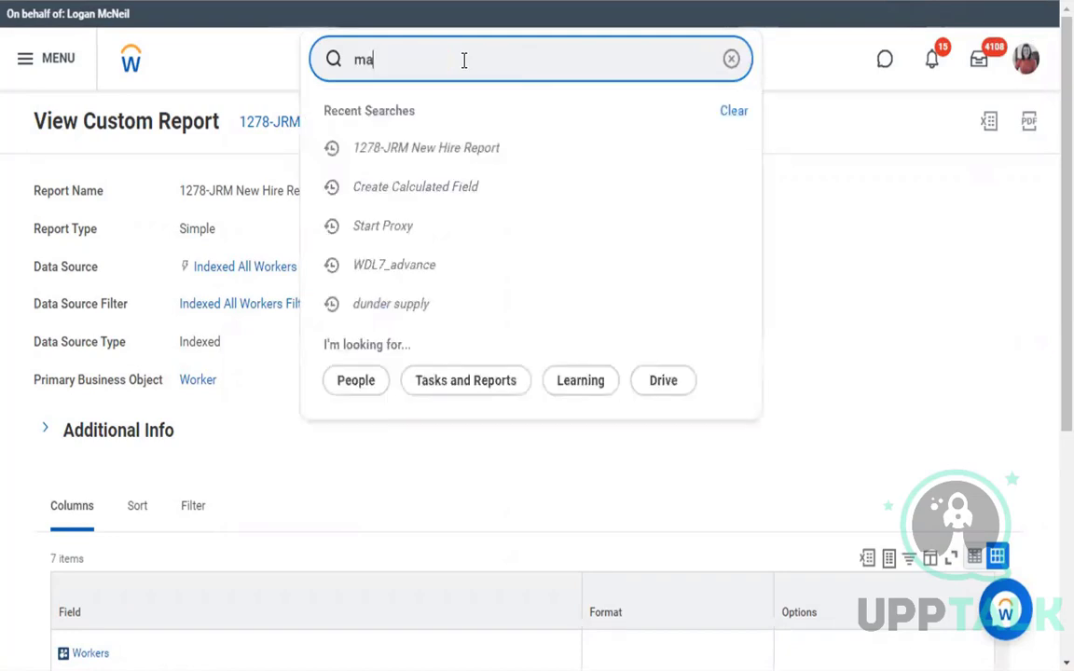
text(in time profile)
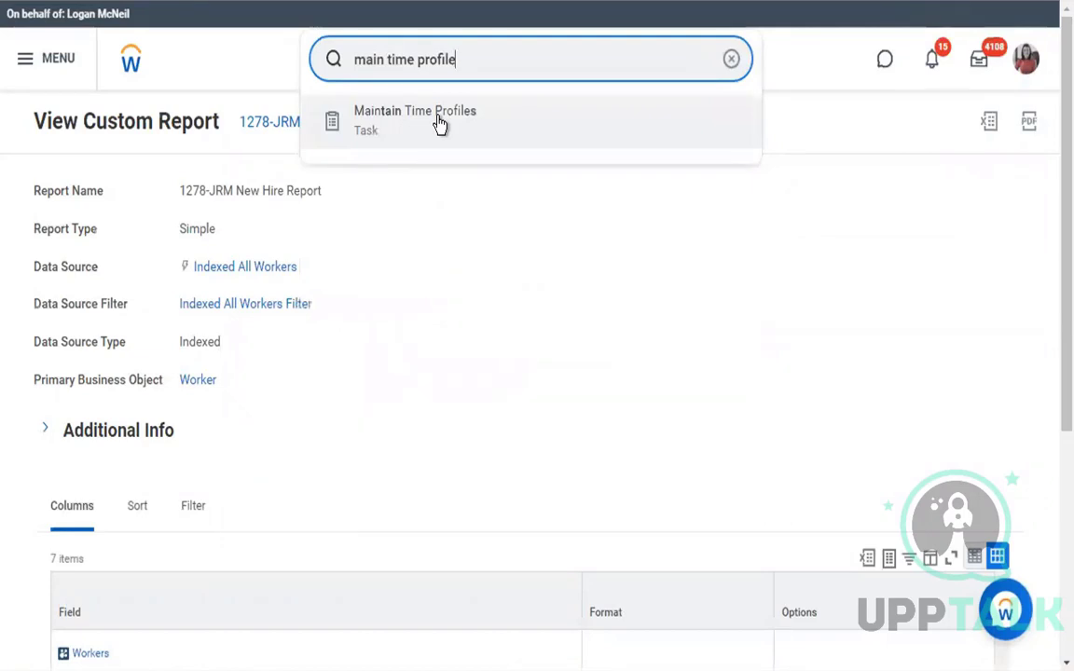
click(439, 124)
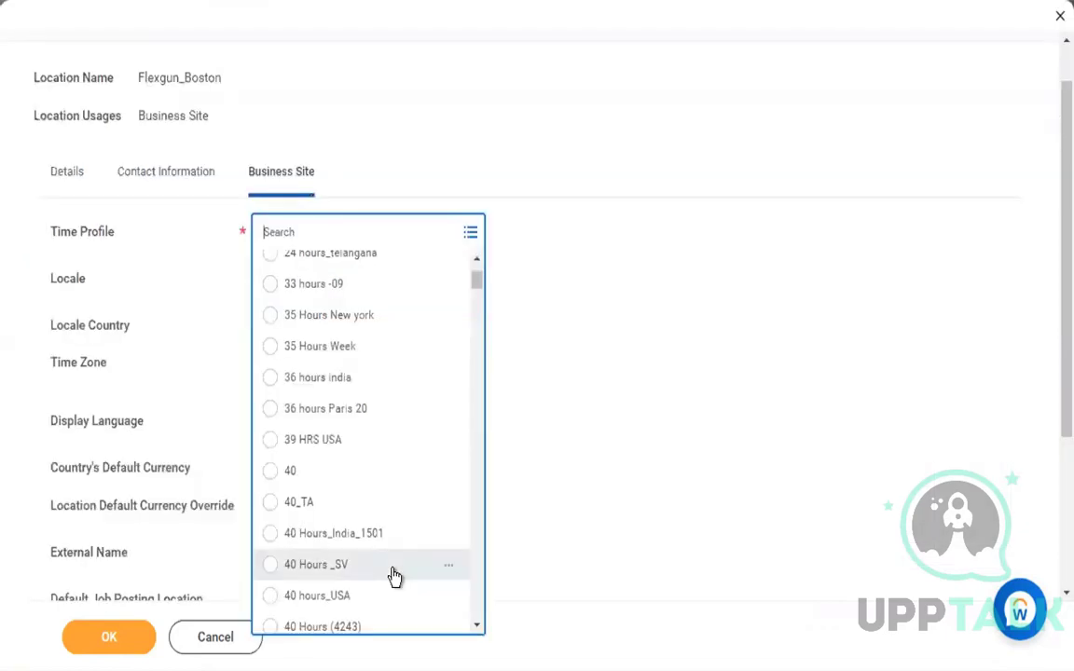
scroll(393, 576, down, 1)
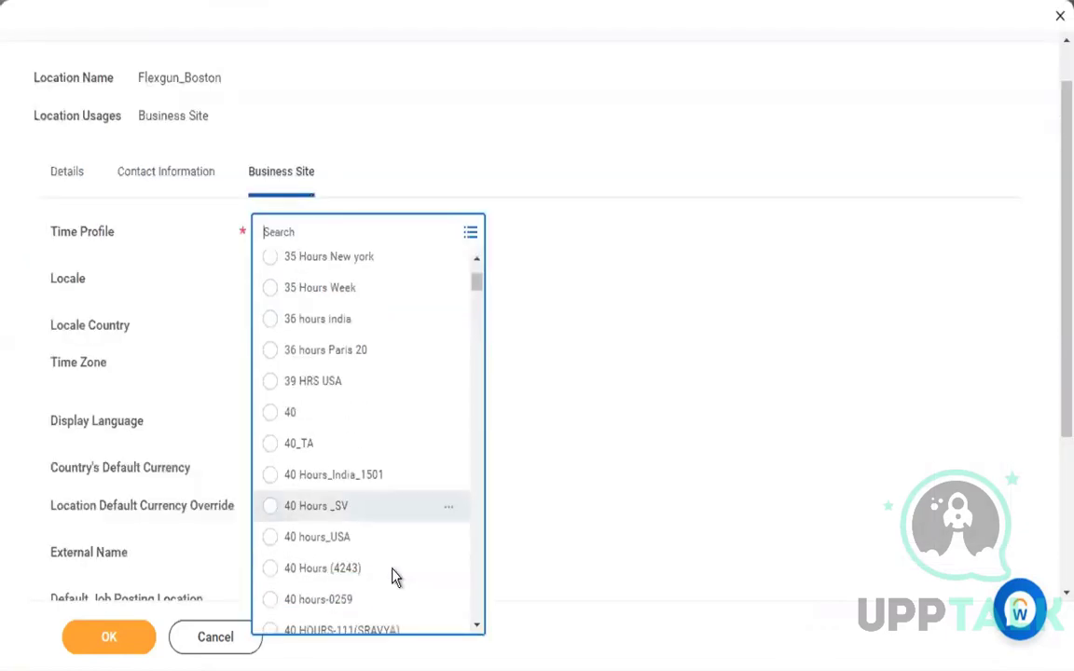
Search time profiles for 'standard hour', preview the matches, and choose Standard Hours - 40
scroll(393, 576, down, 9)
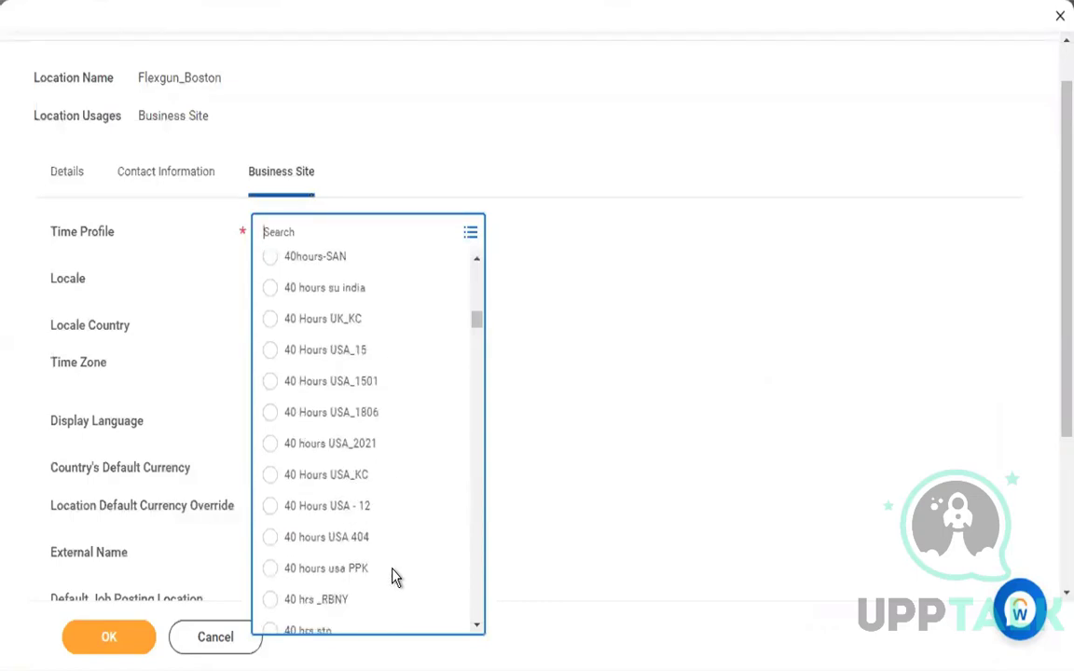
scroll(376, 281, down, 8)
text(s)
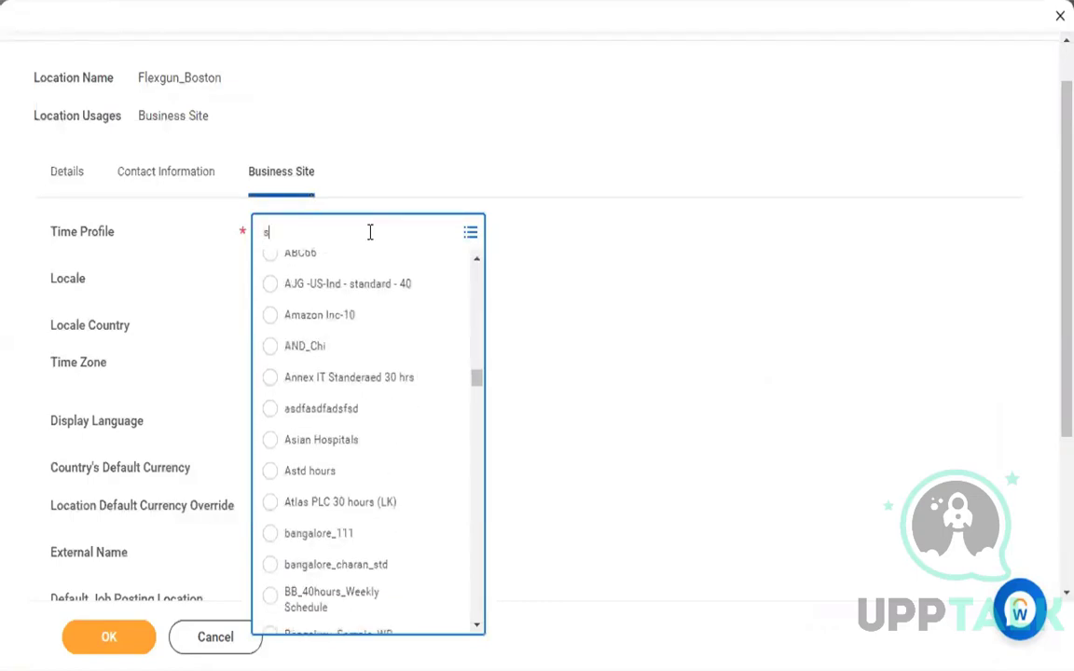
text(tandard hour)
key(Return)
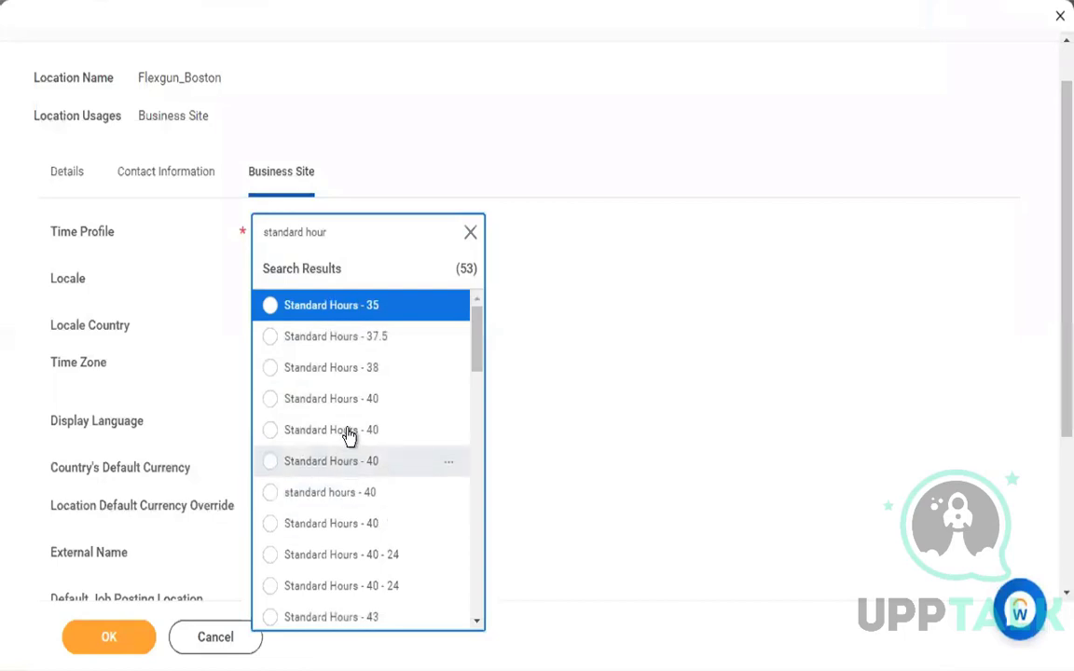
click(449, 403)
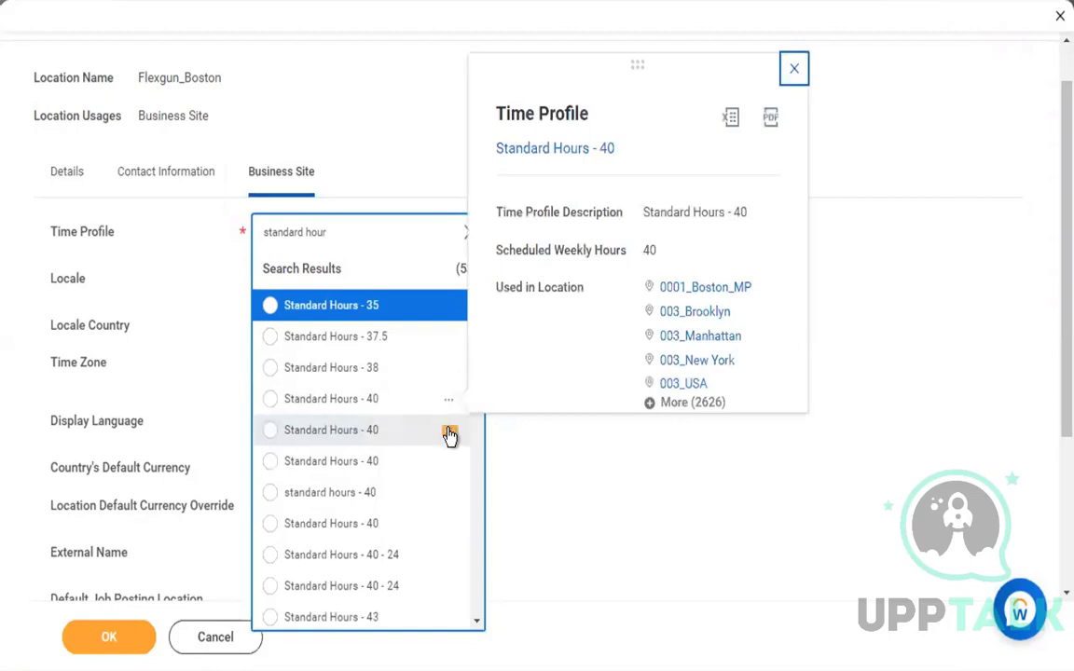
click(450, 434)
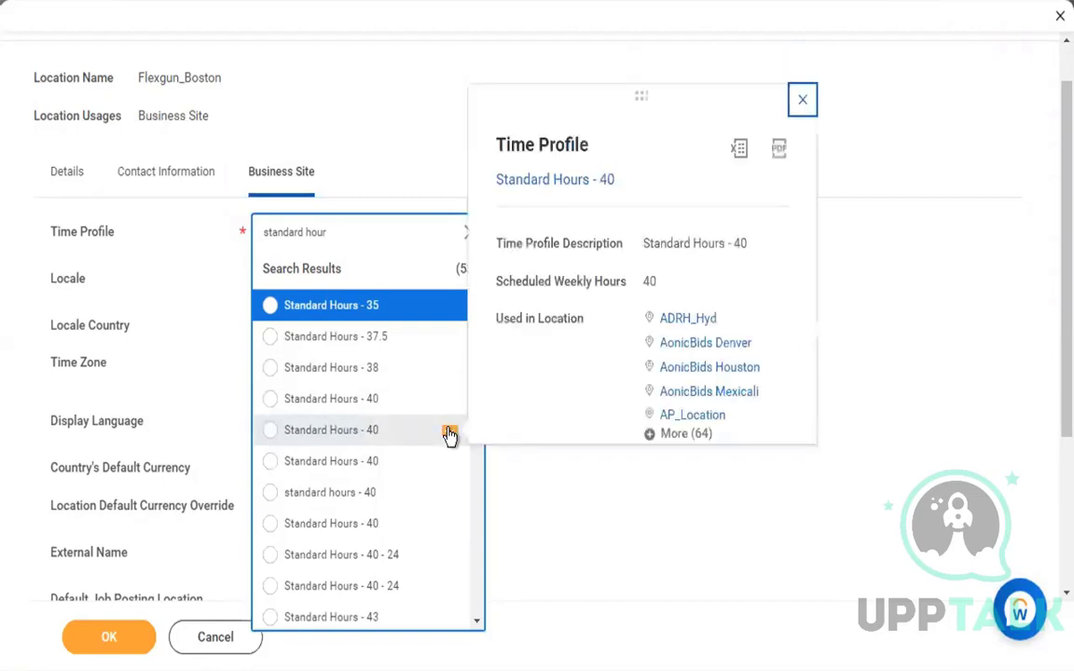
click(301, 477)
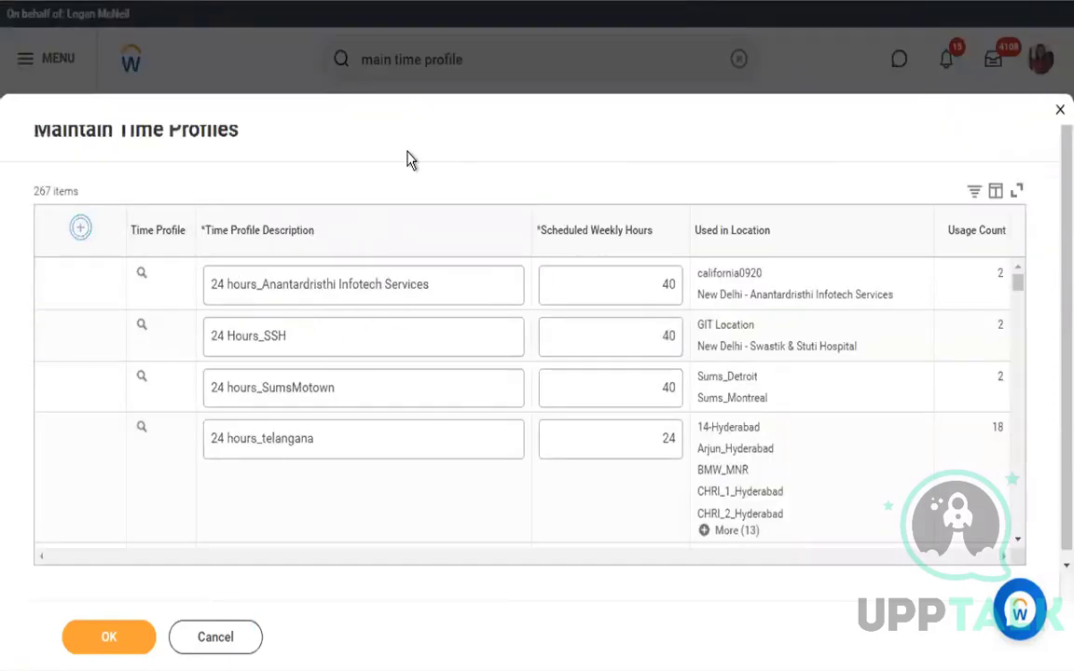
Add time profile 'Flexgun_Standard Hours 40' with 40 scheduled weekly hours and save it
click(280, 284)
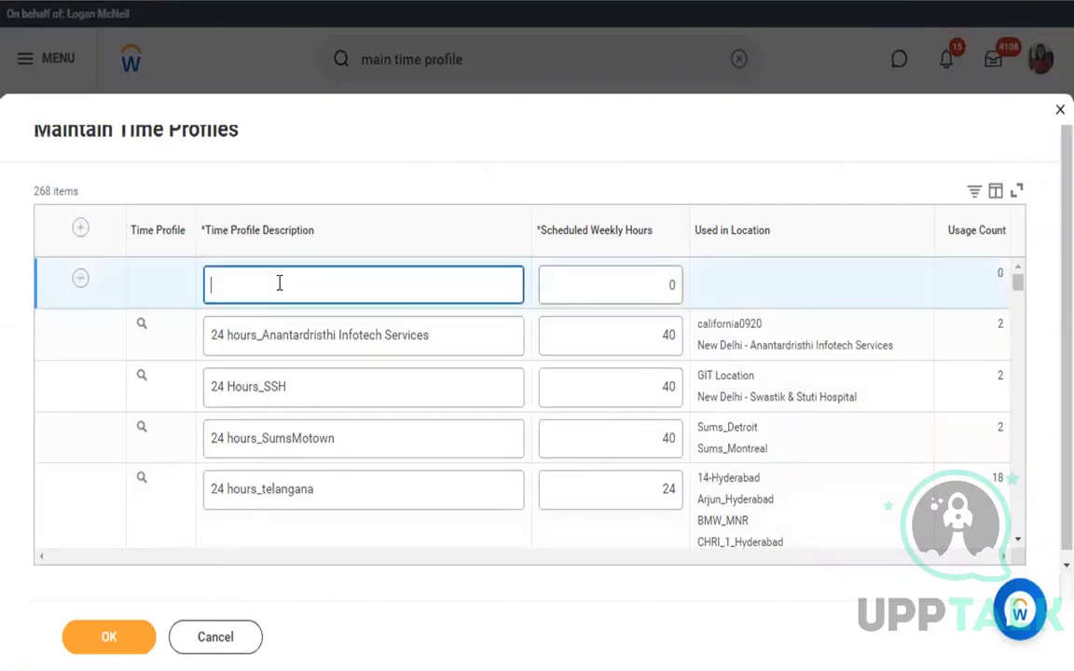
text(Flexgun_Standar)
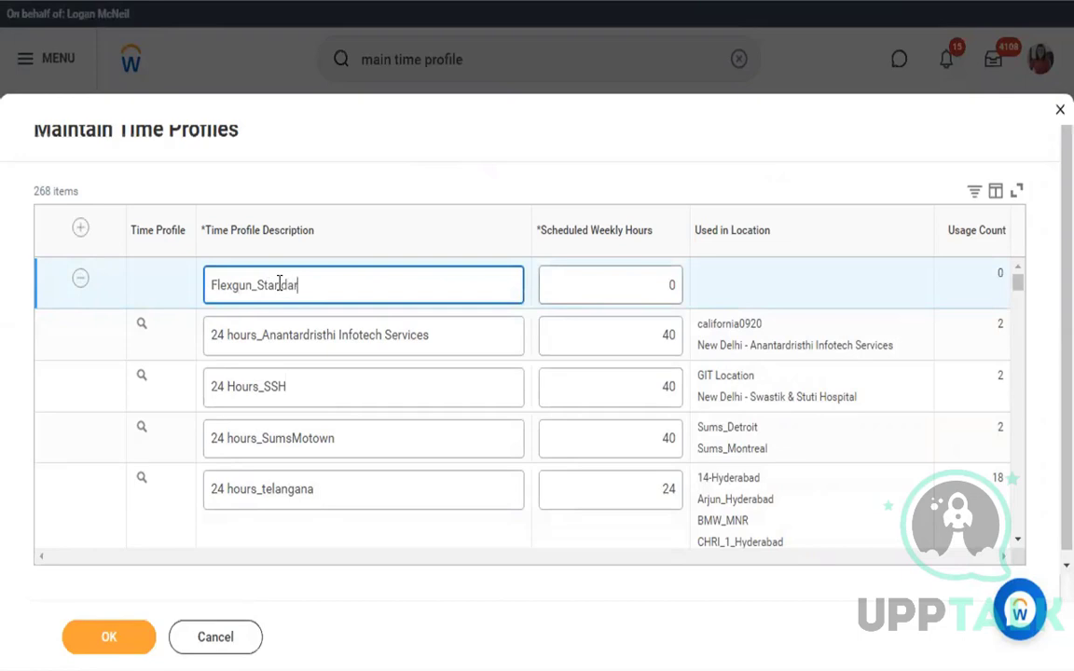
text(d)
text( Hours 40)
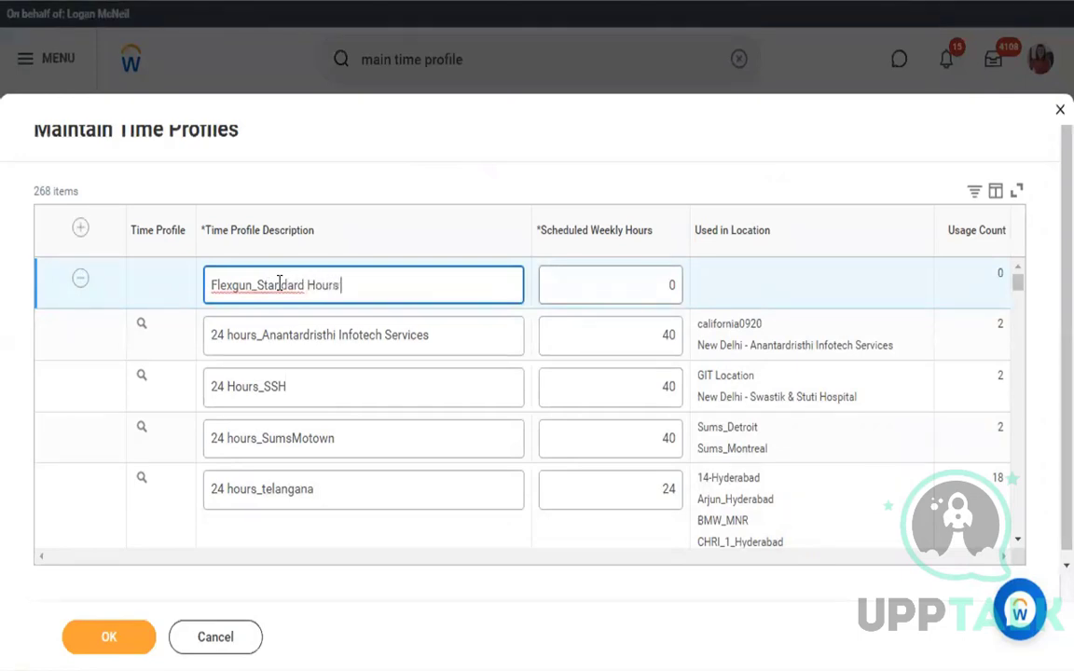
click(626, 294)
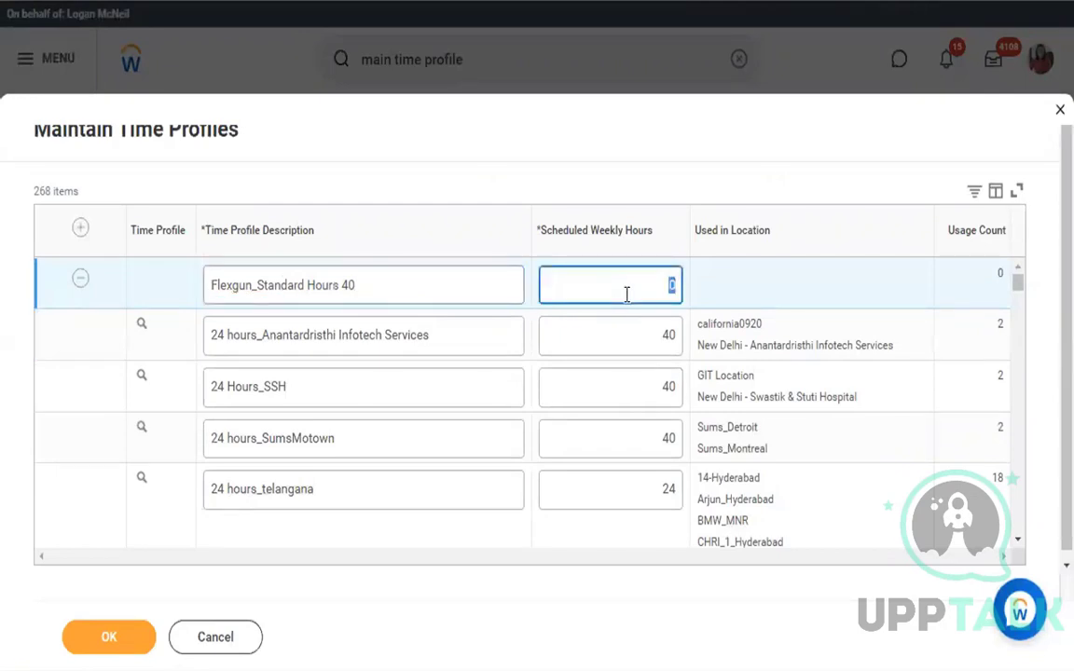
text(40)
click(124, 637)
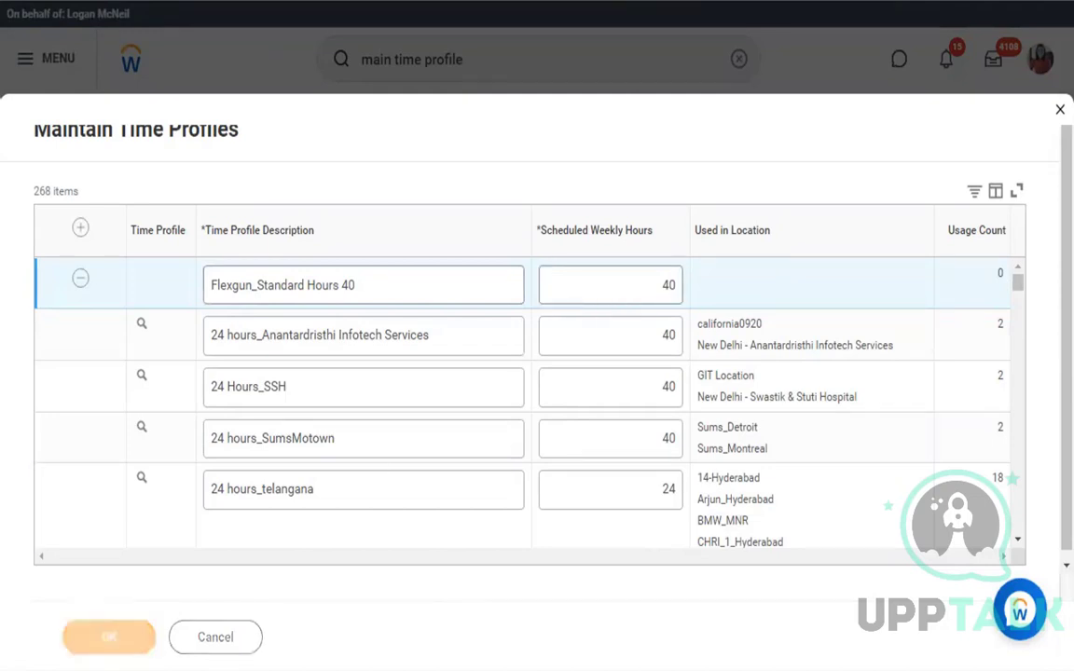
click(564, 3)
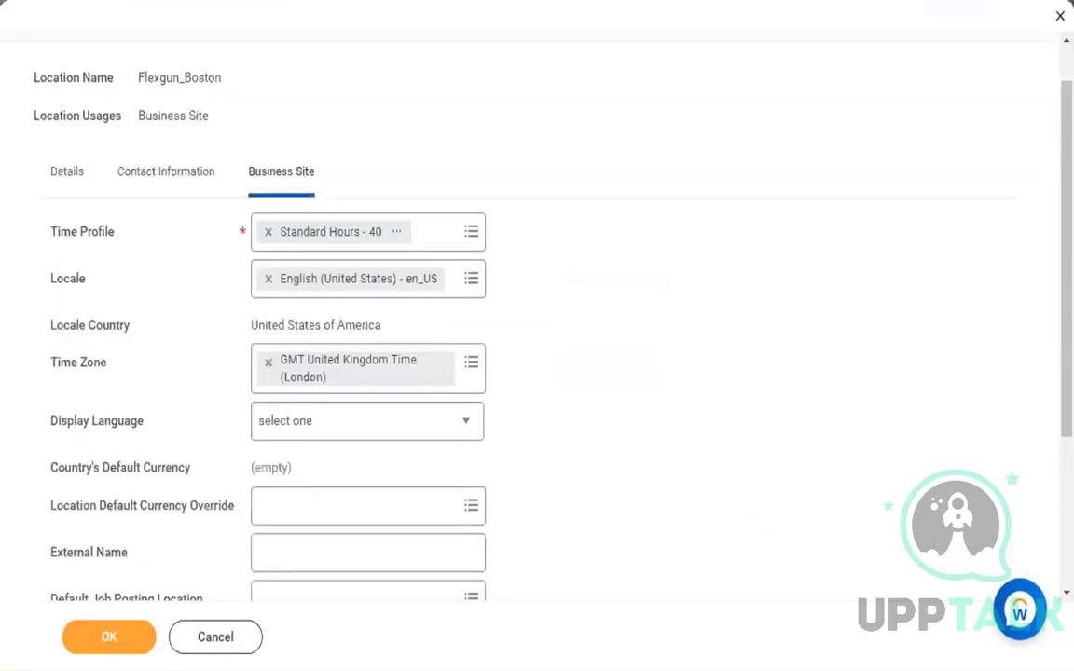
Replace Standard Hours - 40 with Flexgun_Standard Hours 40 by searching 'flexgun'
click(268, 233)
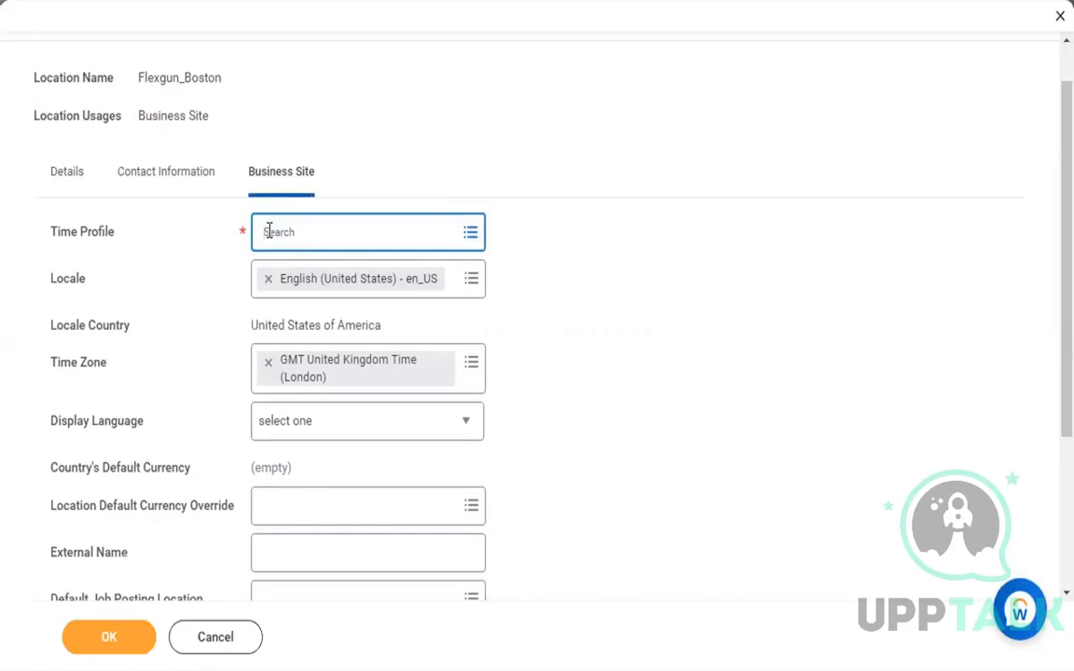
text(flexgun)
key(Return)
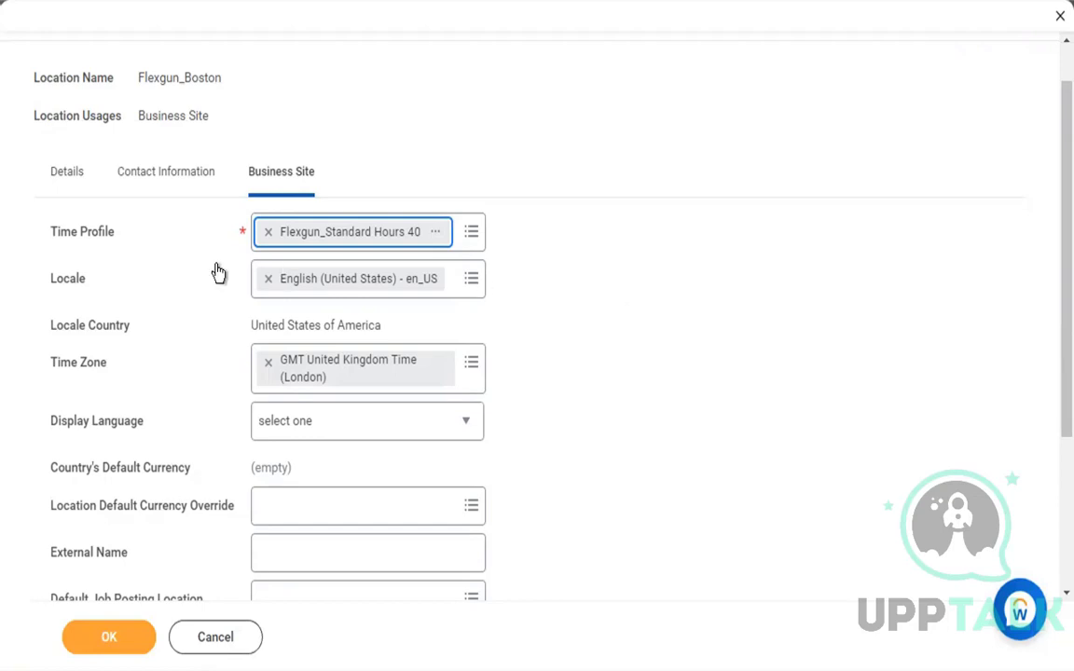
drag(47, 234, 140, 240)
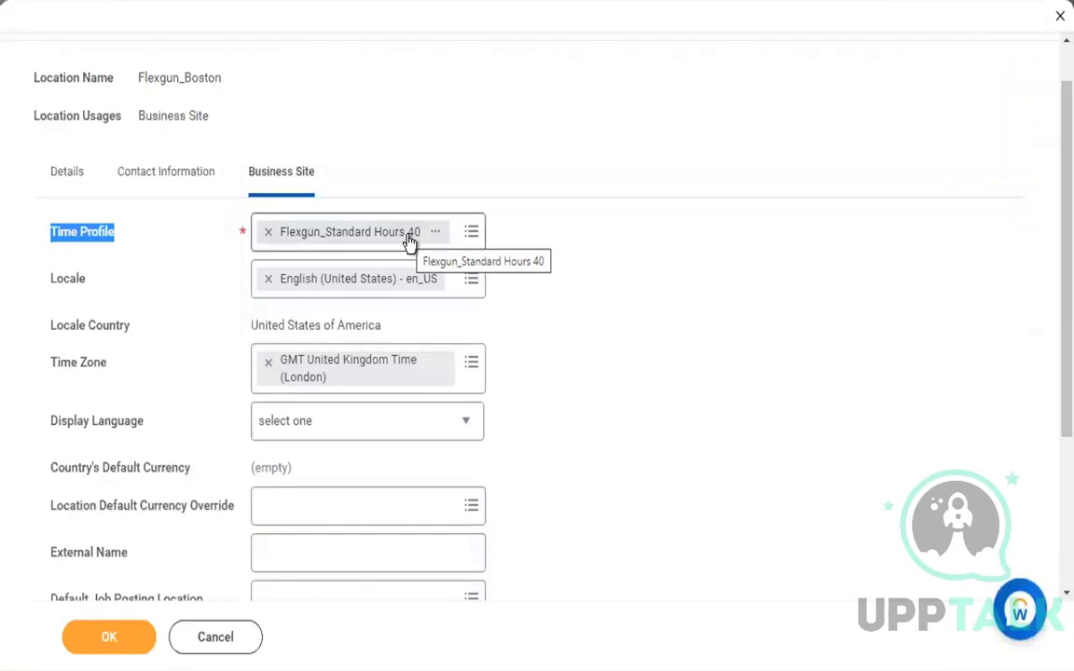
click(671, 308)
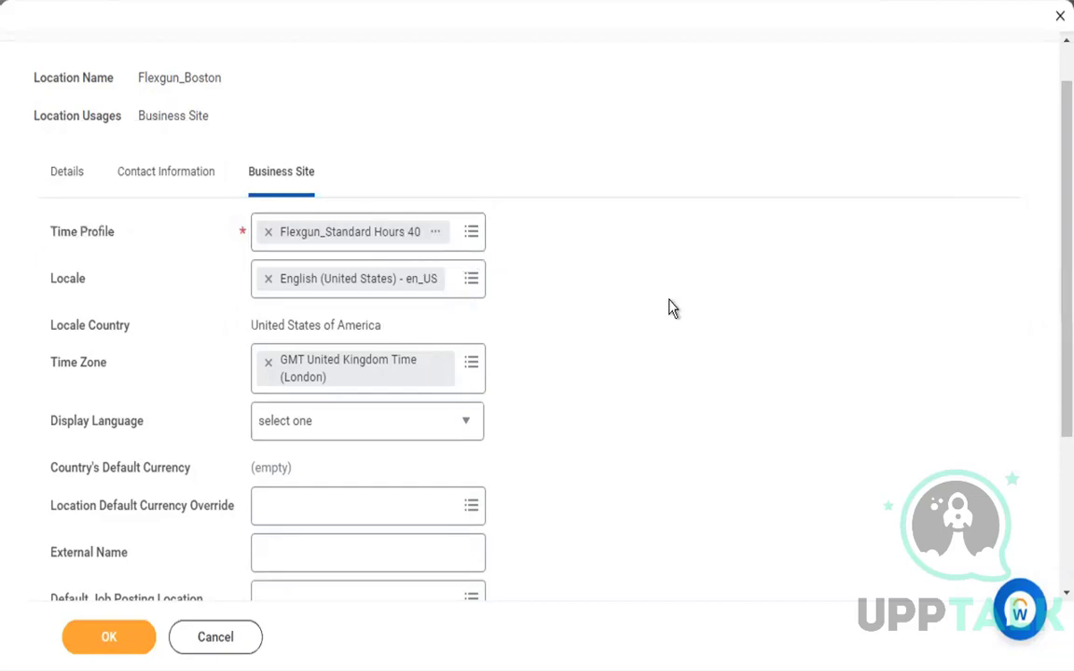
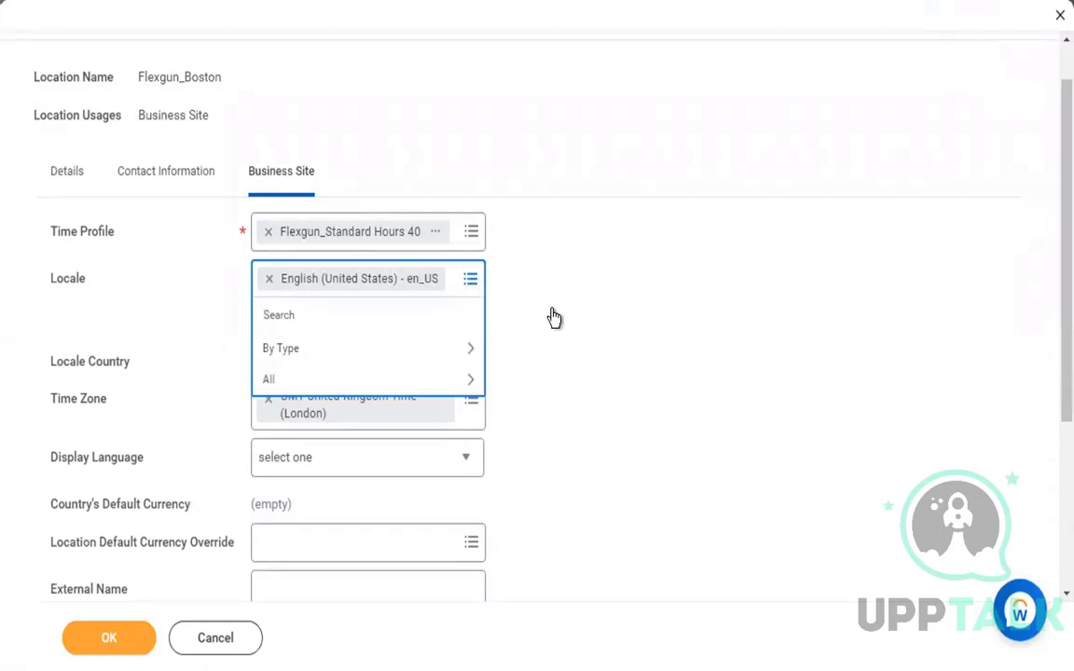
Replace the London time zone with GMT-08:00 Pacific Time (Los Angeles) for Flexgun_Boston
click(580, 331)
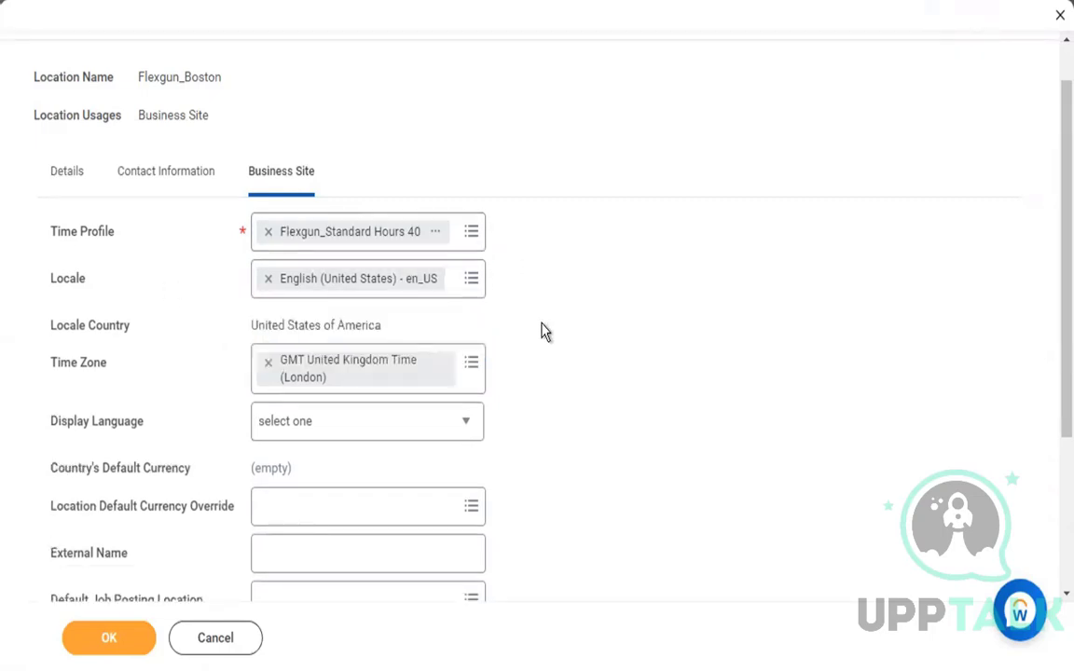
click(268, 366)
text(pacific)
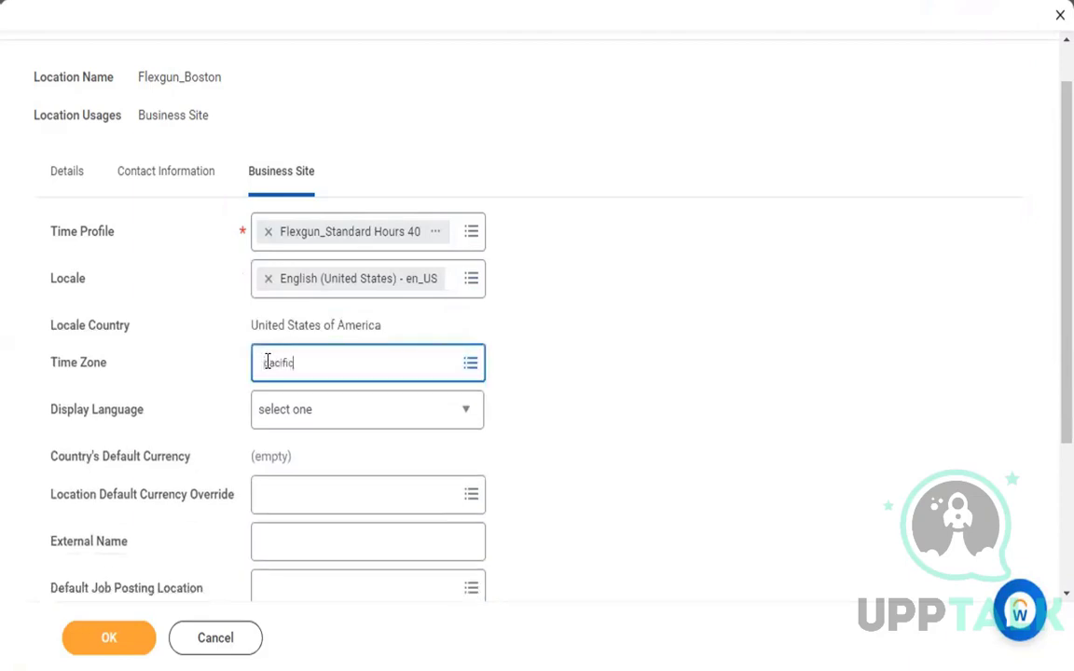
key(Return)
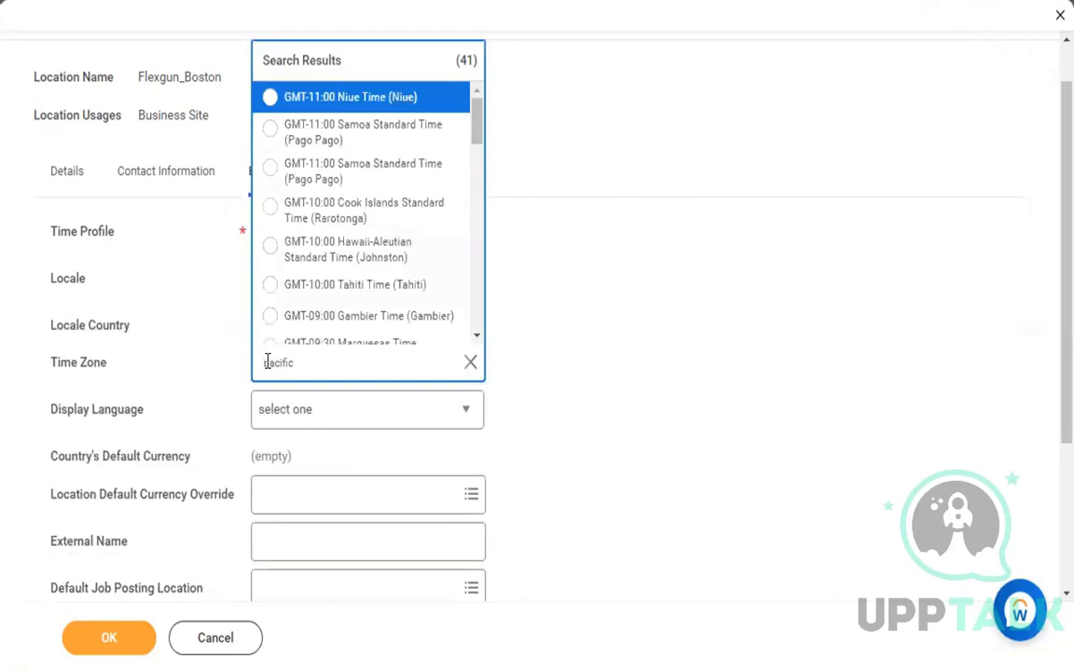
scroll(425, 254, down, 10)
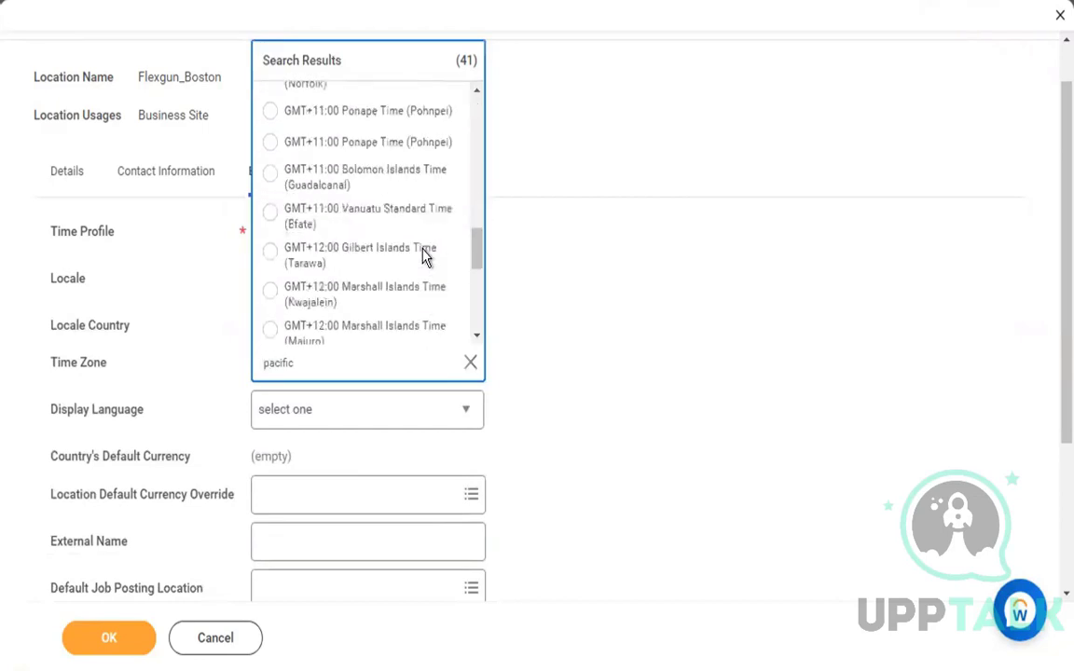
scroll(424, 257, up, 10)
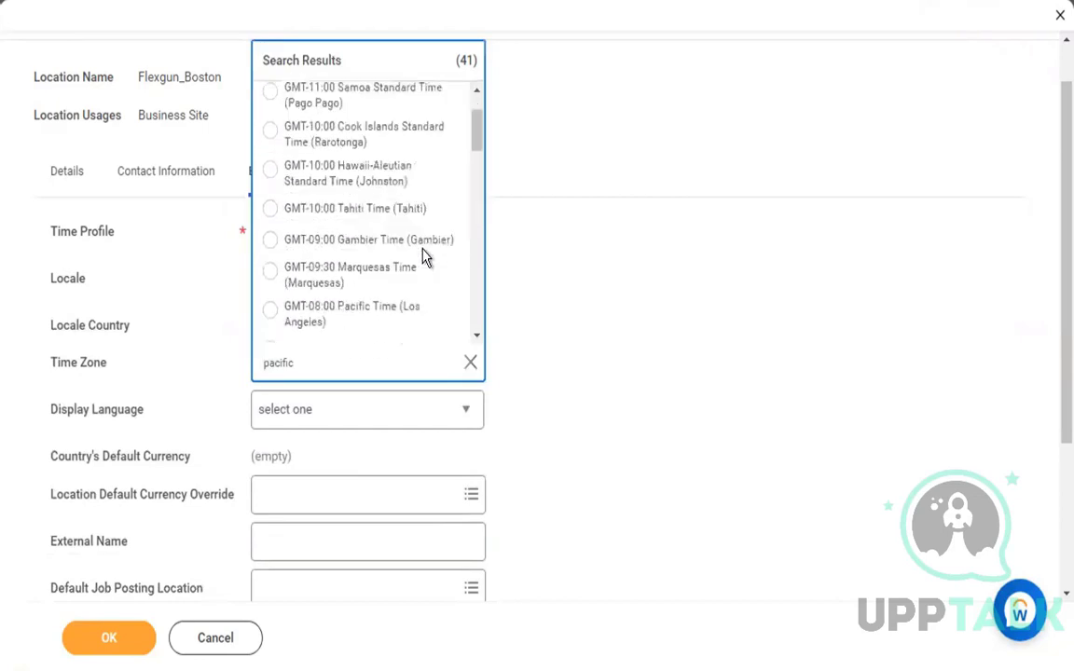
scroll(424, 257, down, 5)
scroll(424, 257, up, 5)
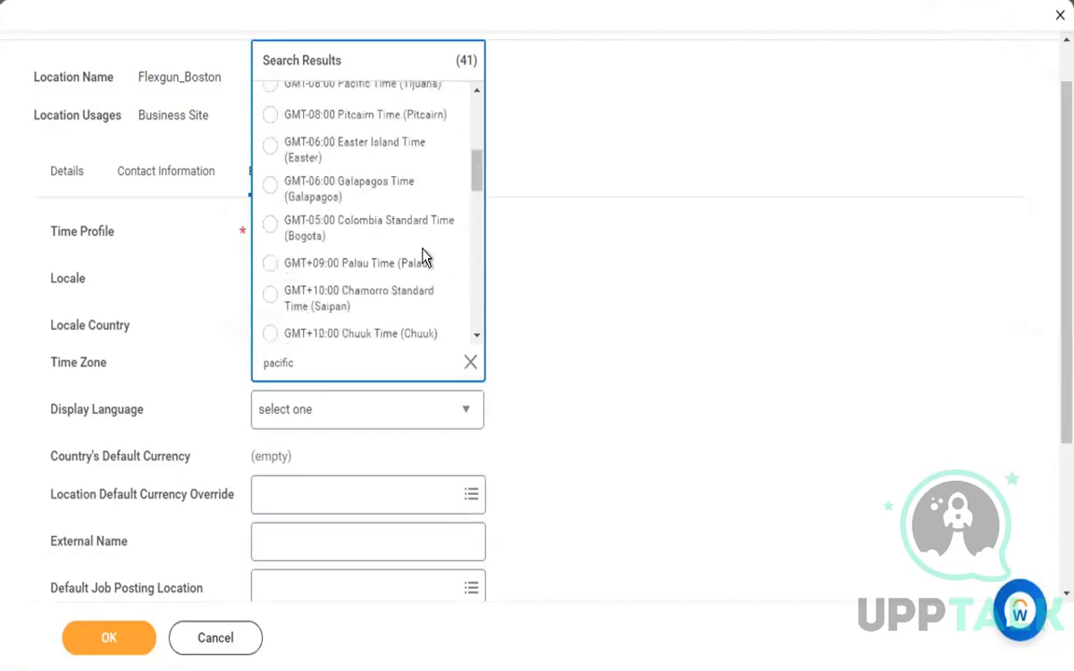
scroll(424, 251, up, 1)
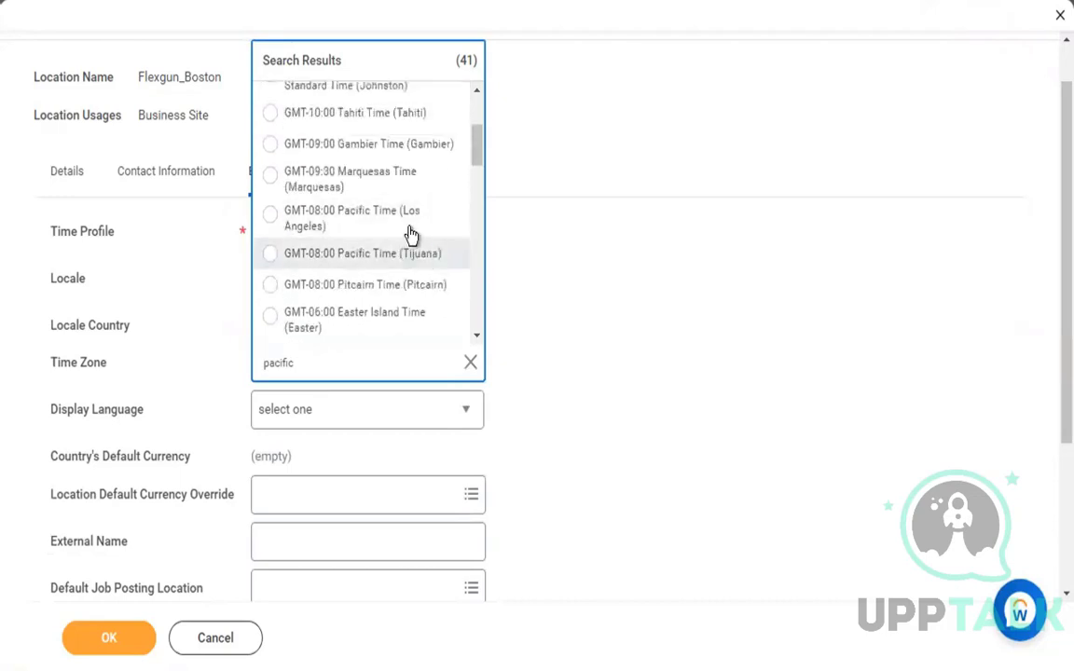
click(410, 231)
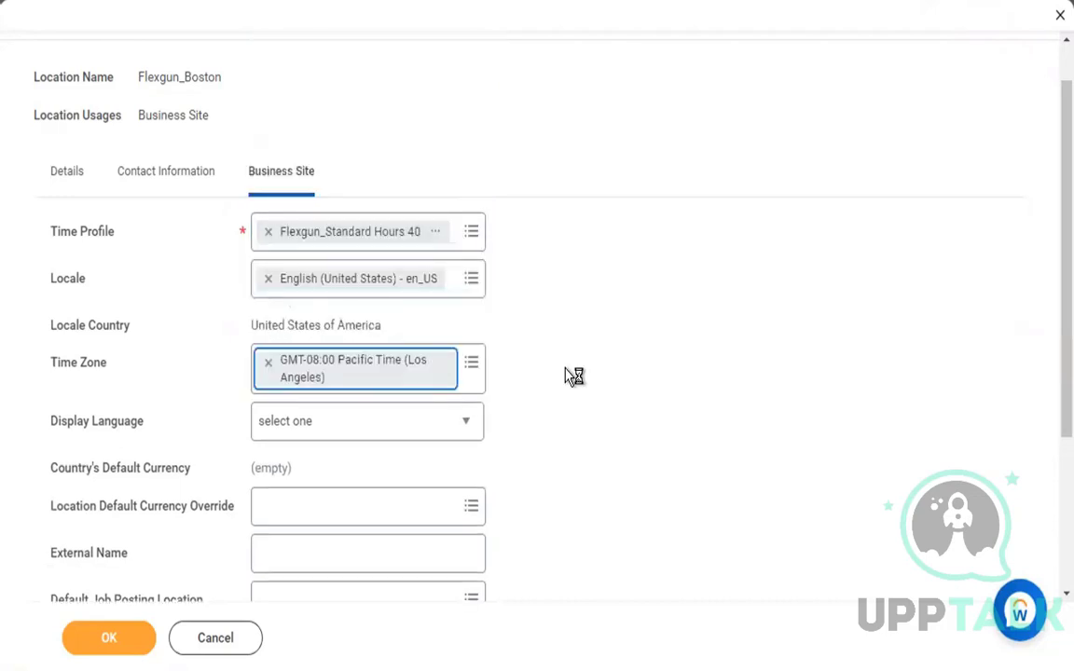
Set the display language to English and the default currency override to USD
scroll(571, 374, down, 1)
click(464, 388)
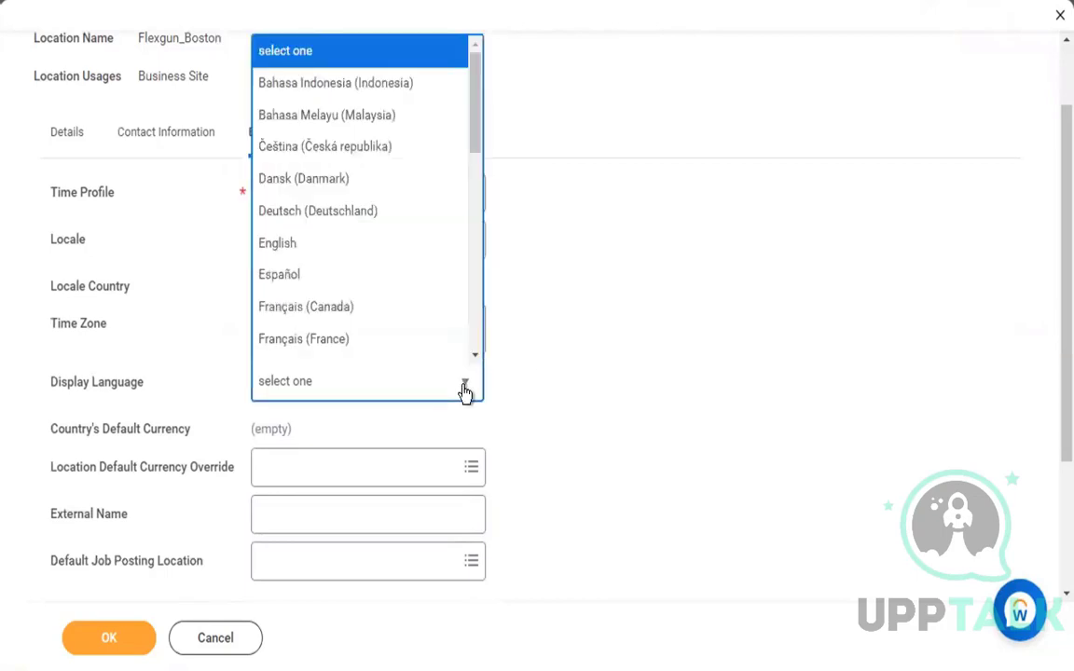
click(383, 244)
scroll(574, 334, down, 3)
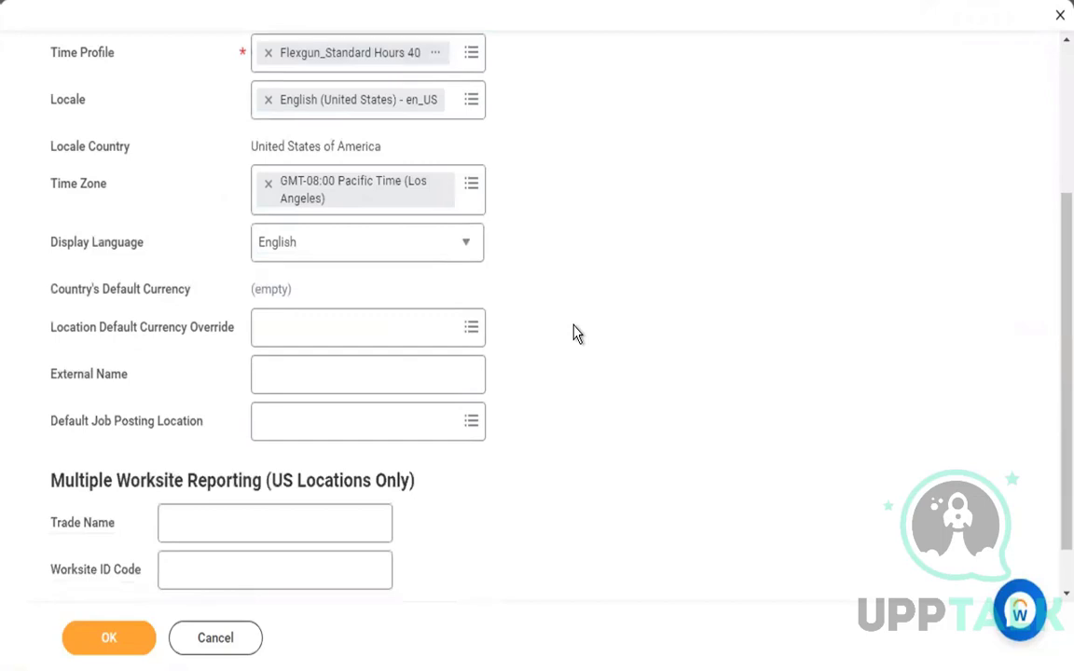
click(409, 326)
text(usd)
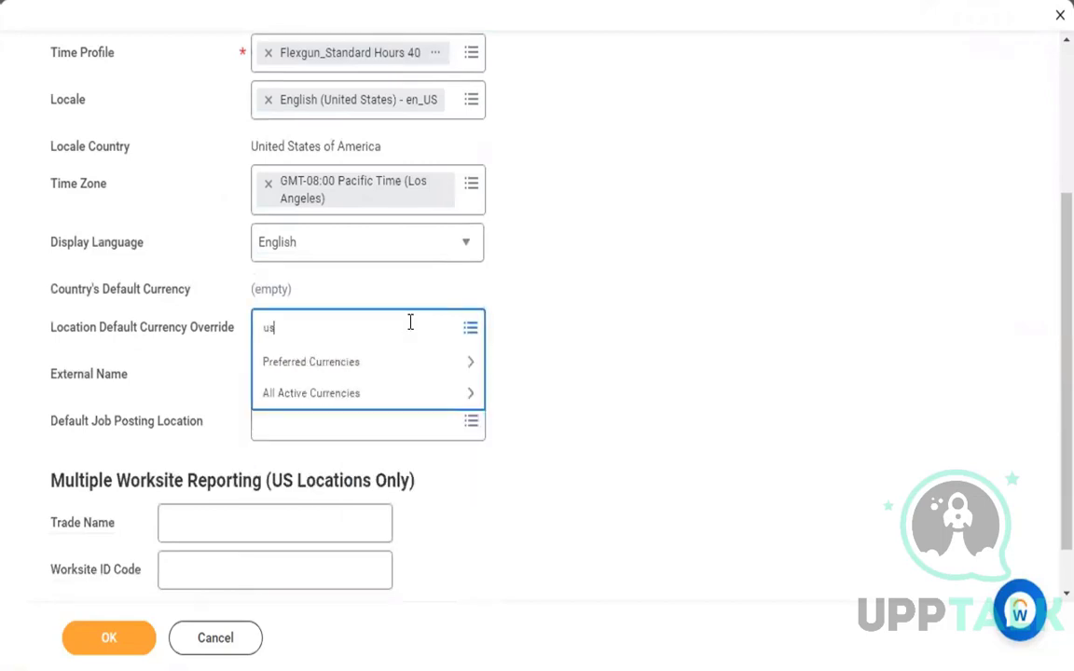
key(Return)
click(608, 408)
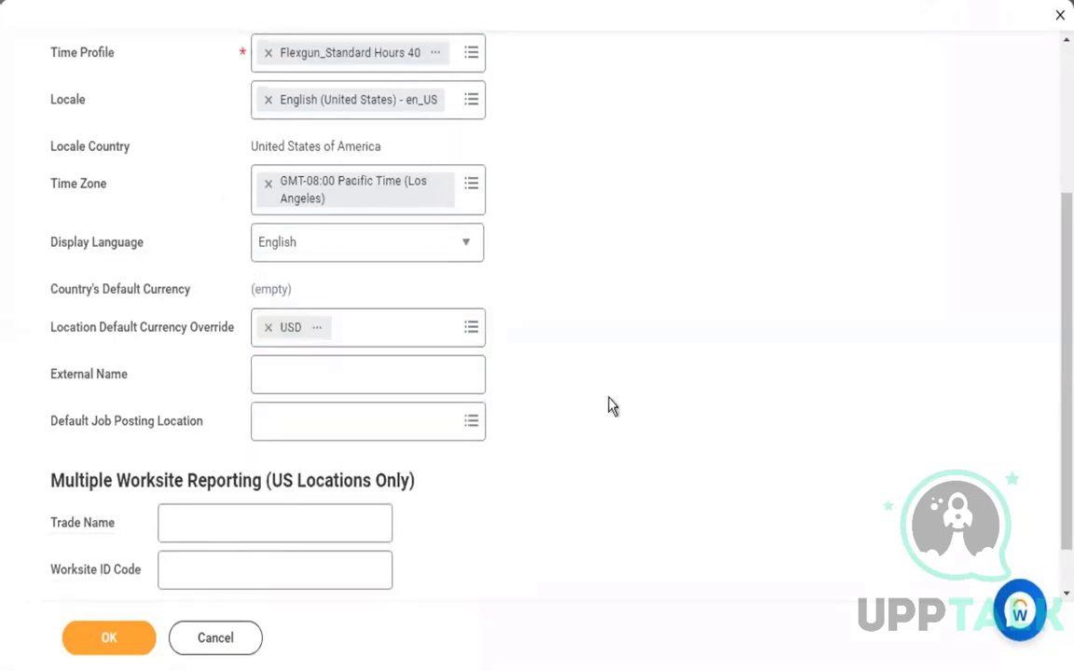
scroll(609, 407, up, 2)
scroll(609, 406, up, 1)
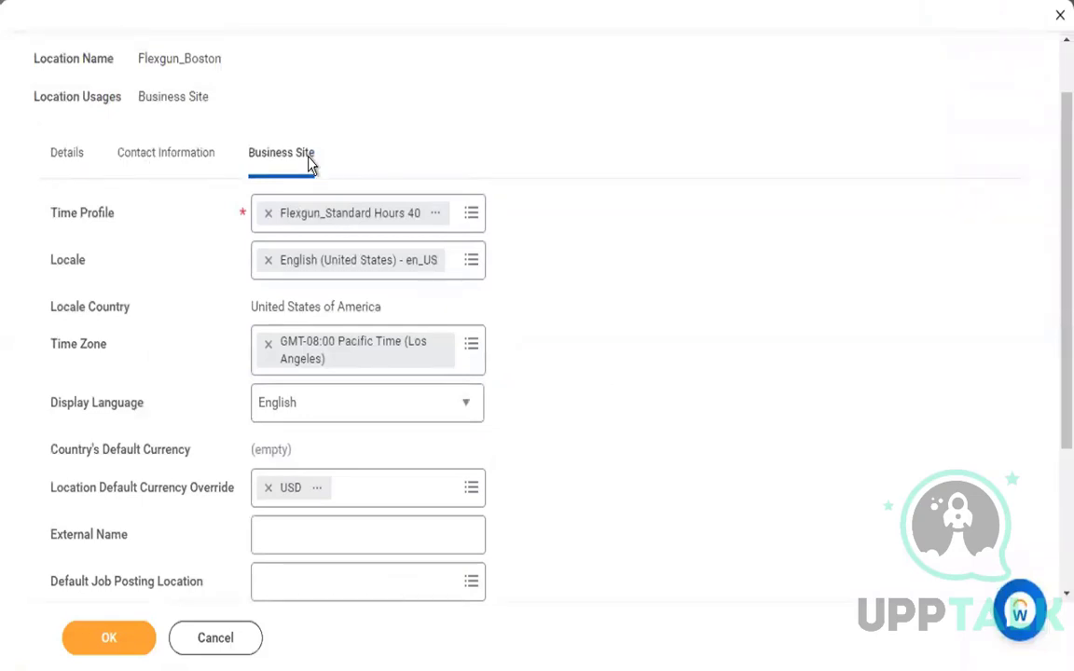
click(75, 164)
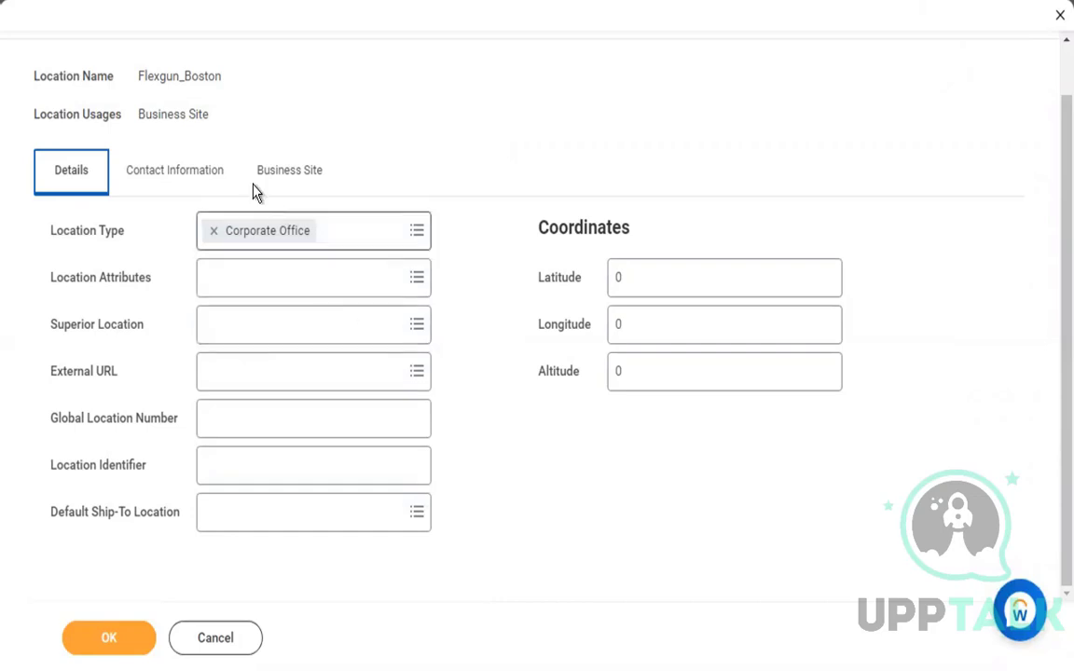
Try saving Flexgun_Boston and read the error saying a business site needs an address
click(193, 177)
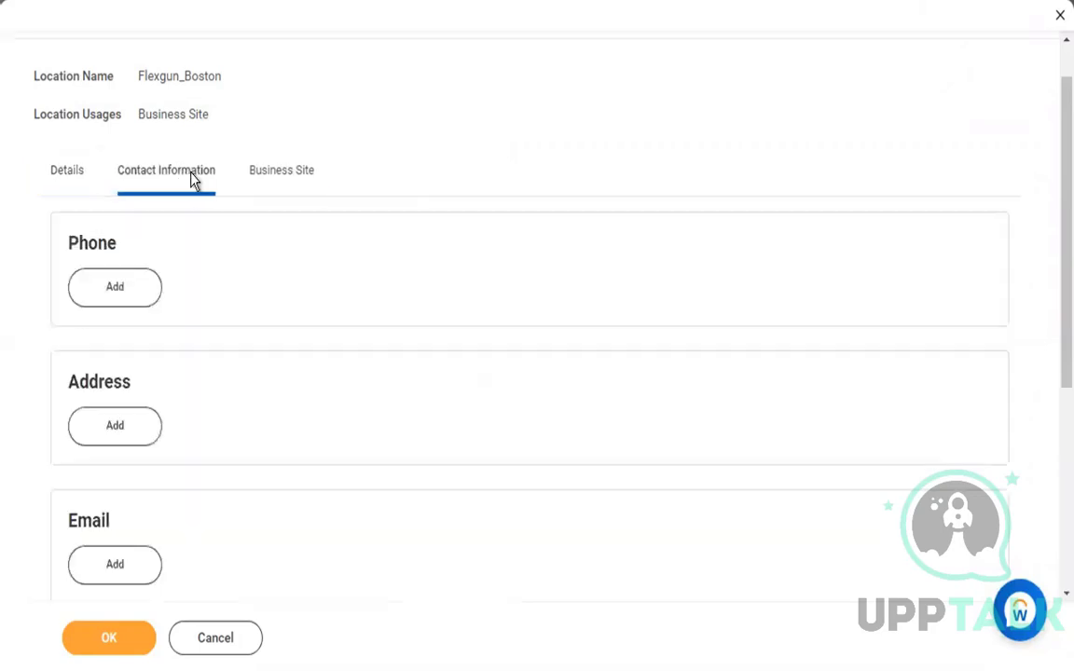
click(113, 637)
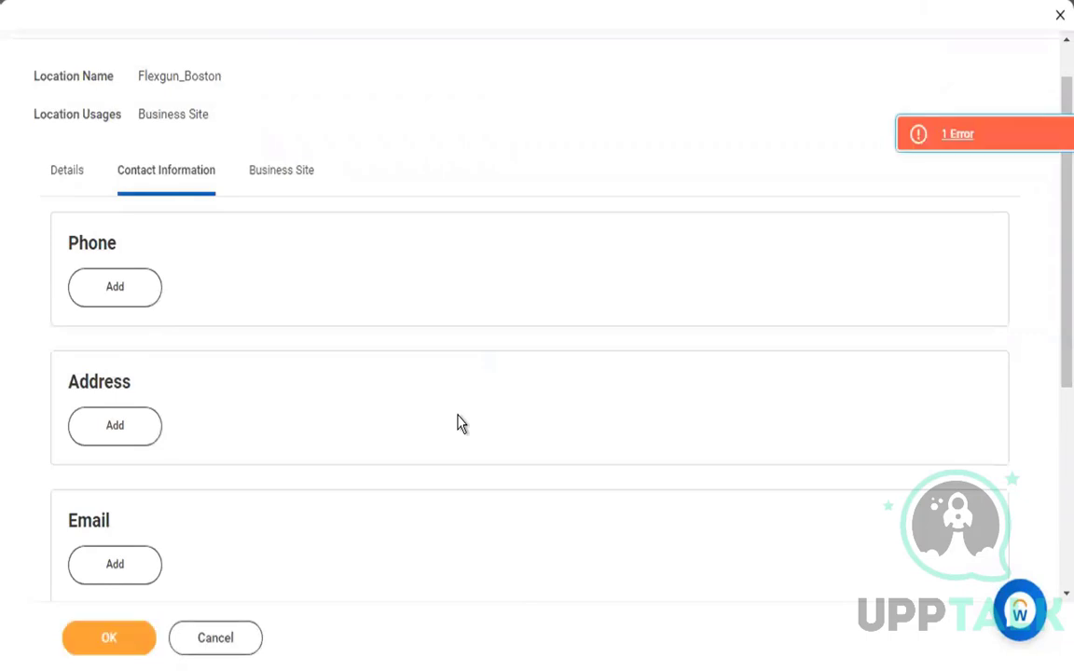
click(987, 136)
drag(344, 372, 743, 380)
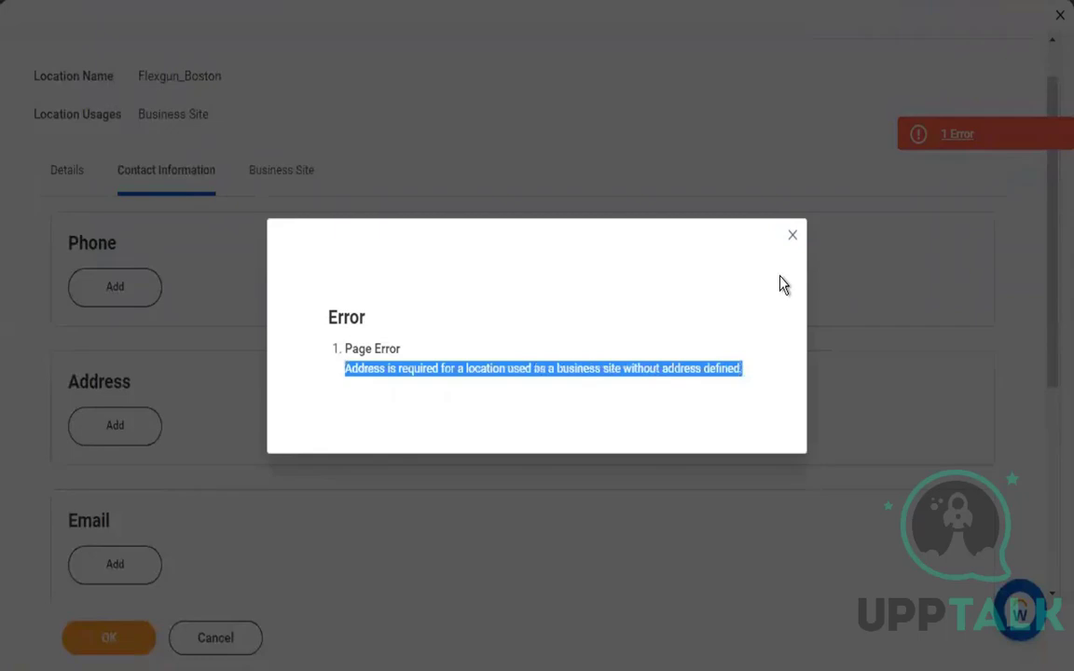
click(792, 235)
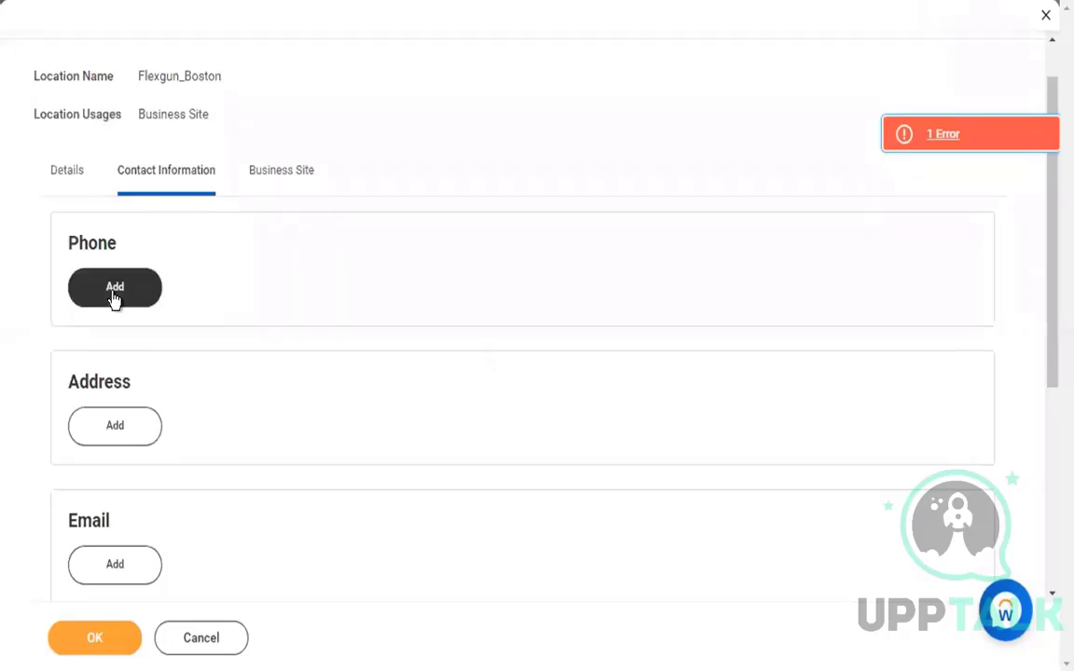
Add a new address and enter '856 Marlboro Rd' as its first line
click(149, 435)
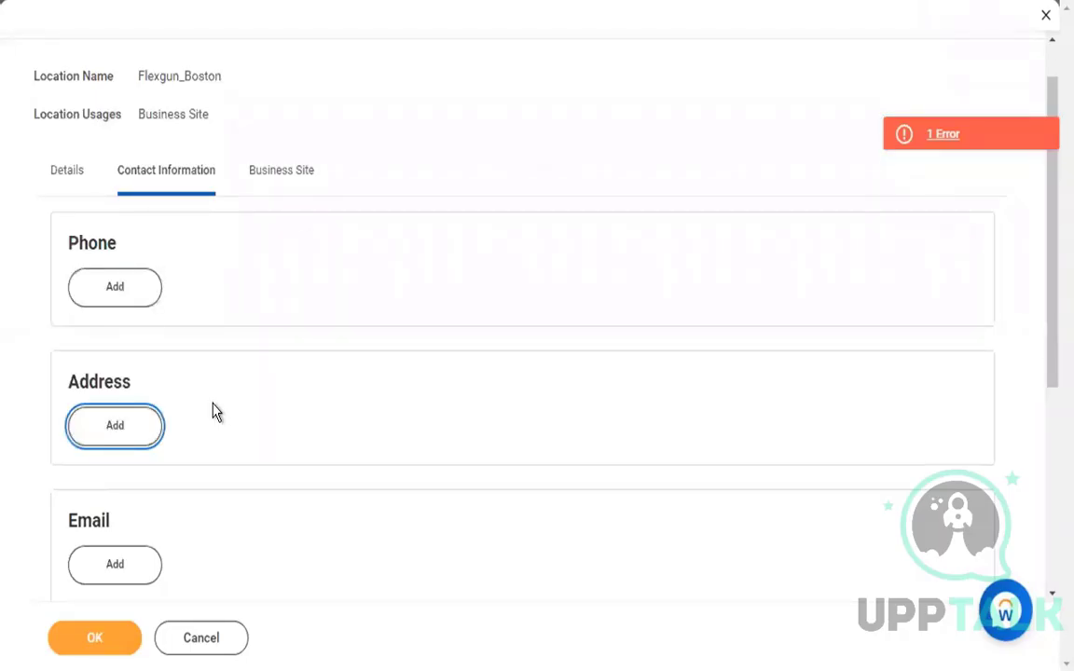
scroll(435, 374, down, 1)
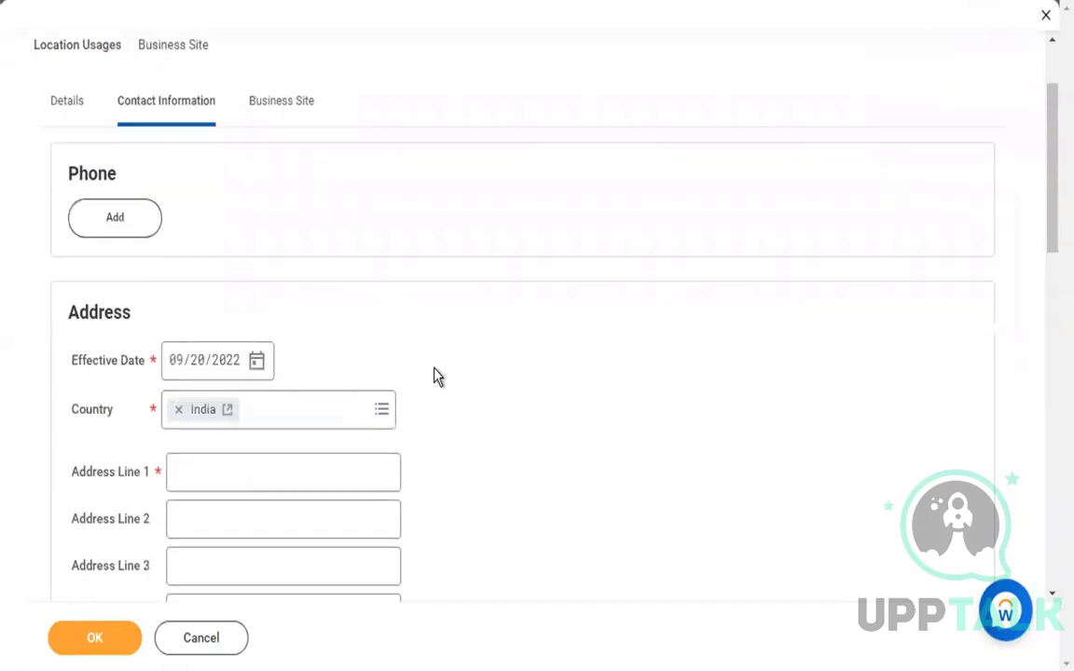
scroll(435, 375, down, 1)
click(301, 404)
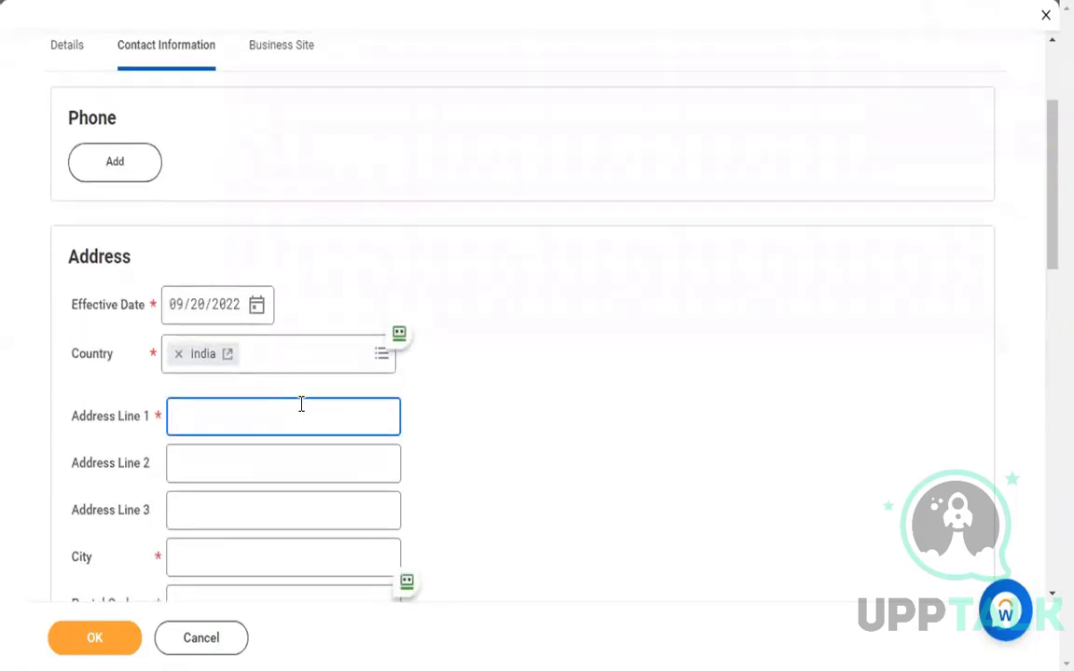
text(856)
text( Rosev)
key(BackSpace)
key(BackSpace)
key(BackSpace)
text(Marlboro Rd)
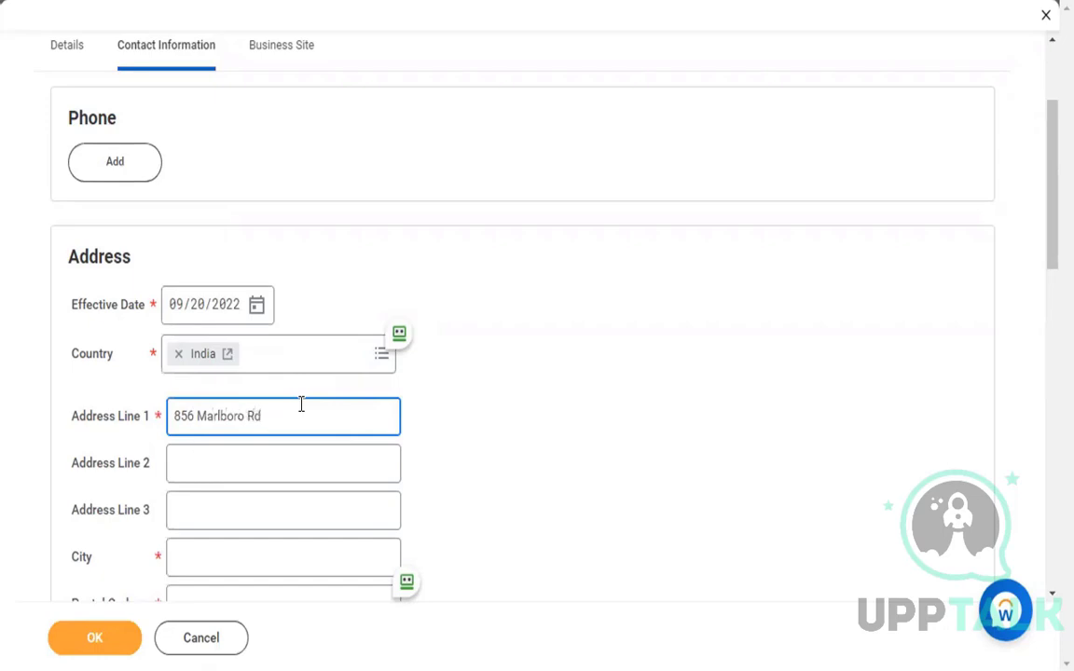
Replace India with United States of America as the address country
click(176, 354)
text(united staes)
key(Return)
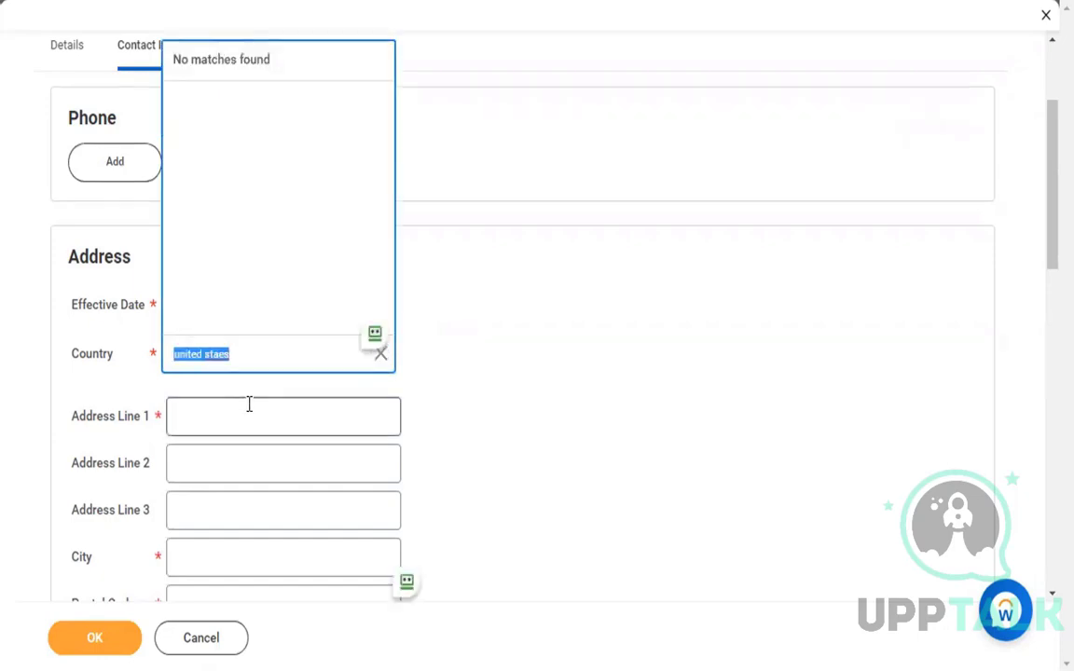
click(217, 353)
text(t)
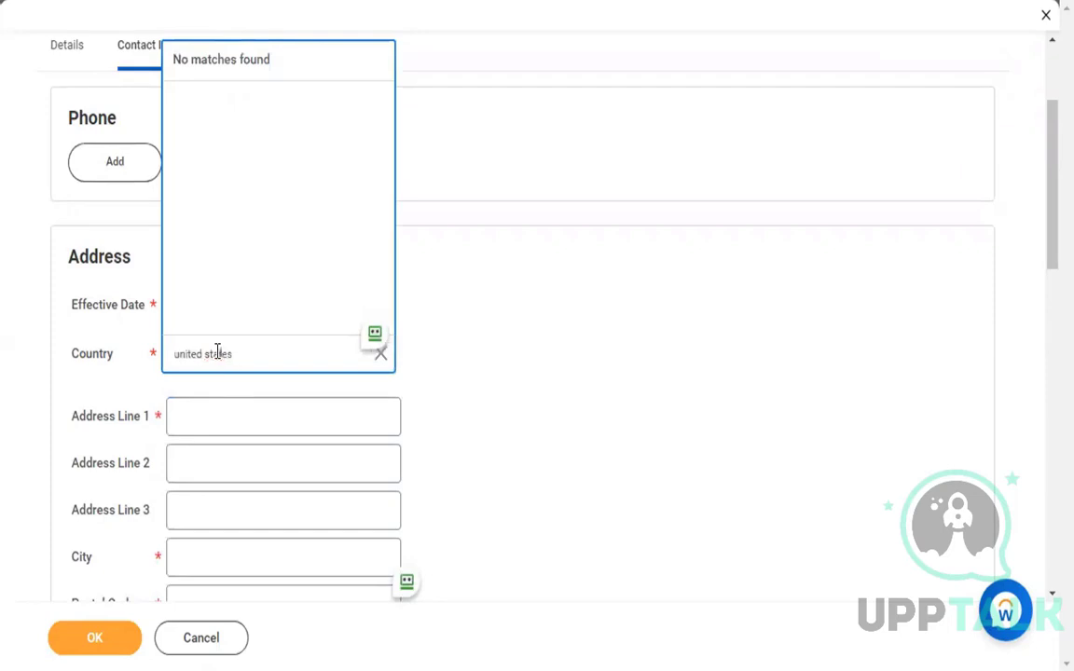
key(Return)
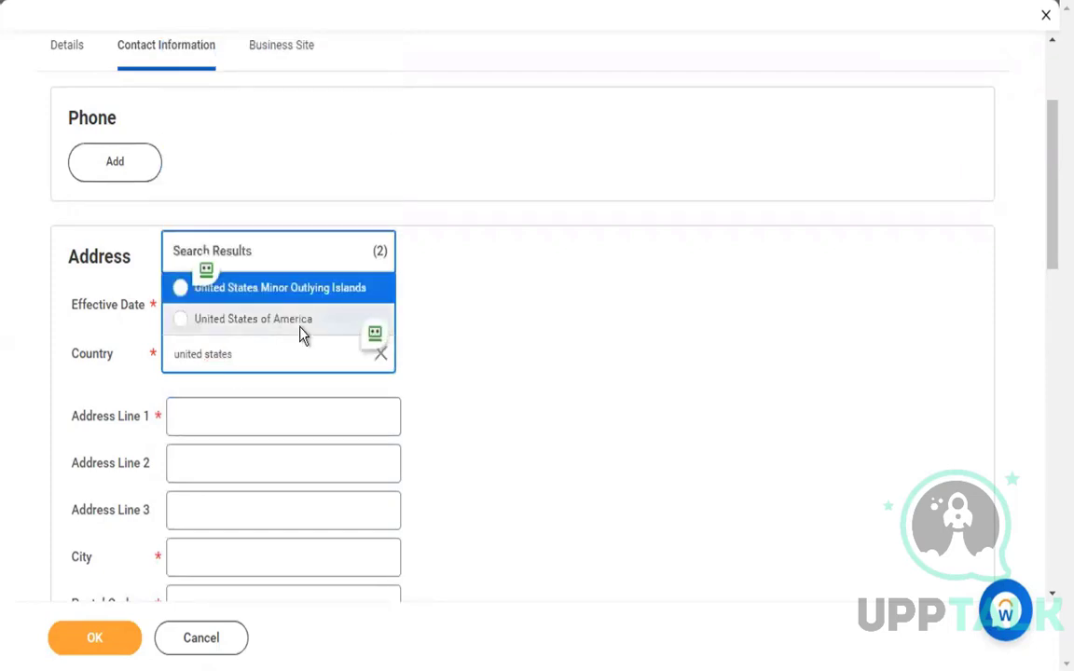
click(300, 320)
click(245, 412)
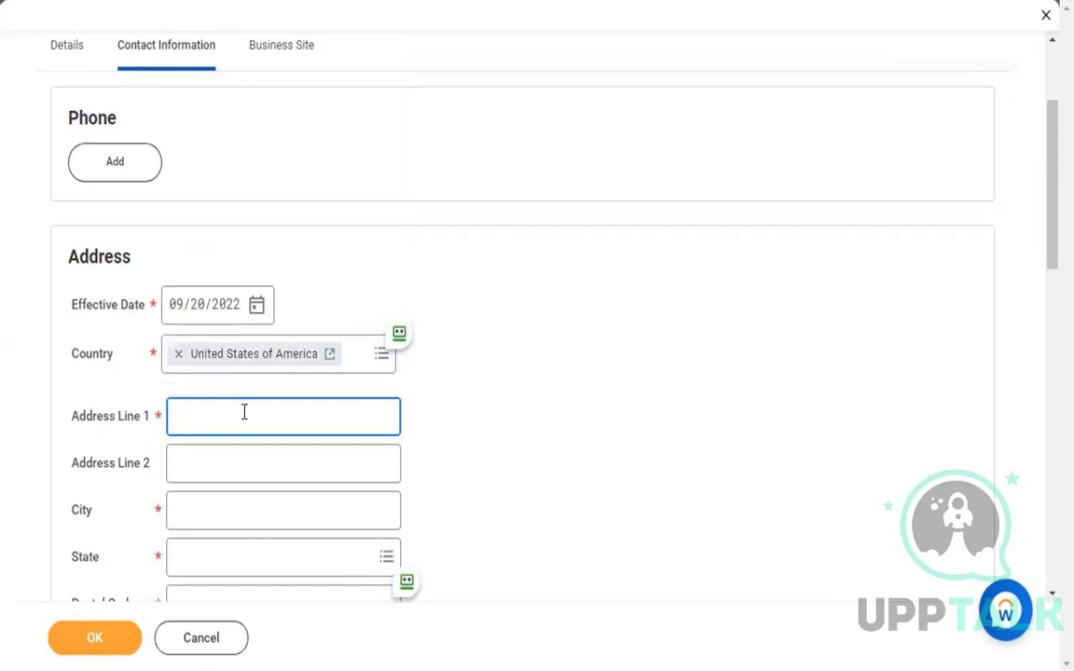
text(856 Marlboro Rd)
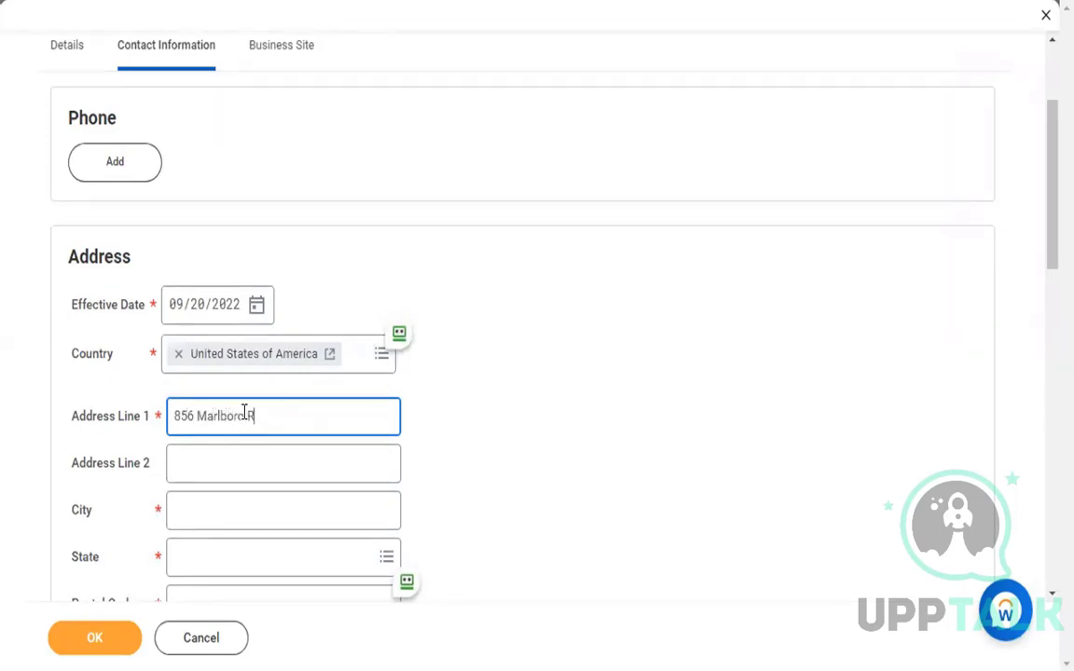
click(487, 434)
scroll(487, 433, down, 1)
click(346, 457)
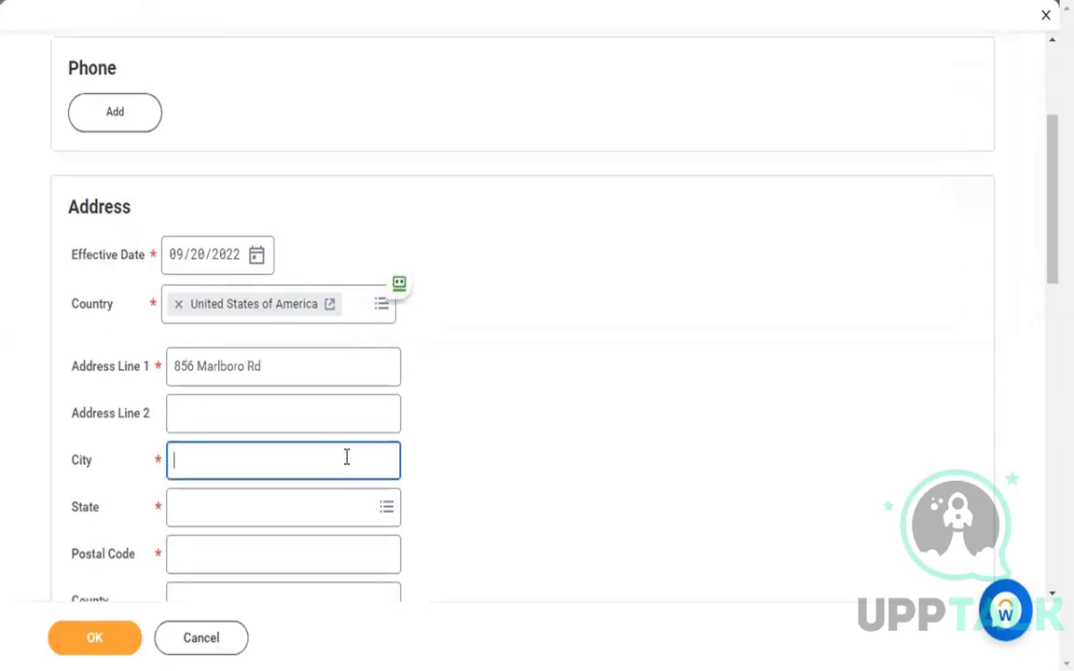
text(Boston)
key(Tab)
text(Mass)
key(Return)
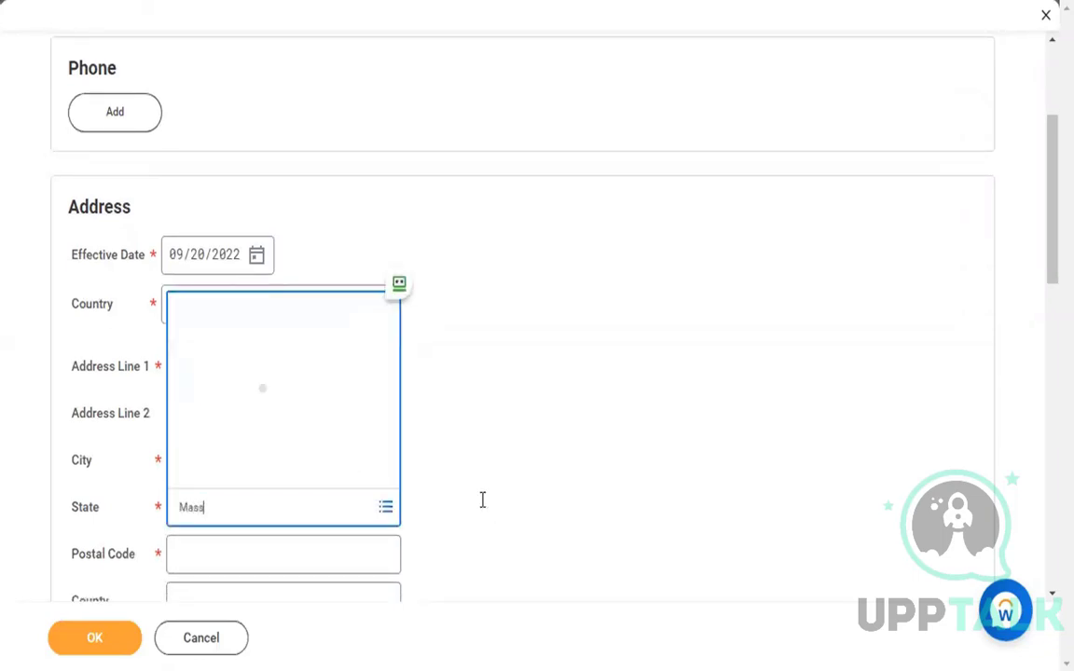
scroll(483, 507, down, 1)
click(344, 500)
text(06607)
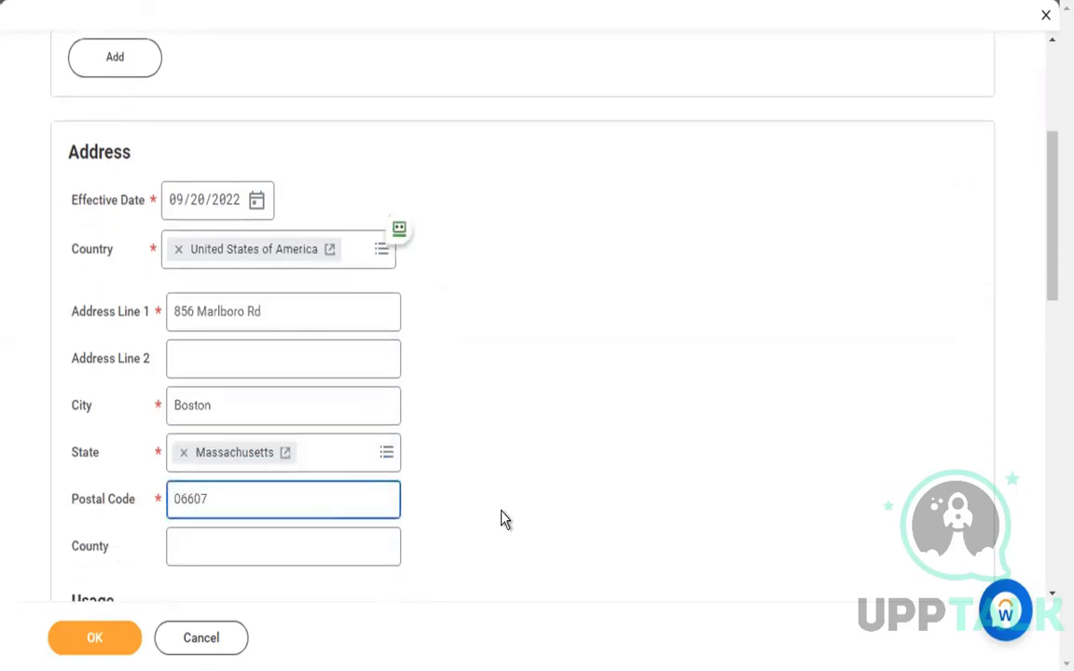
Set the address effective date to 09/01/2022 and mark it as primary
scroll(501, 519, down, 1)
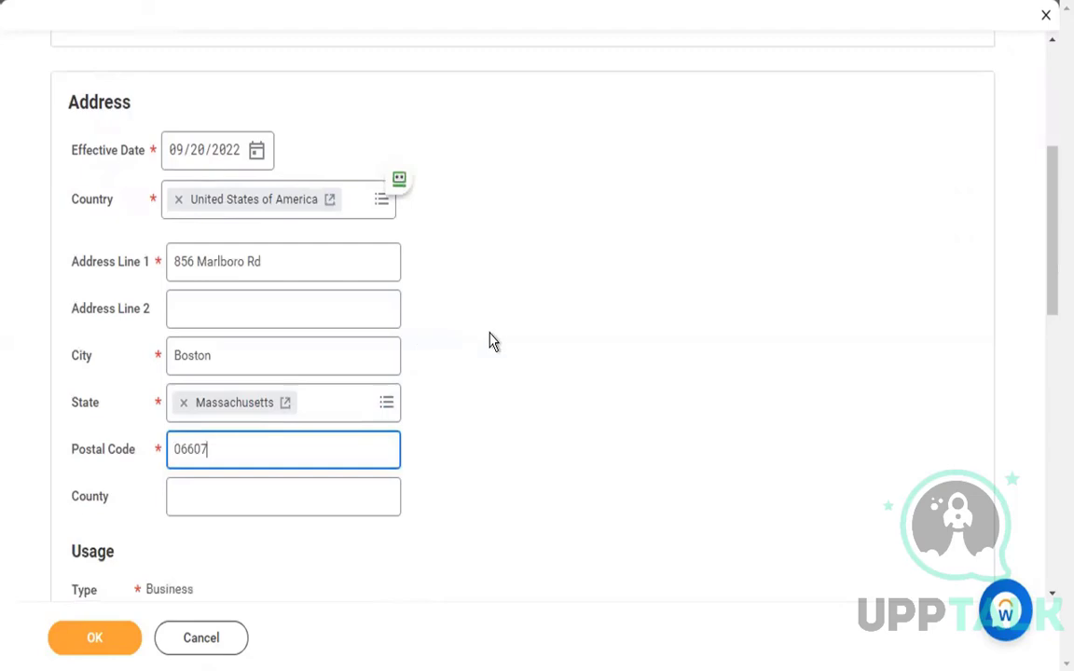
click(205, 161)
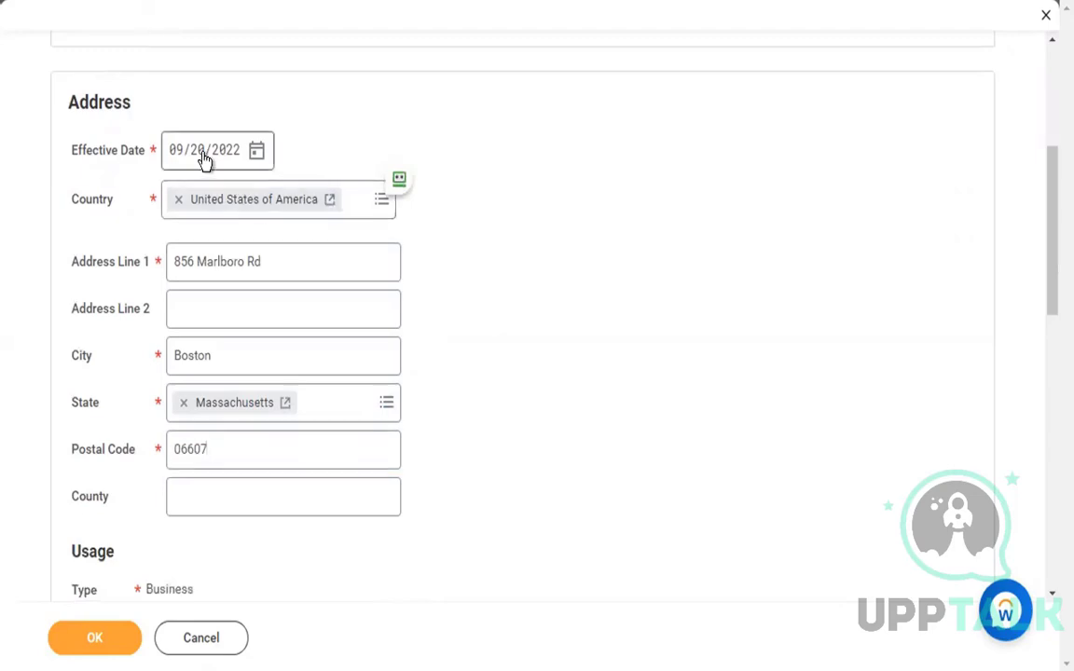
text(01)
click(537, 446)
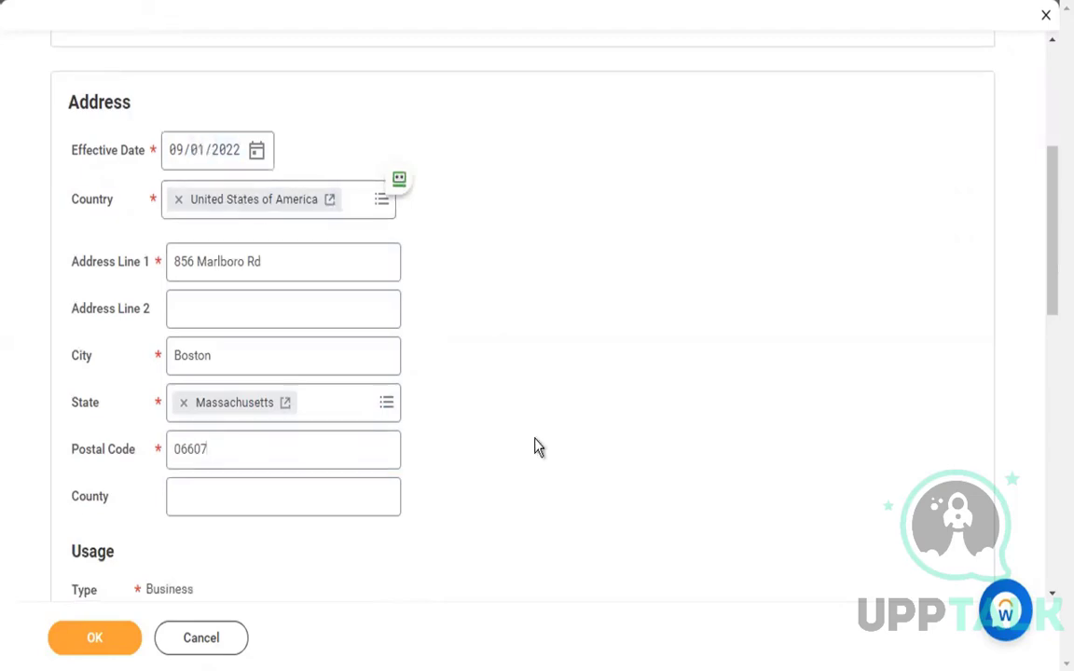
scroll(538, 448, down, 5)
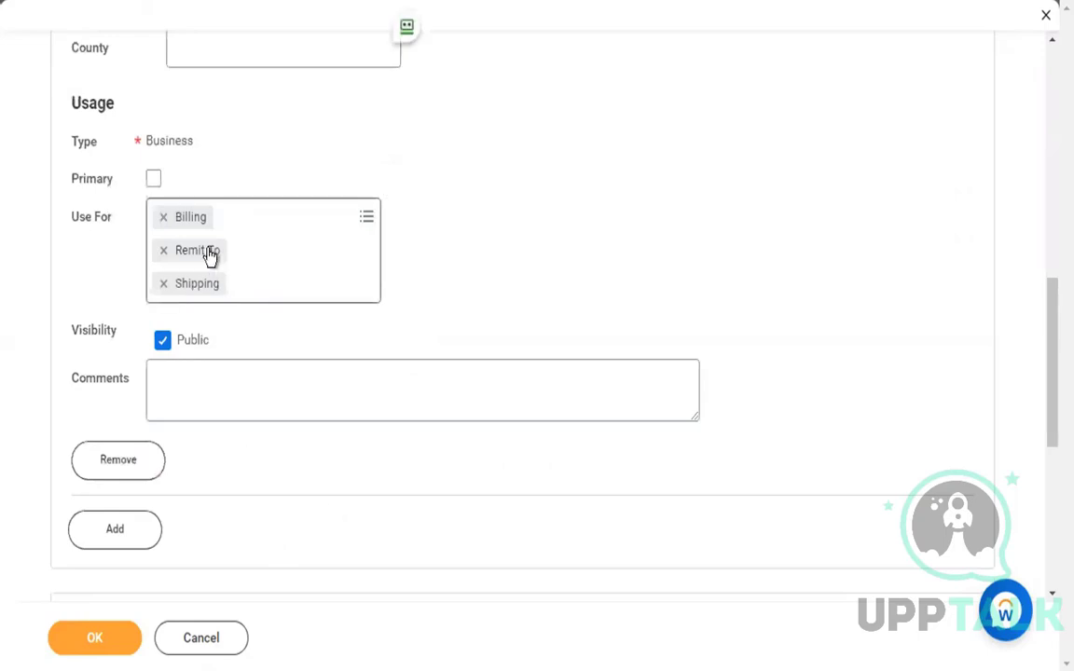
click(154, 181)
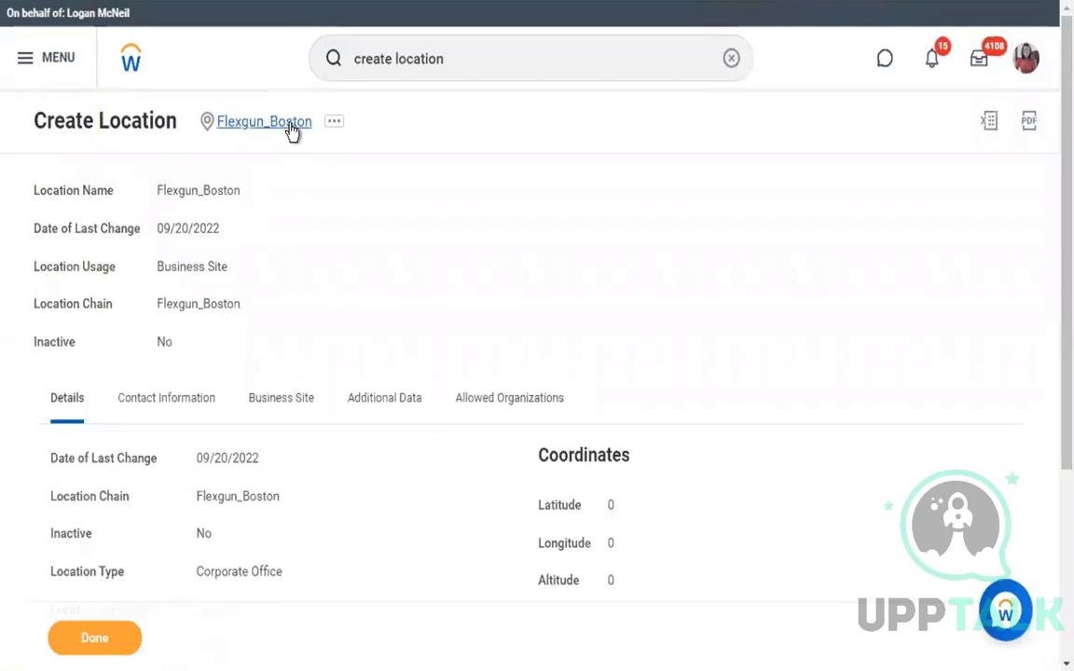
Start the Create Location task from search and begin the name as 'Flexgun_'
click(459, 61)
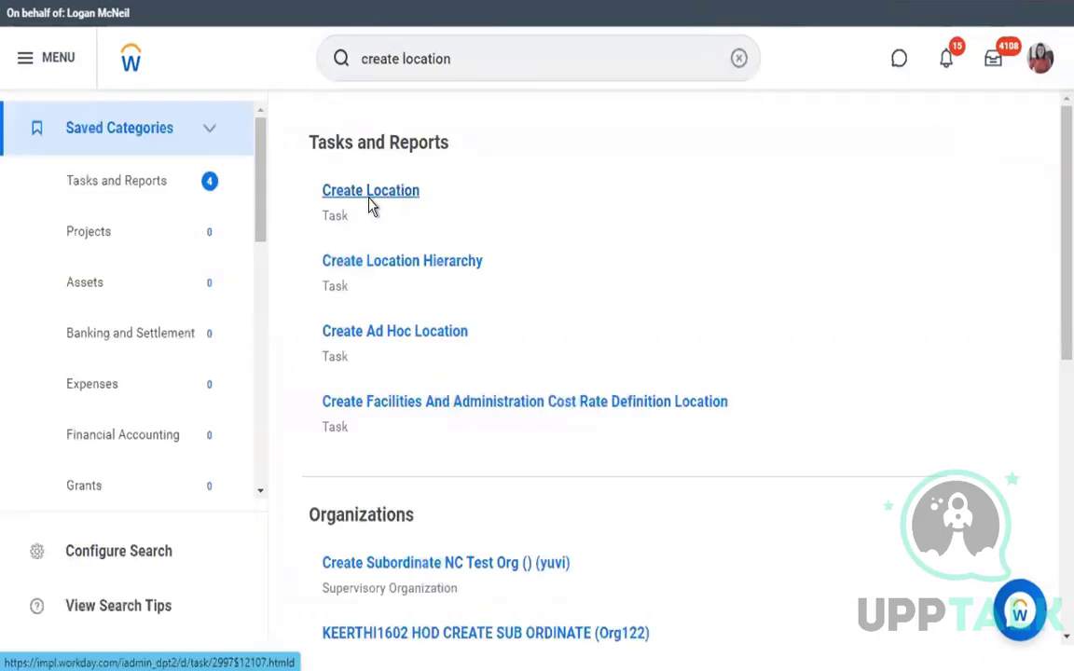
click(370, 194)
text(Flexgun_)
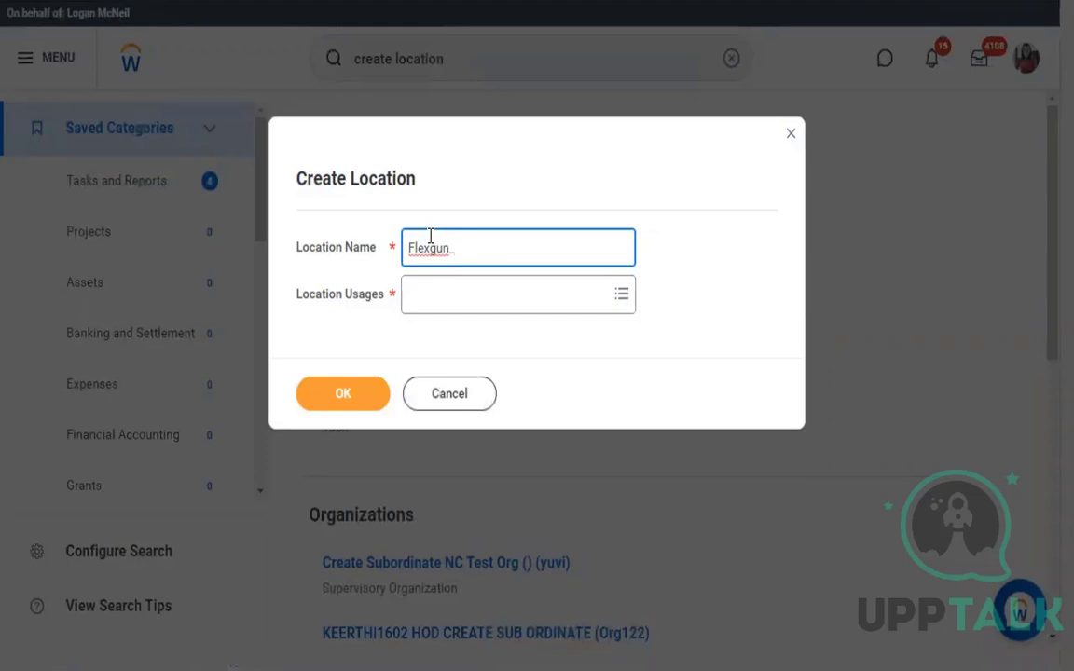
Name the location Flexgun_California, choose Business Site as its usage, and submit
text(California)
key(Tab)
text(bus site)
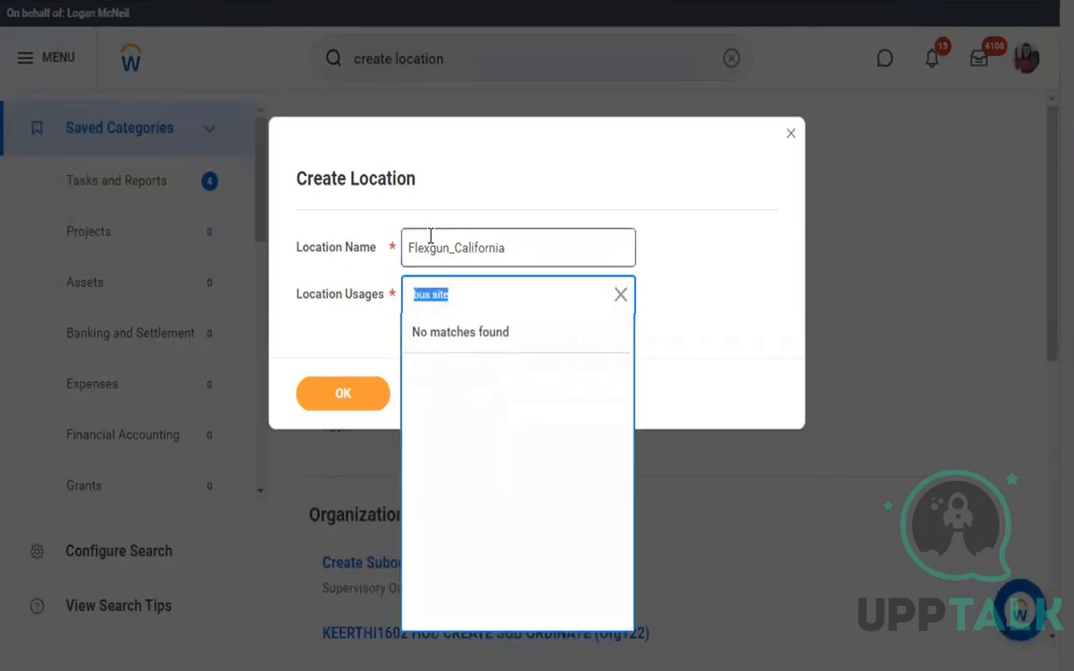
click(622, 298)
click(622, 297)
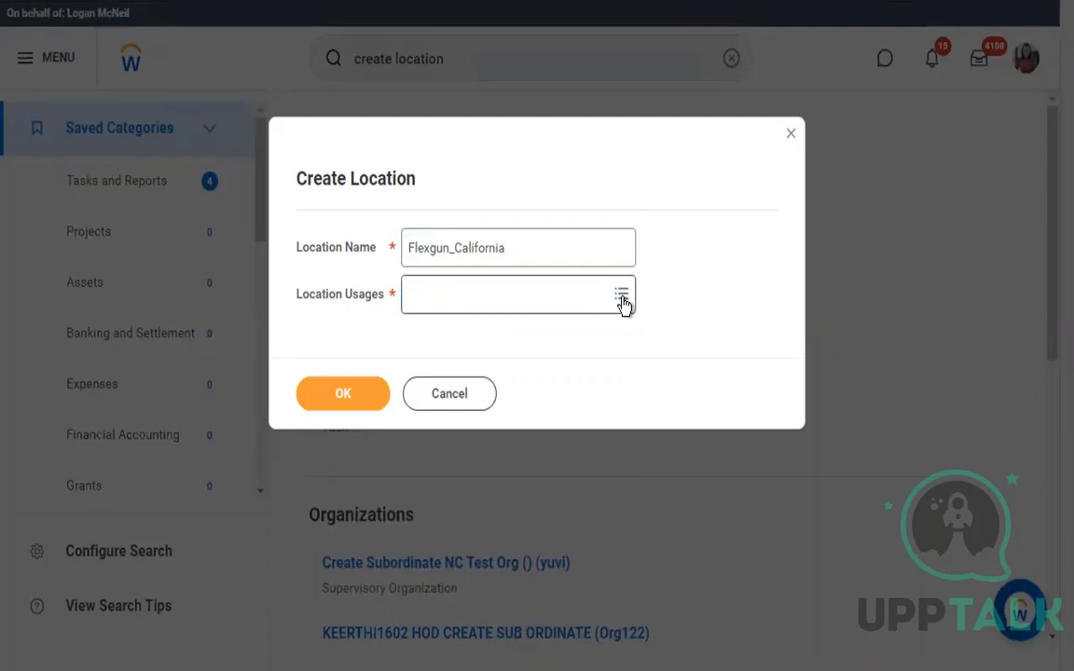
click(622, 299)
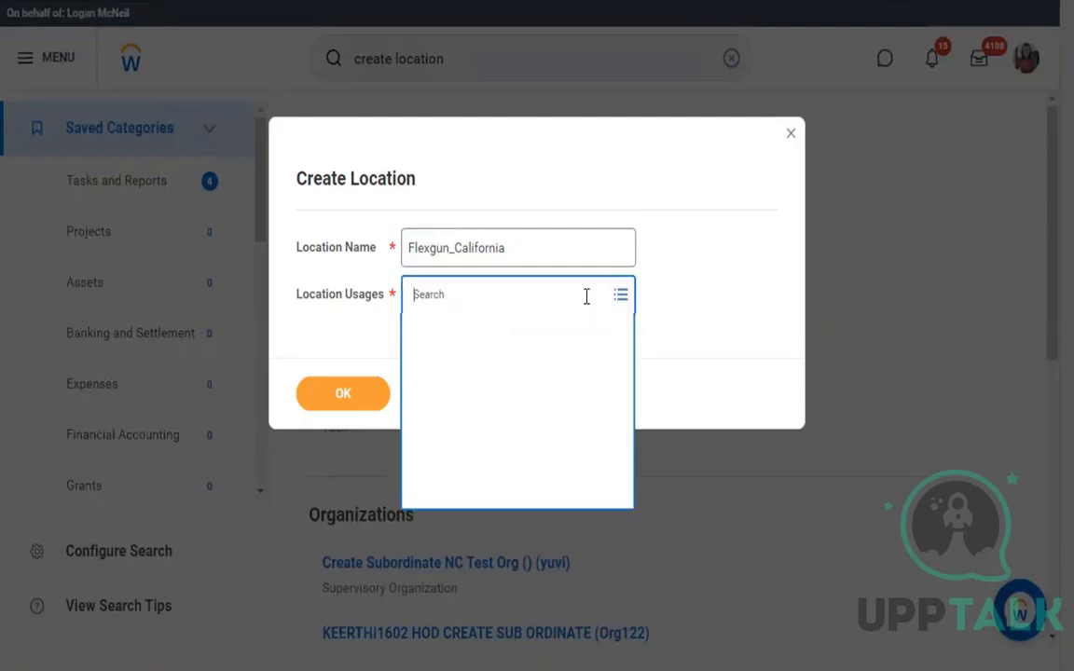
key(Return)
click(328, 408)
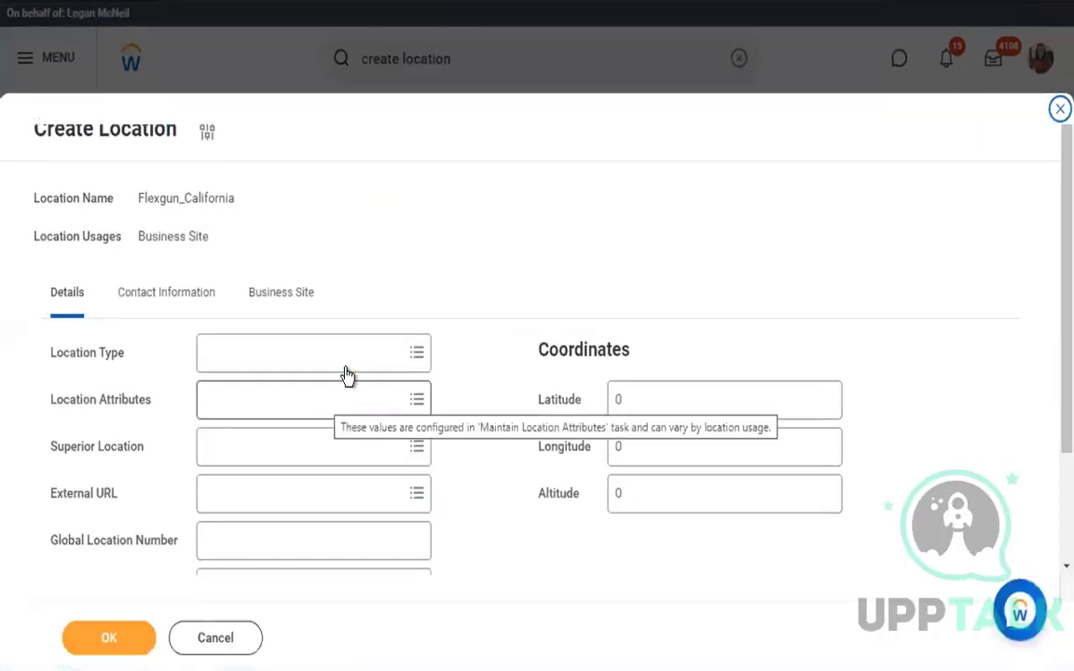
Set Location Type to Building and Corporate Office, then add a new contact address
click(354, 359)
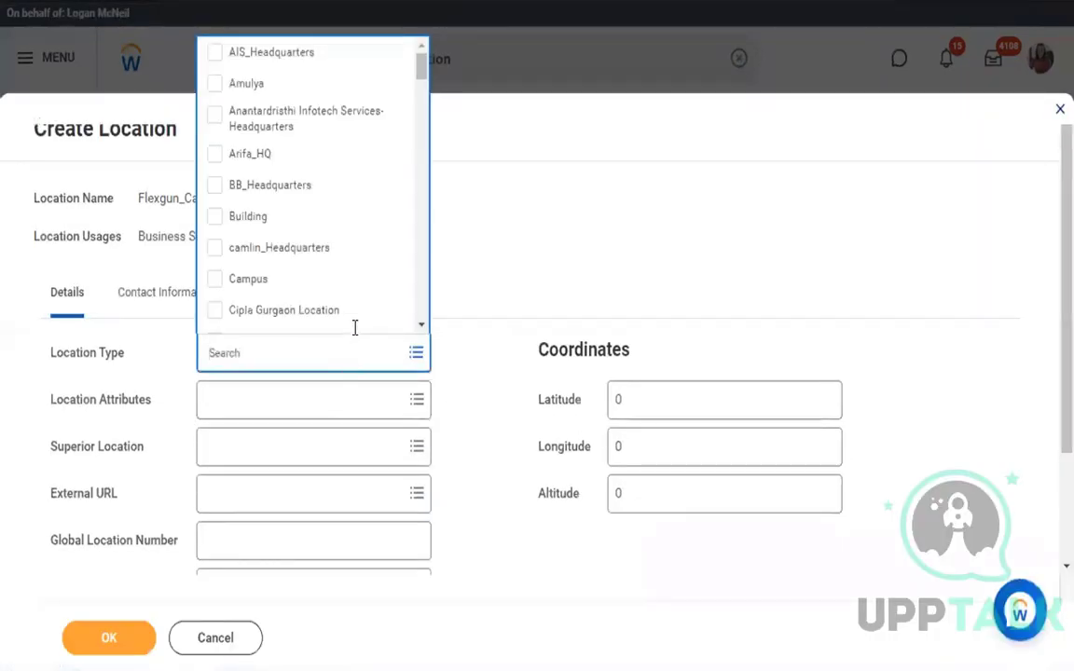
click(351, 221)
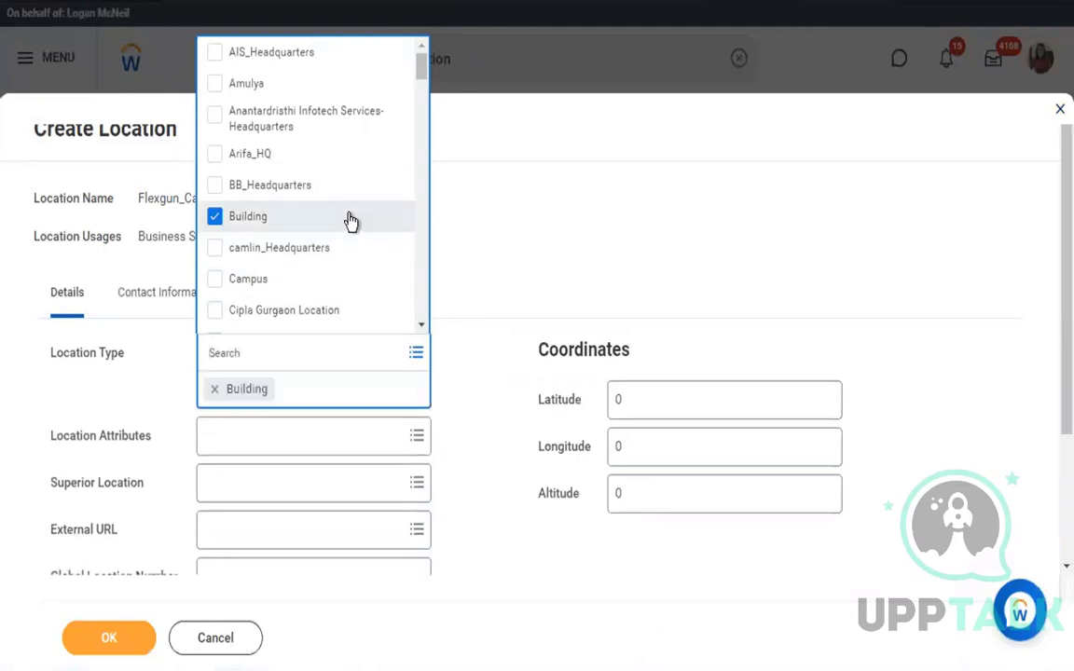
scroll(351, 221, down, 2)
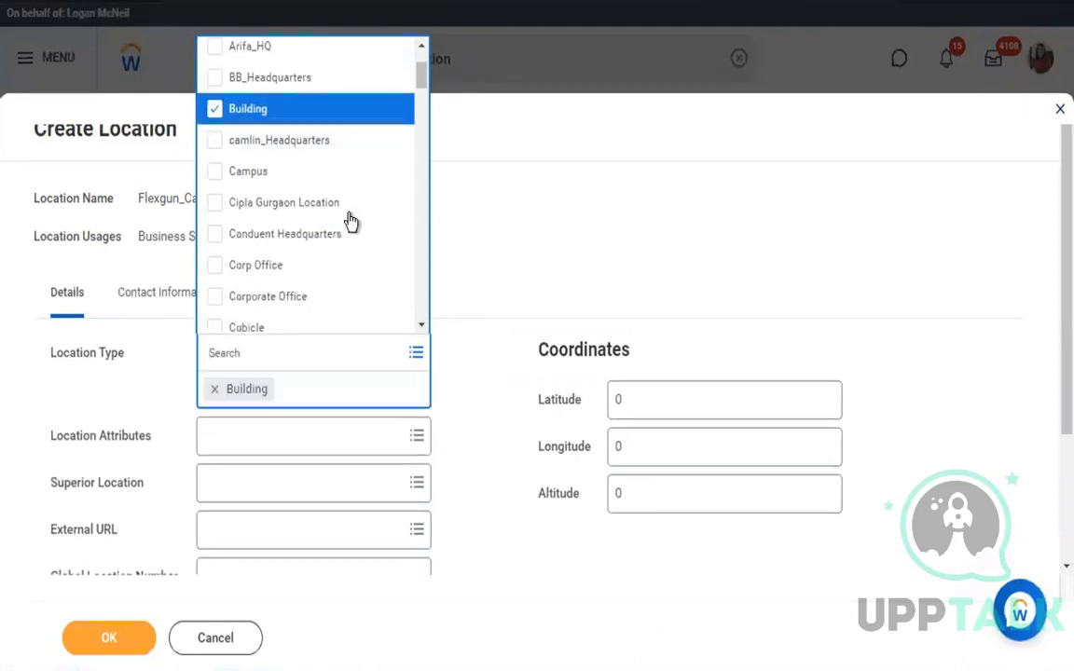
click(288, 300)
scroll(515, 312, down, 2)
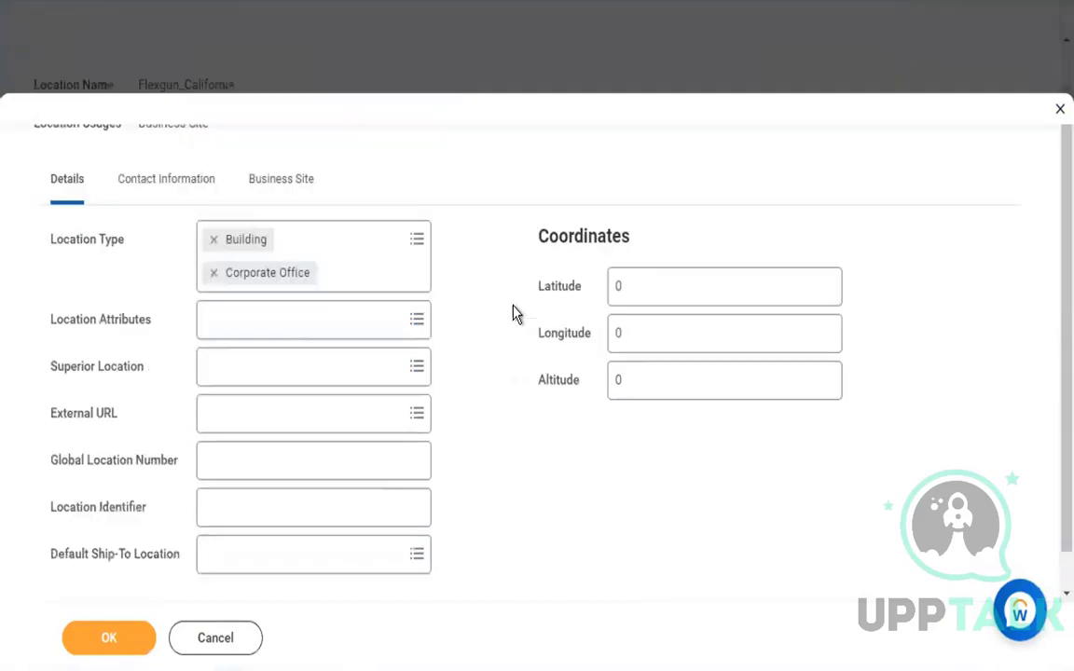
click(160, 160)
click(114, 415)
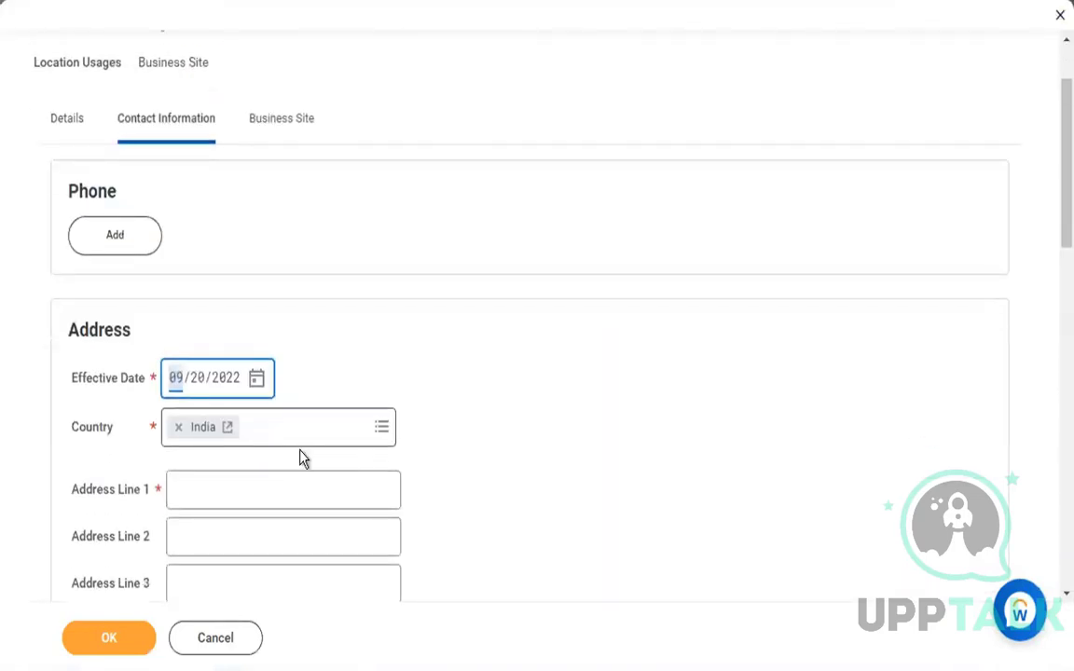
Set the address country to United States of America and effective date to 09/01/2022
click(257, 481)
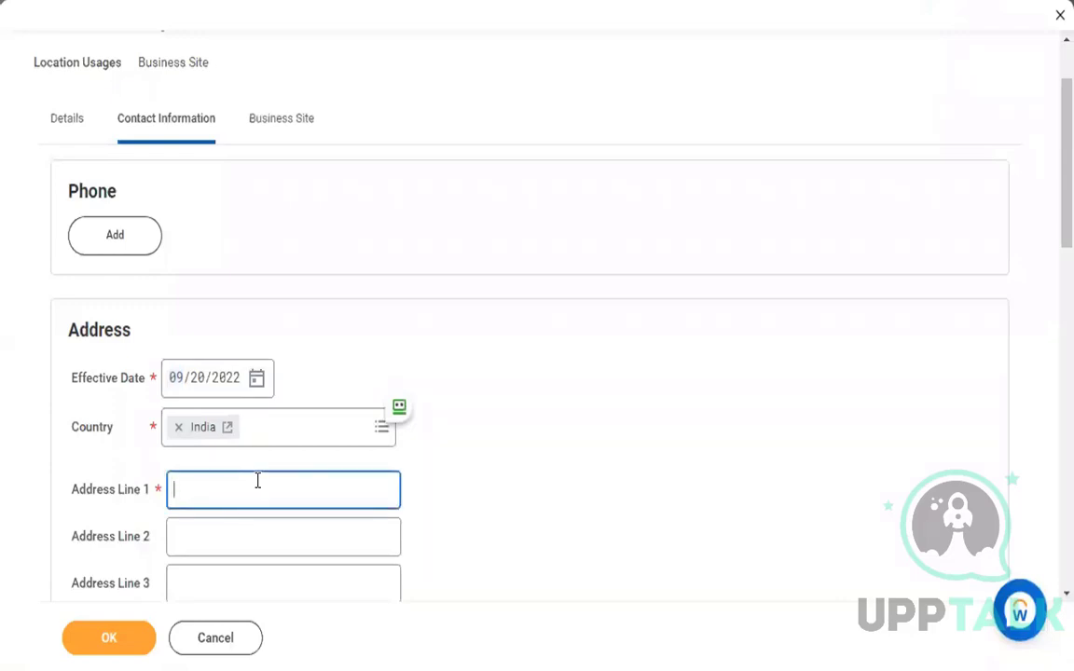
click(177, 428)
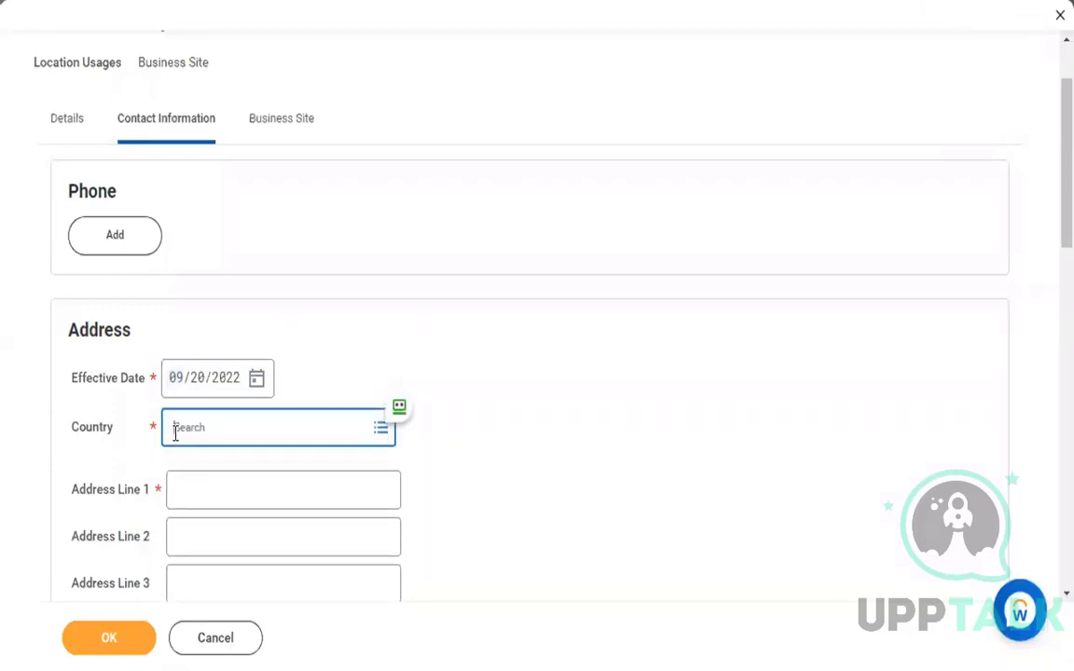
click(201, 389)
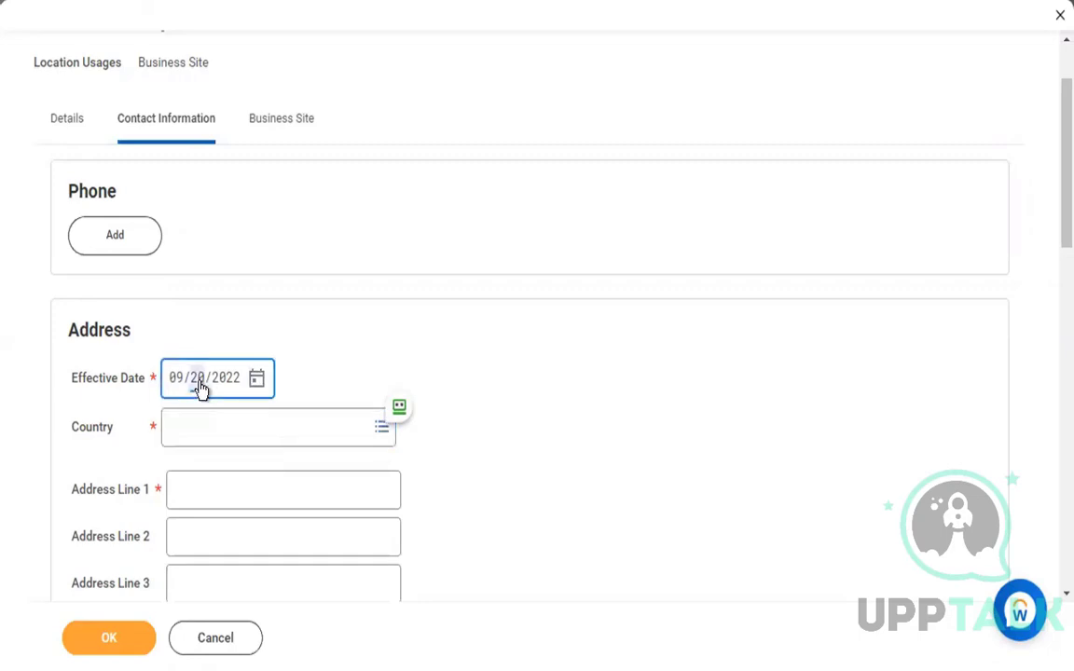
text(01)
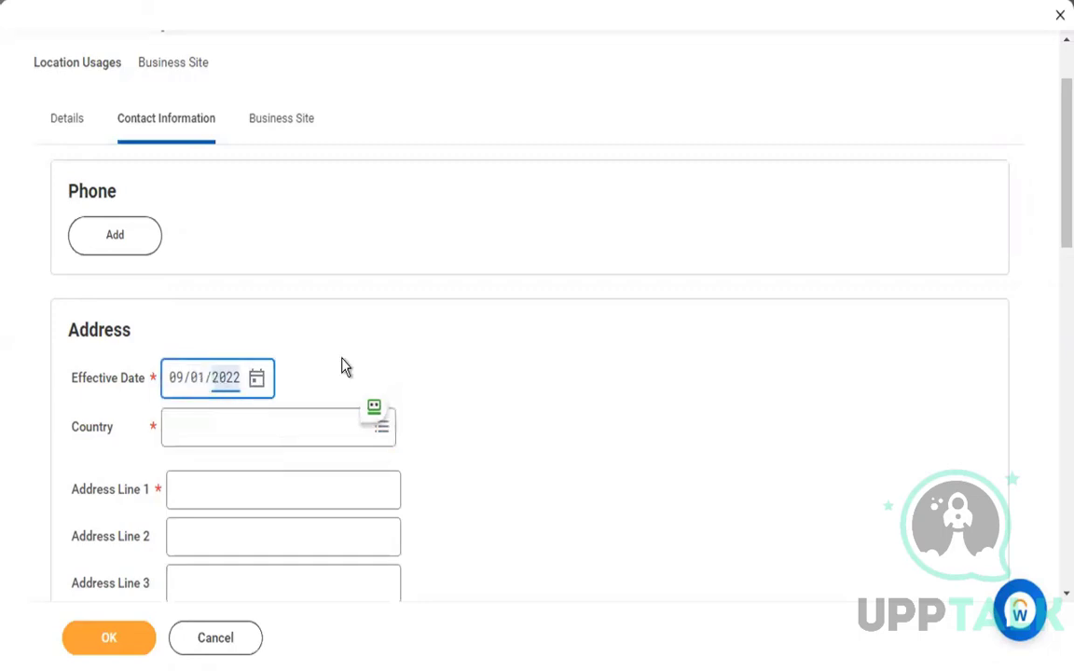
click(266, 440)
text(united staes)
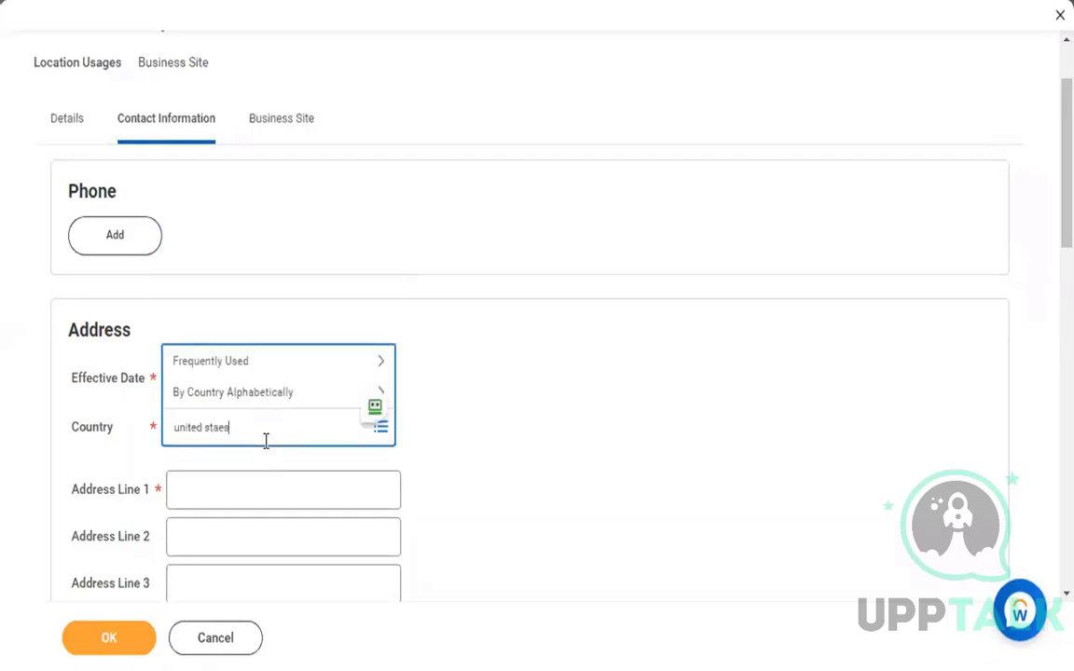
key(Return)
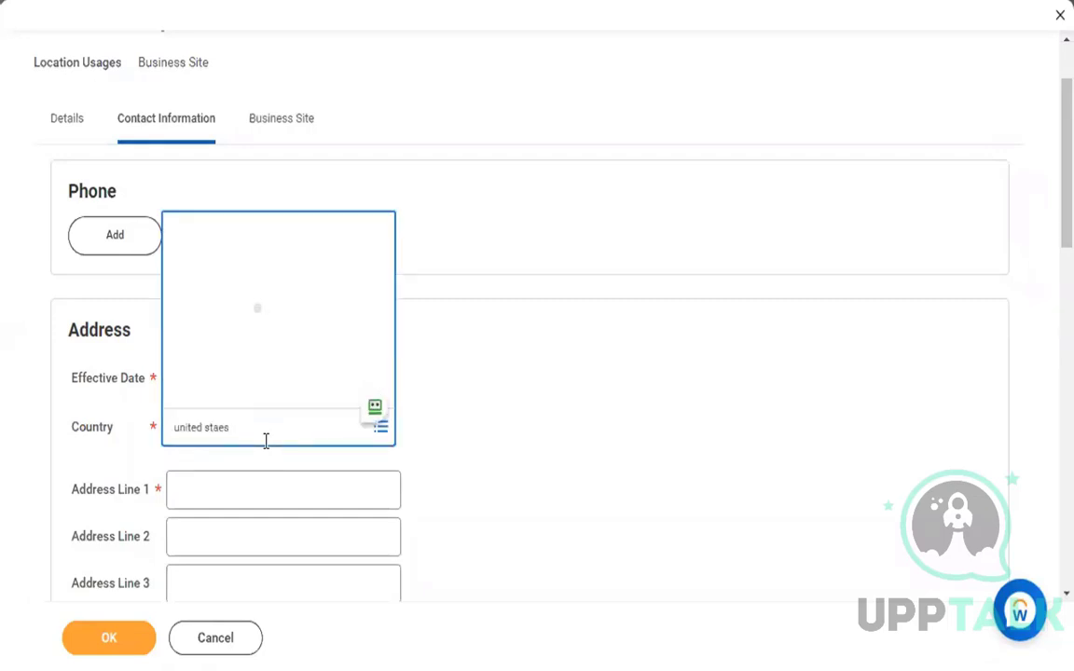
key(Left)
key(Left)
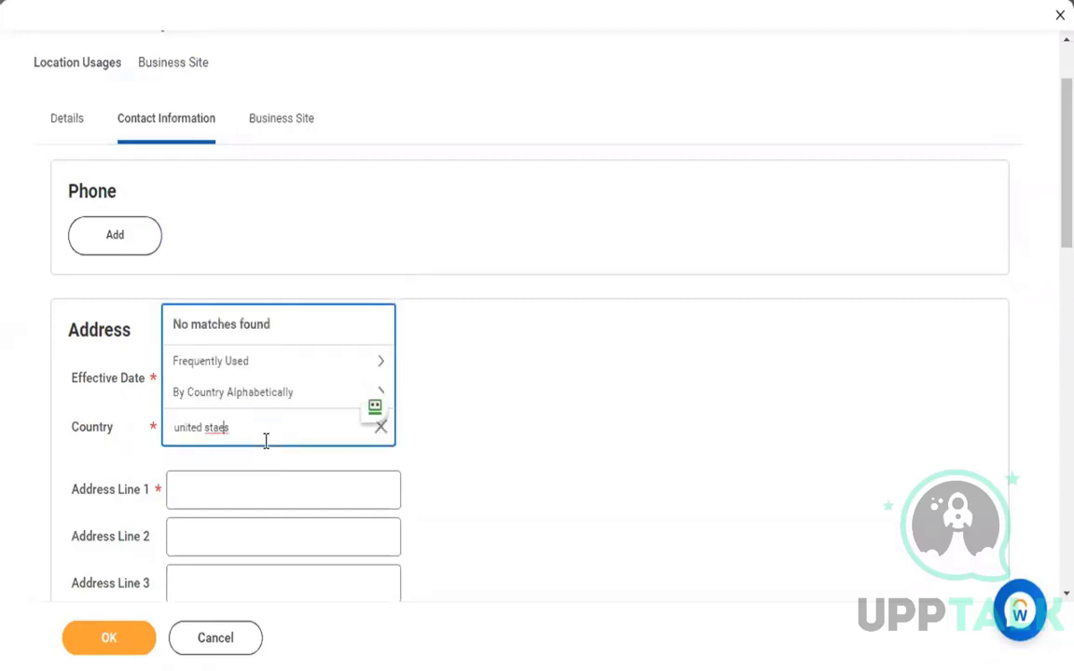
text(t)
key(Return)
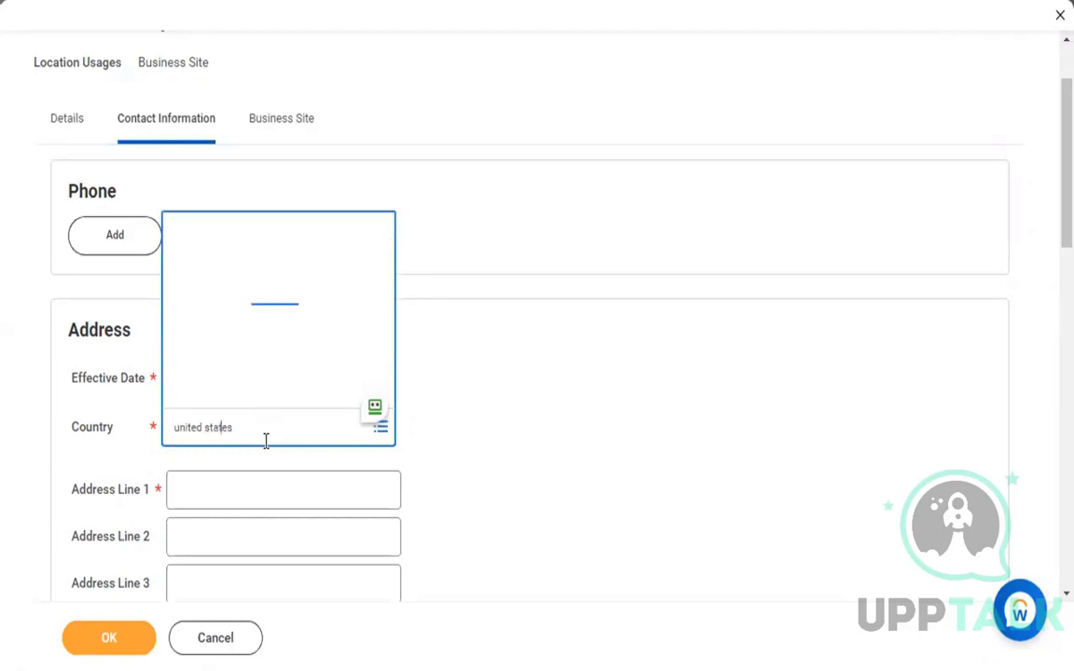
click(289, 396)
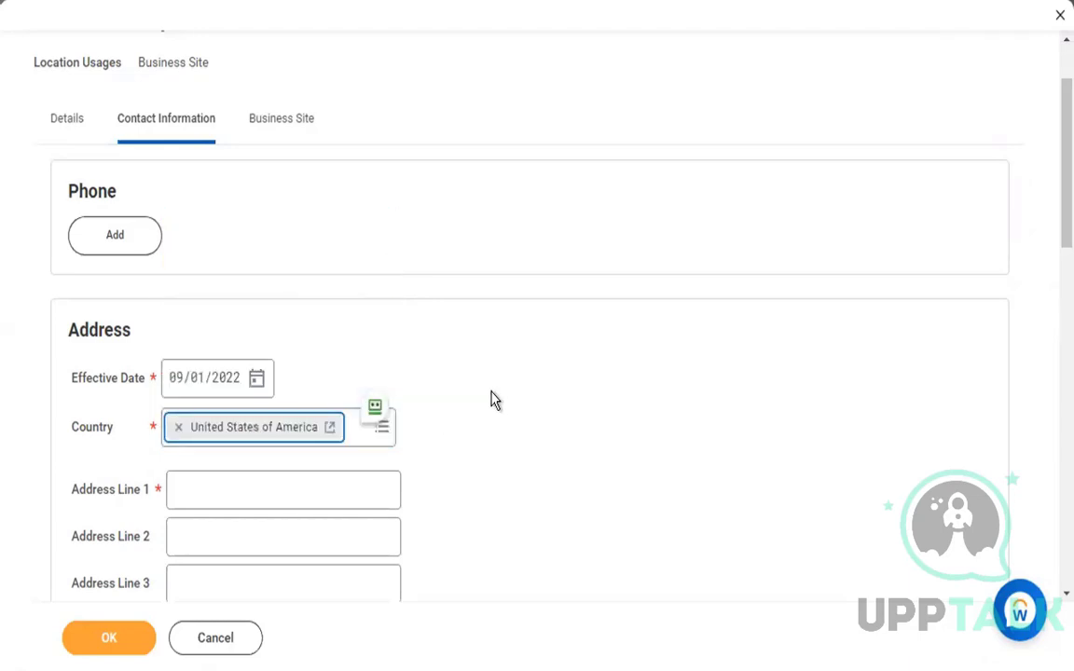
click(177, 384)
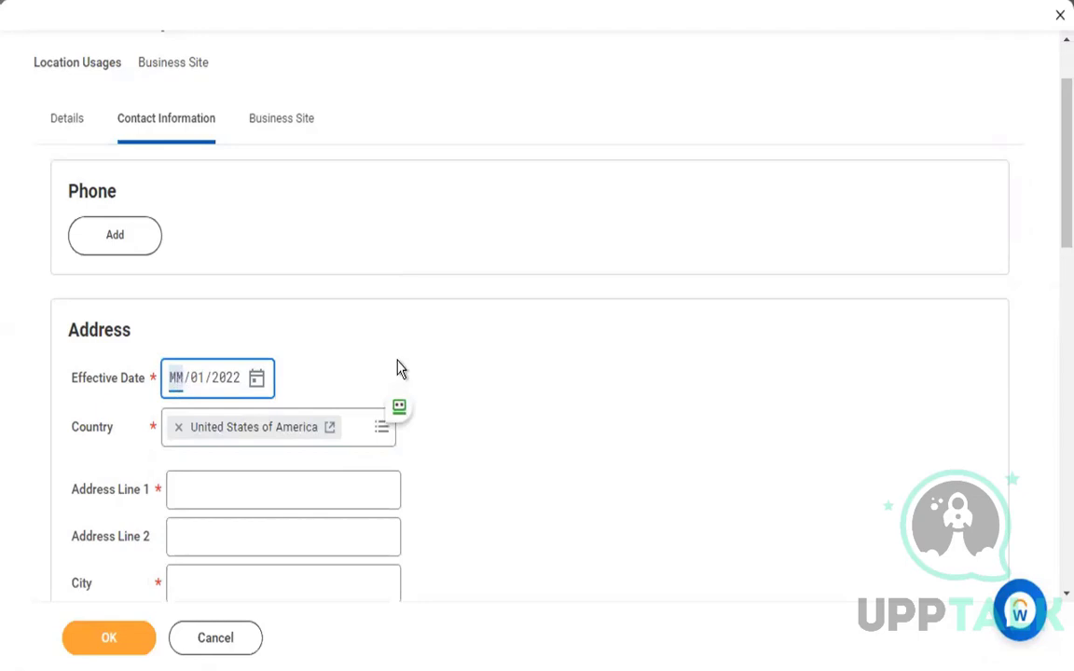
text(09)
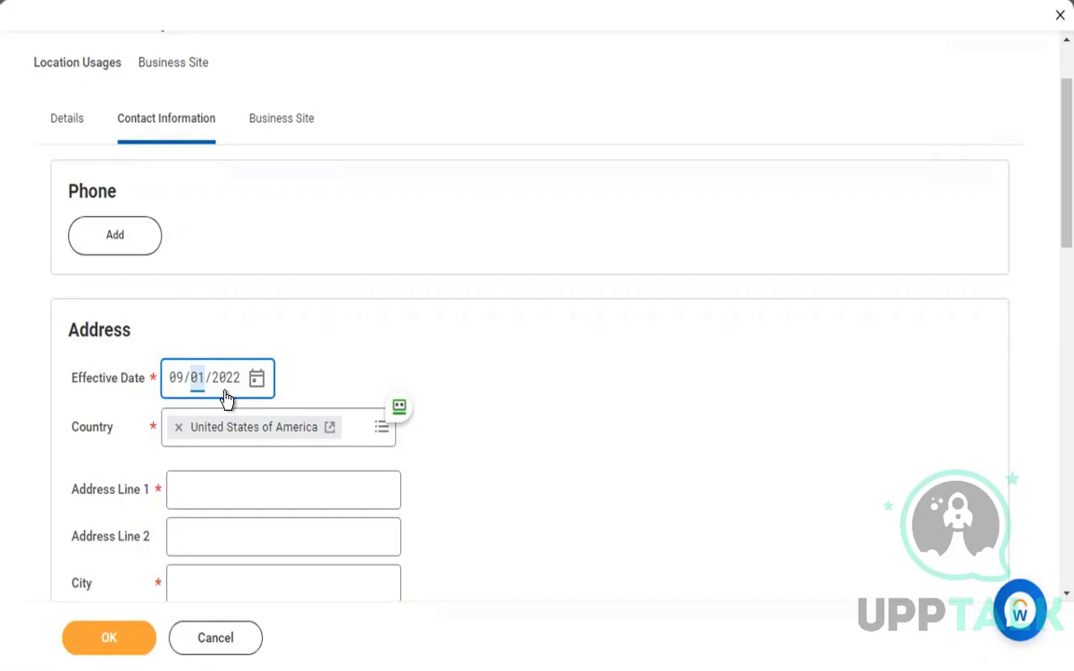
click(252, 483)
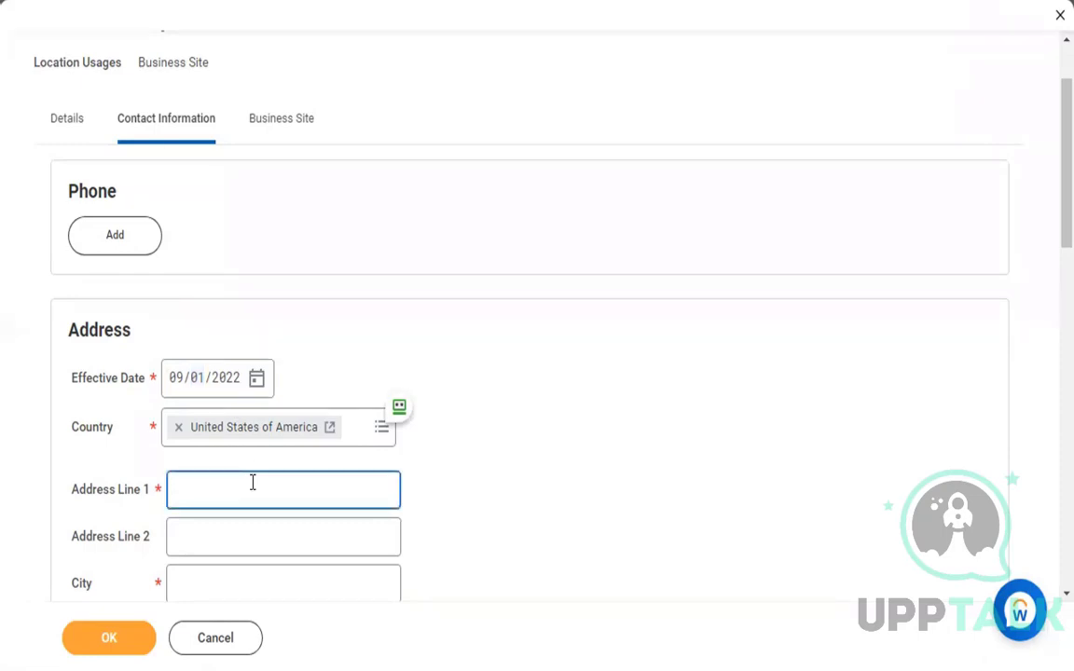
text(810 Micro Ct)
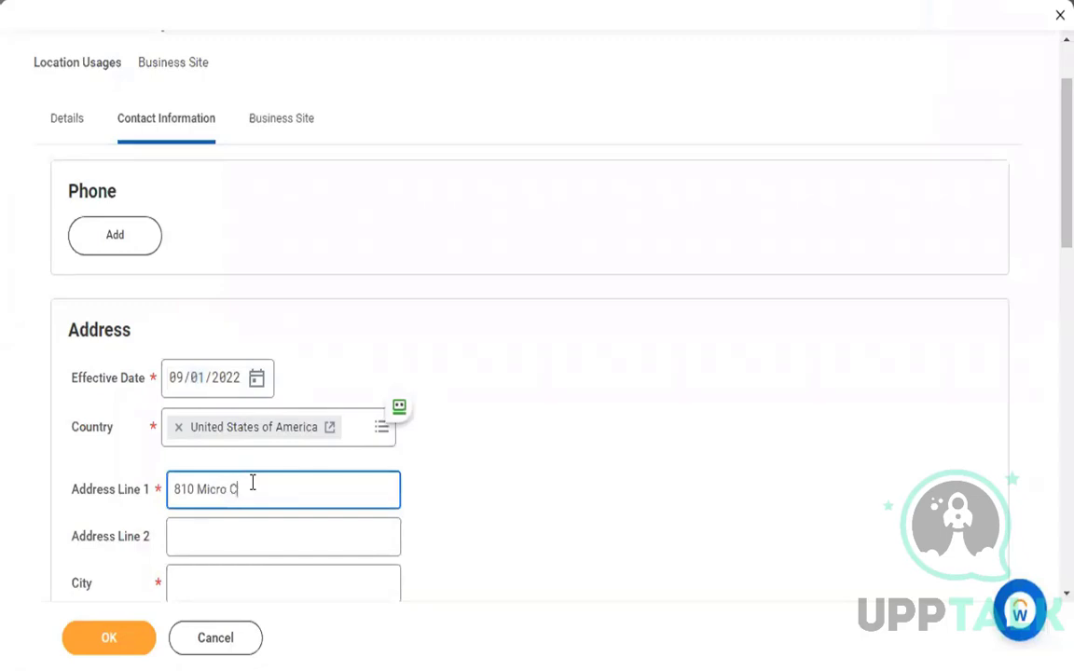
click(201, 582)
text(Roseville)
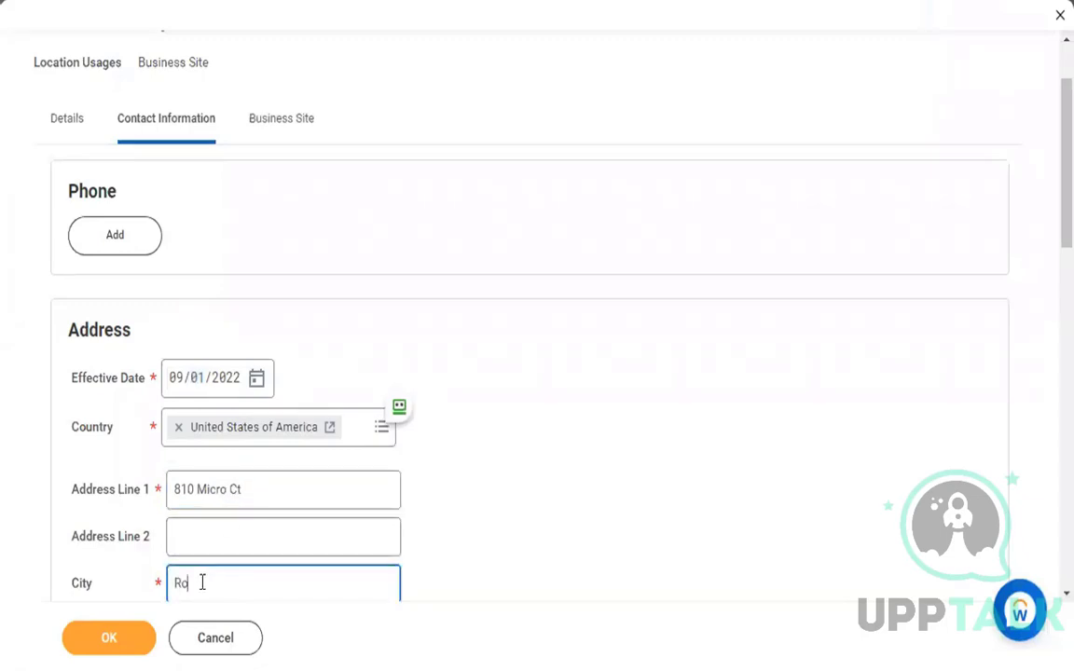
click(580, 486)
Set the state to California and the postal code to 95678
scroll(581, 485, down, 2)
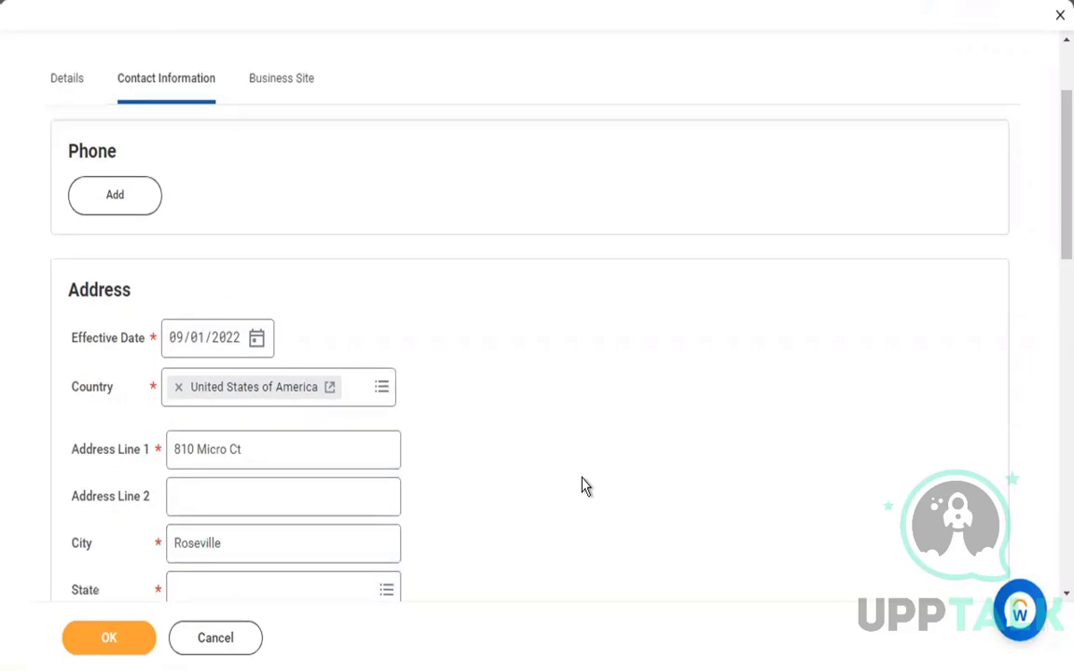
click(265, 533)
text(califor)
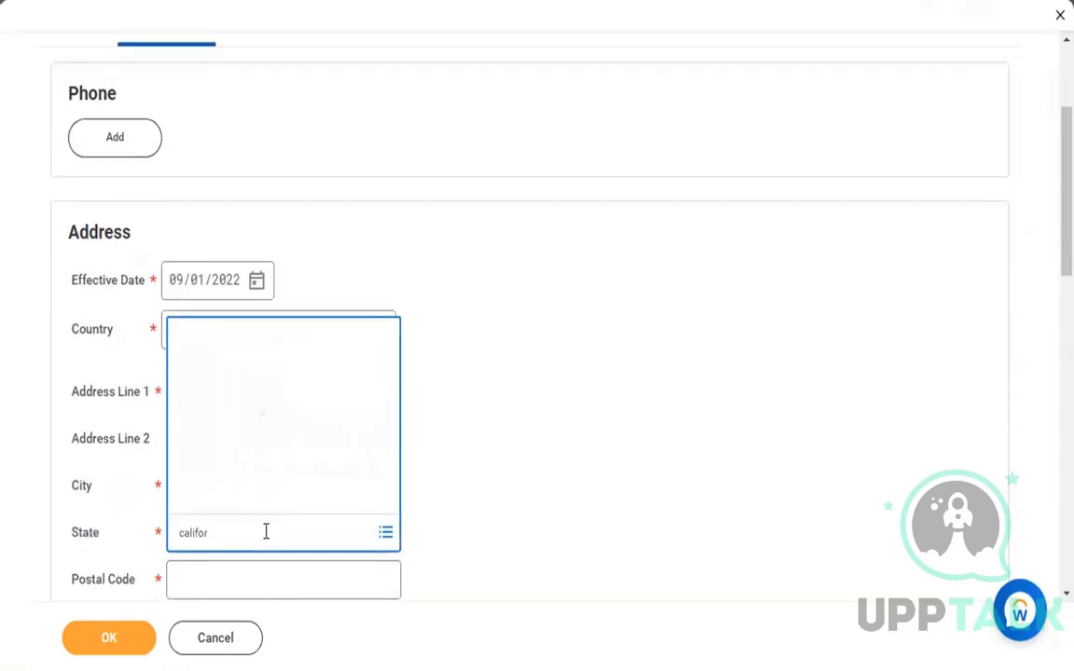
key(Return)
click(272, 577)
text(95678)
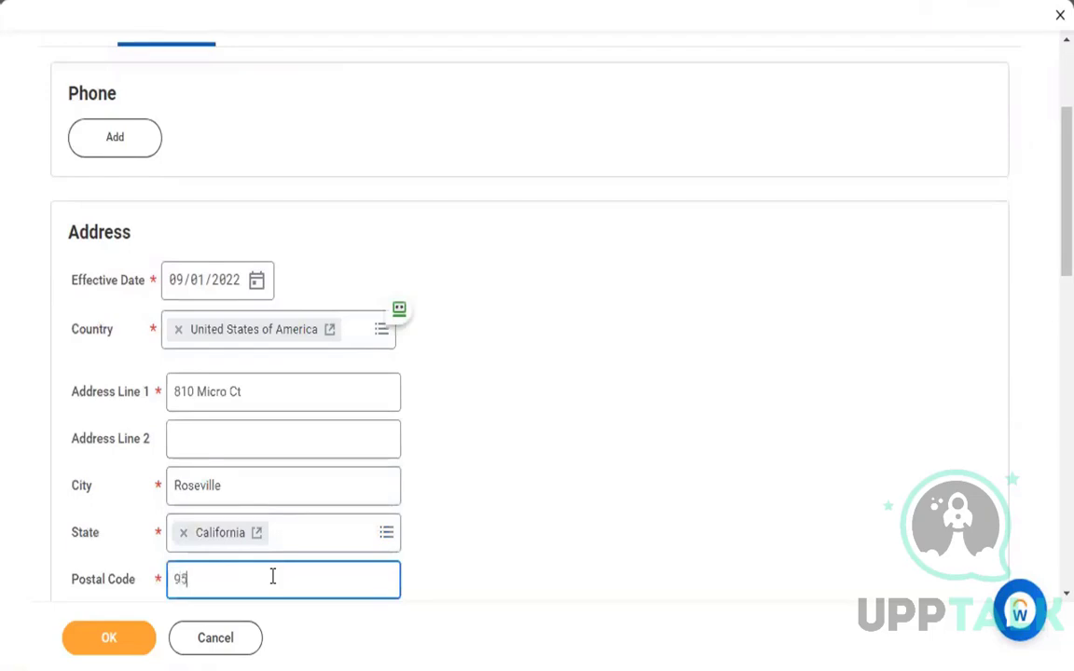
click(606, 515)
scroll(606, 515, down, 2)
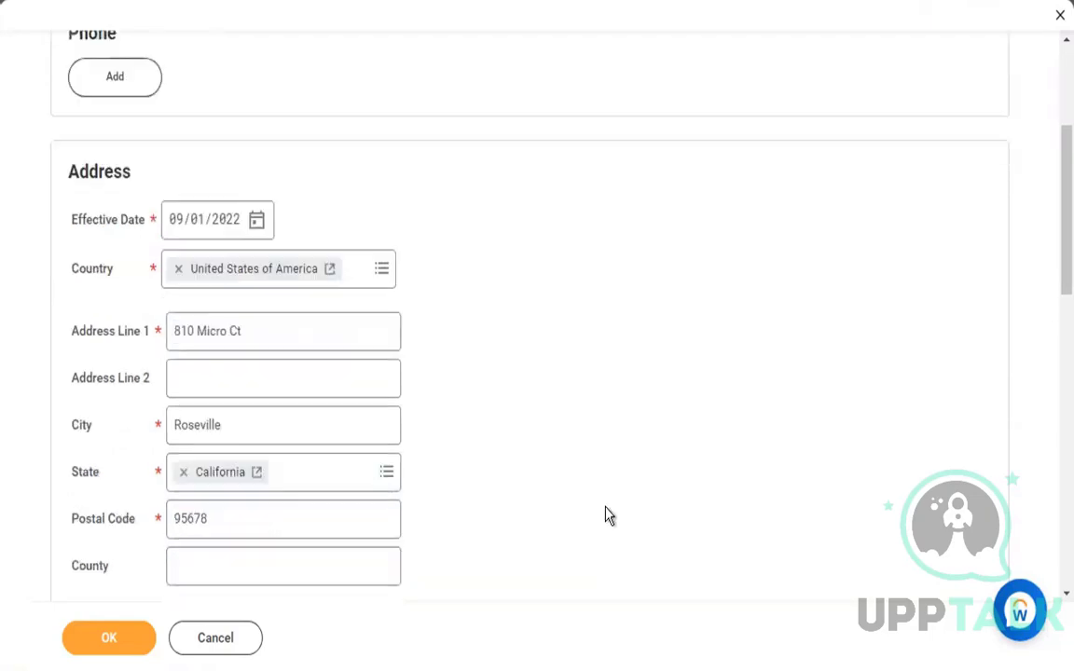
scroll(606, 516, down, 1)
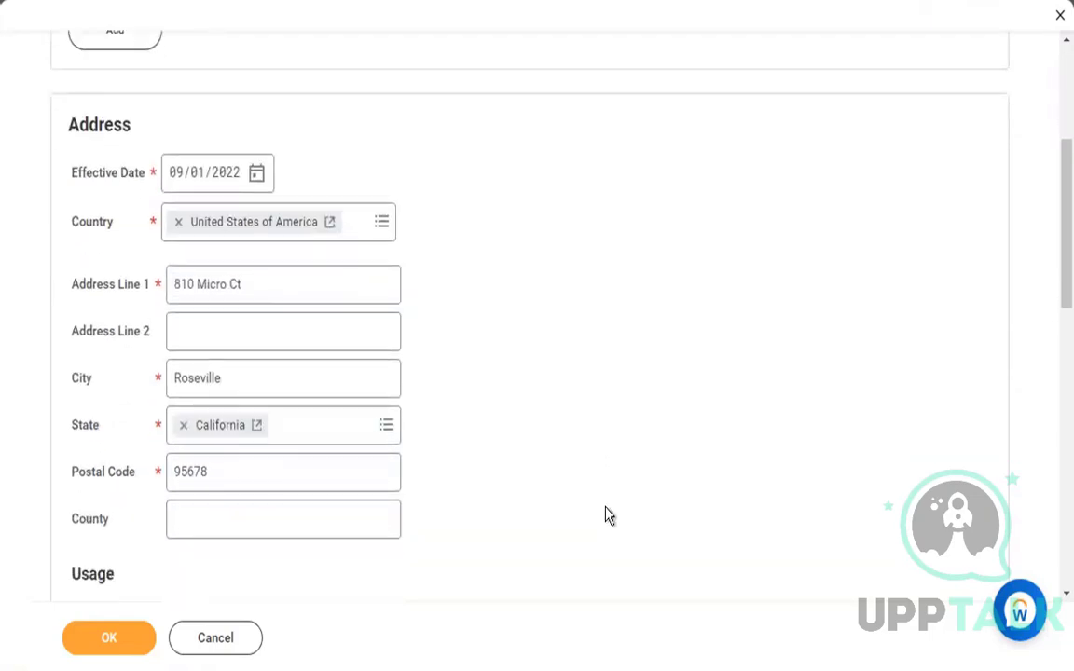
scroll(259, 566, down, 5)
Try submitting Flexgun_California and read the Time Profile error
click(154, 451)
click(121, 652)
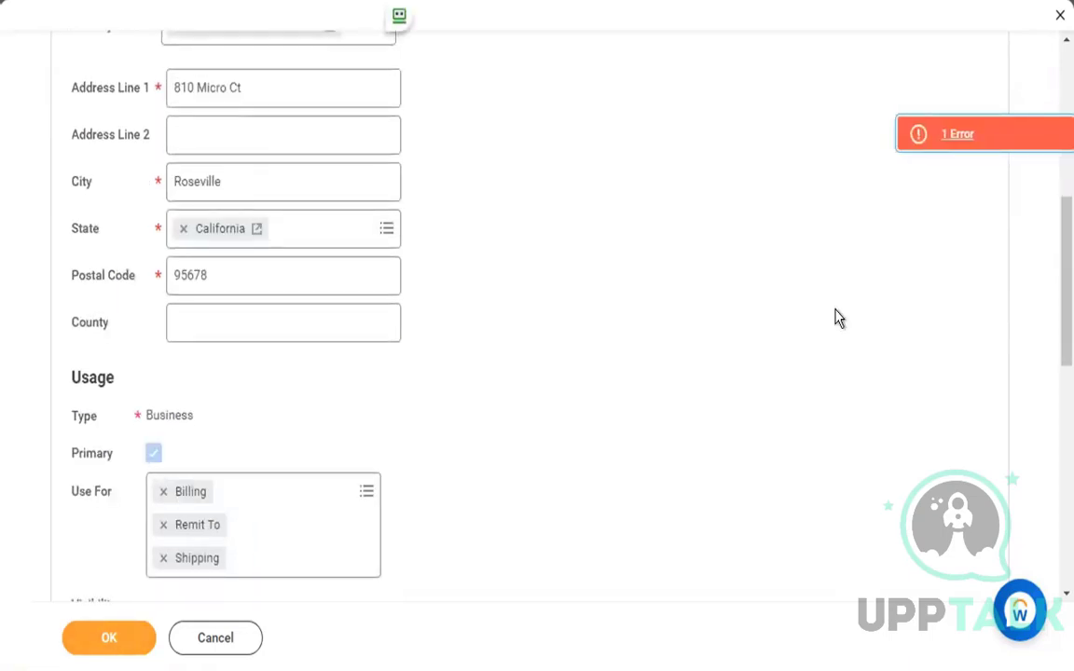
scroll(542, 331, up, 3)
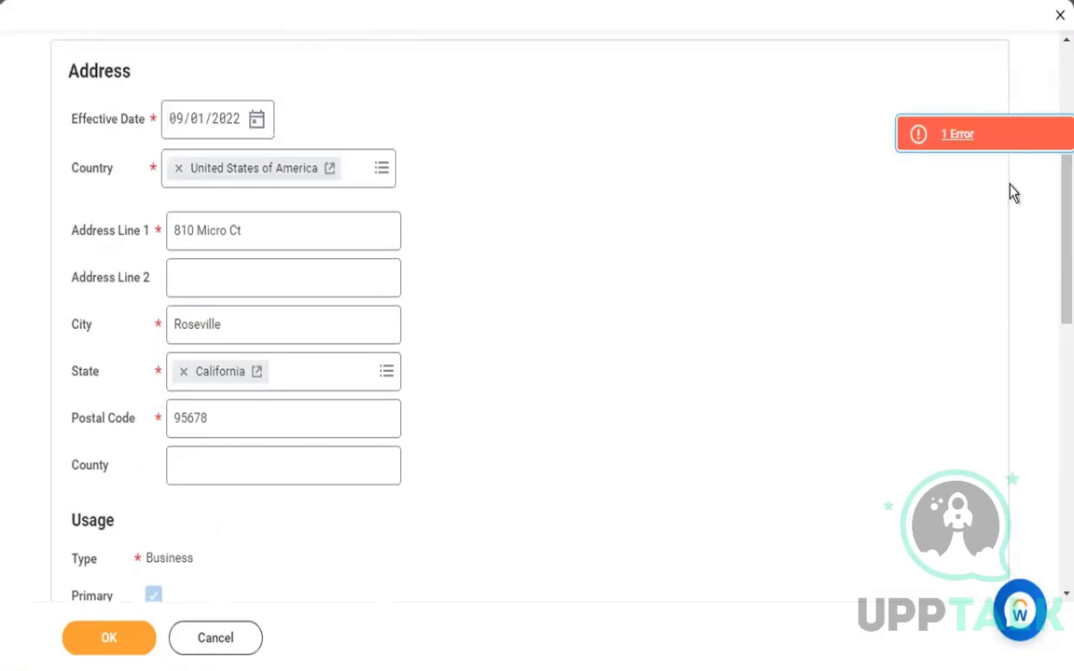
click(992, 152)
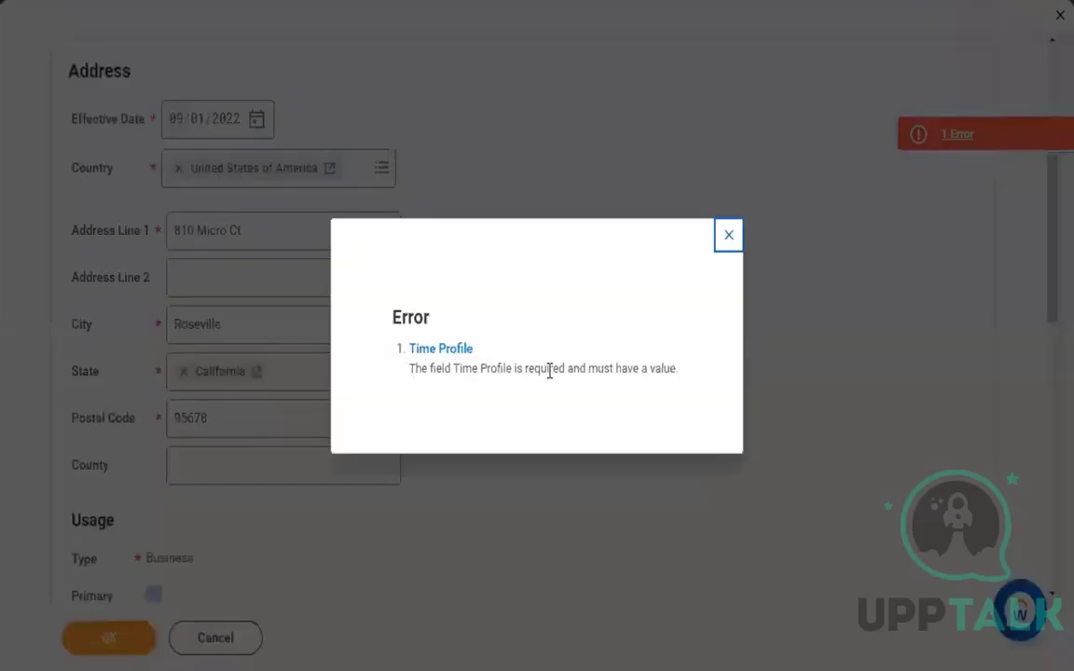
drag(421, 369, 604, 369)
click(728, 234)
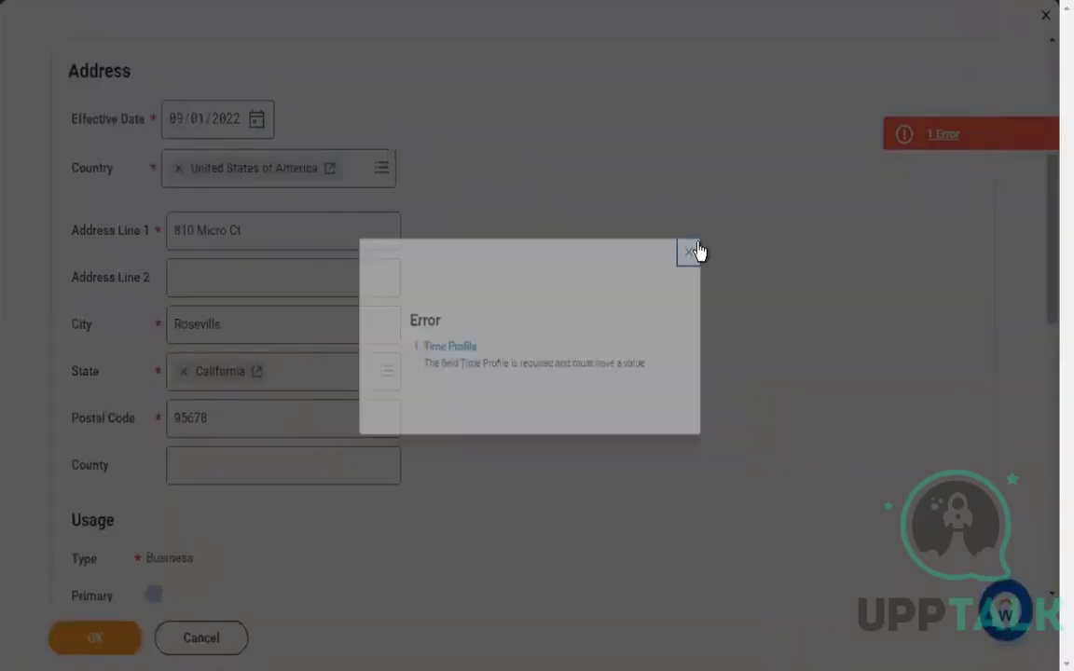
scroll(364, 226, up, 7)
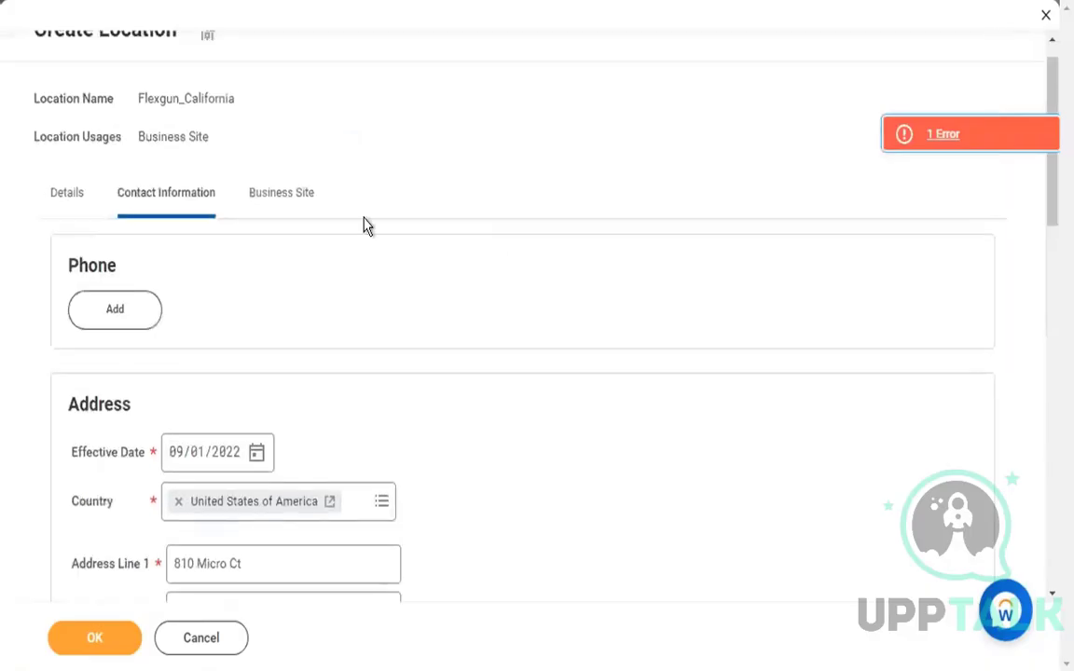
Give the business site the Flexgun_Standard Hours 40 time profile and Pacific (Los Angeles) time zone
click(264, 196)
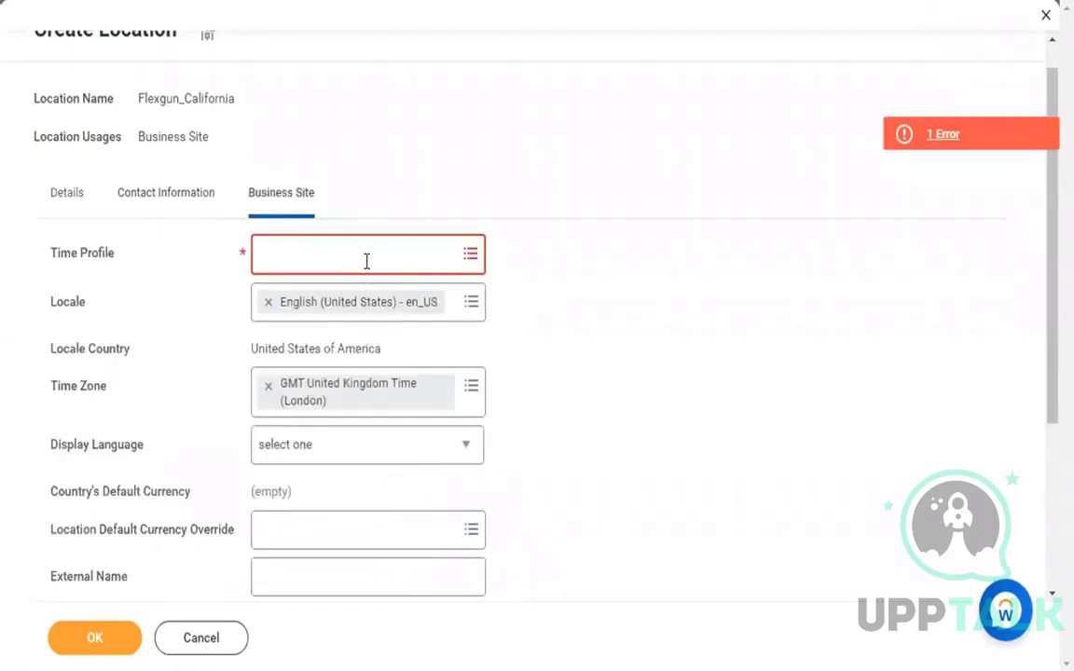
click(367, 261)
text(flexgun)
key(Return)
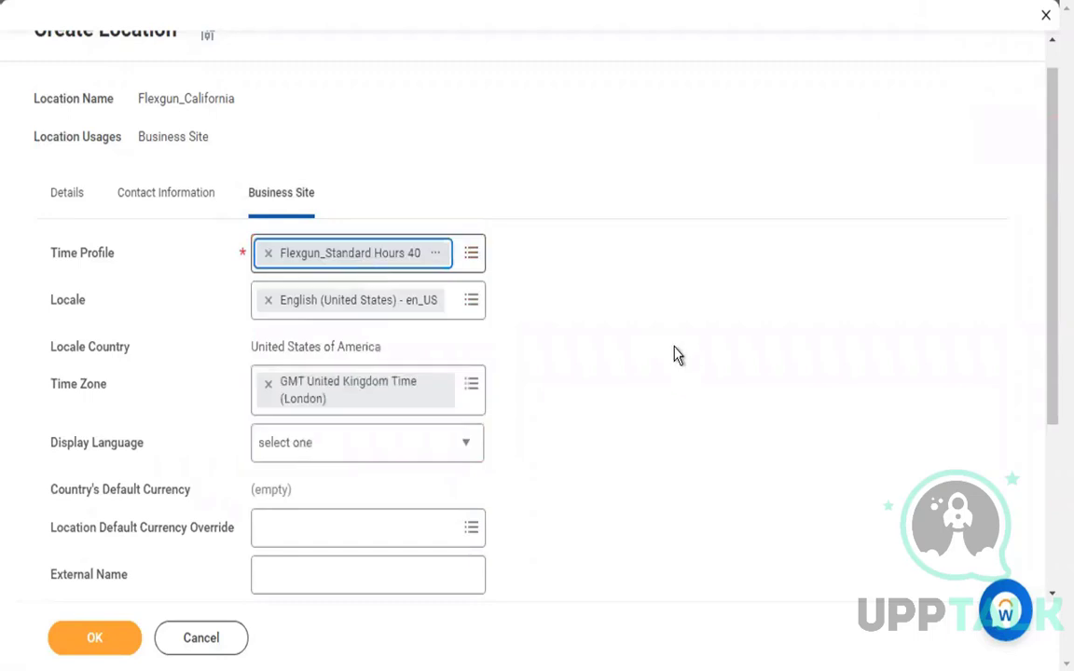
click(268, 383)
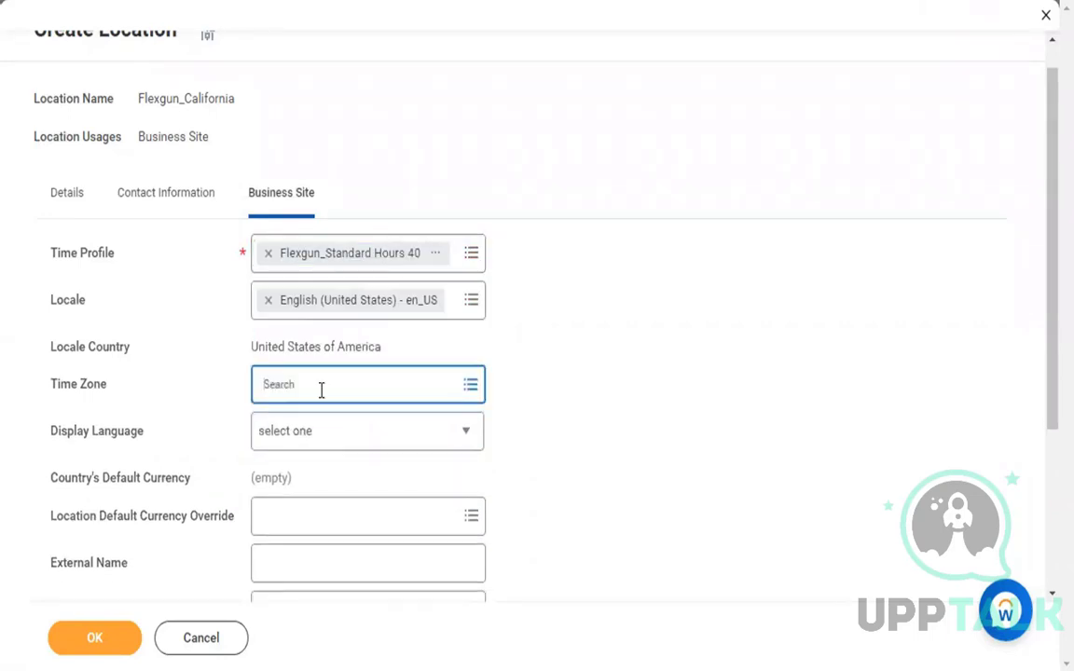
text(pacific)
key(Return)
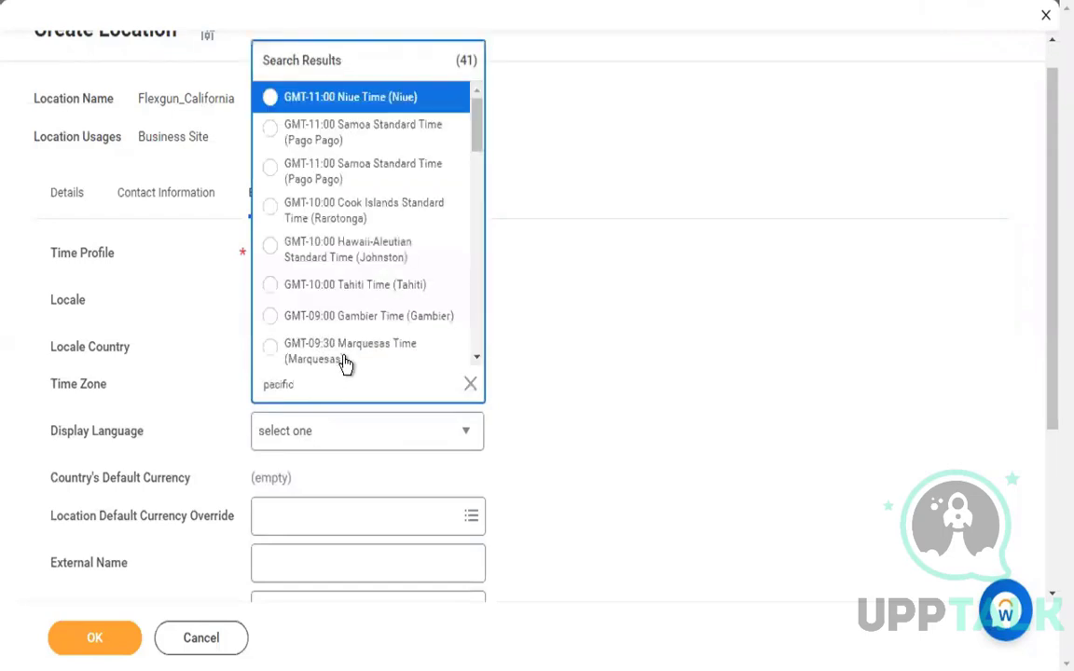
scroll(383, 264, down, 1)
scroll(382, 264, down, 2)
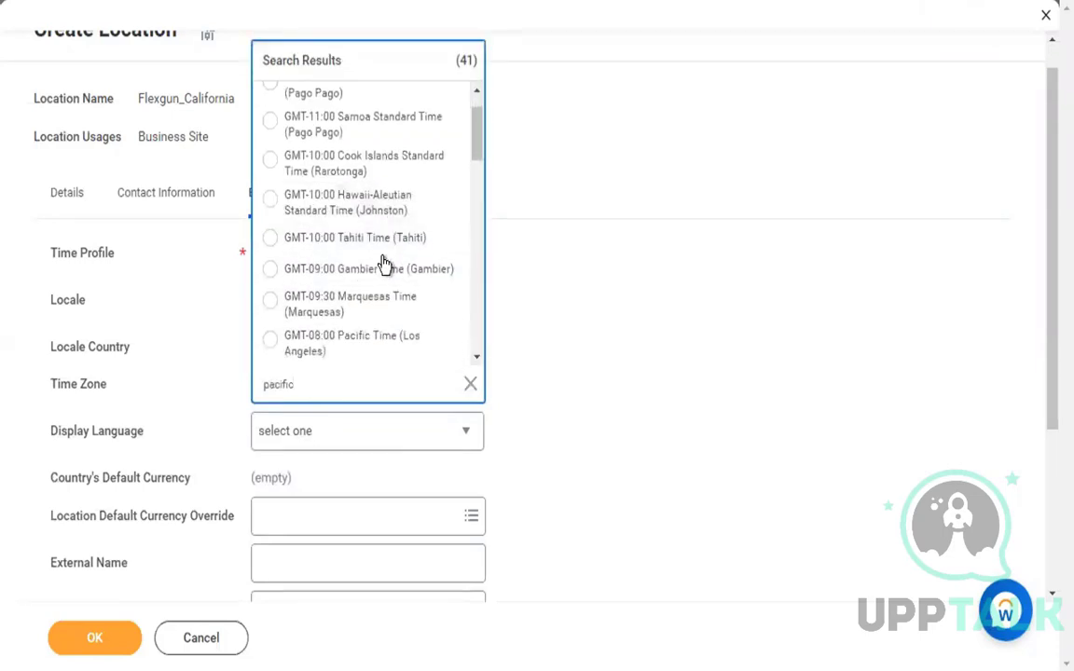
click(367, 314)
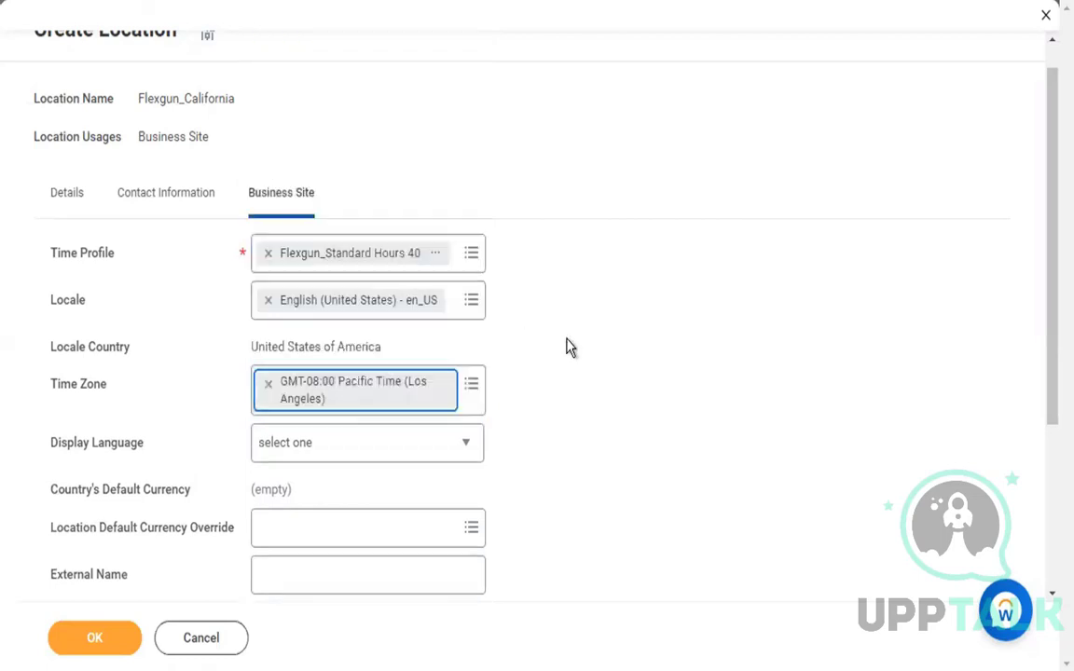
Set display language to English and currency override to USD, then save Flexgun_California
scroll(560, 347, down, 2)
click(446, 360)
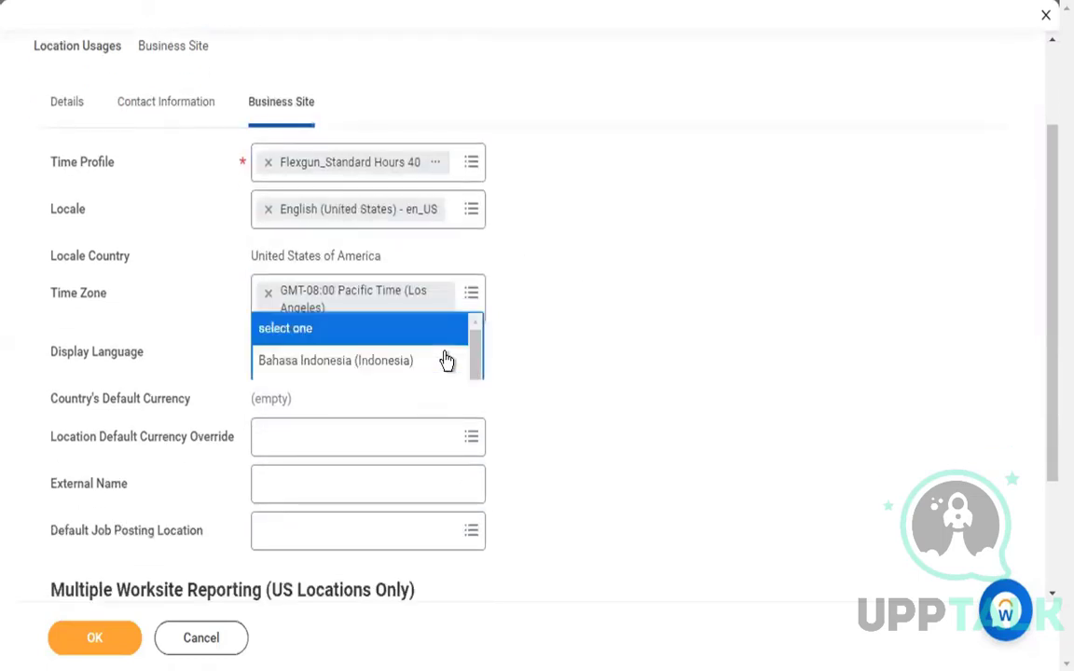
click(407, 234)
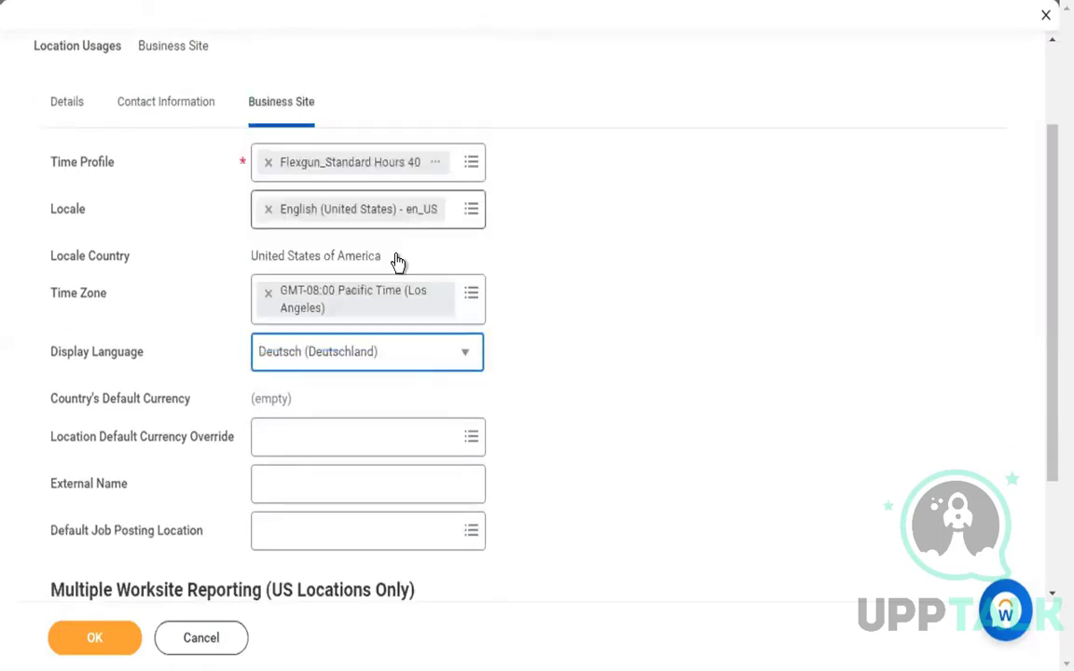
click(408, 366)
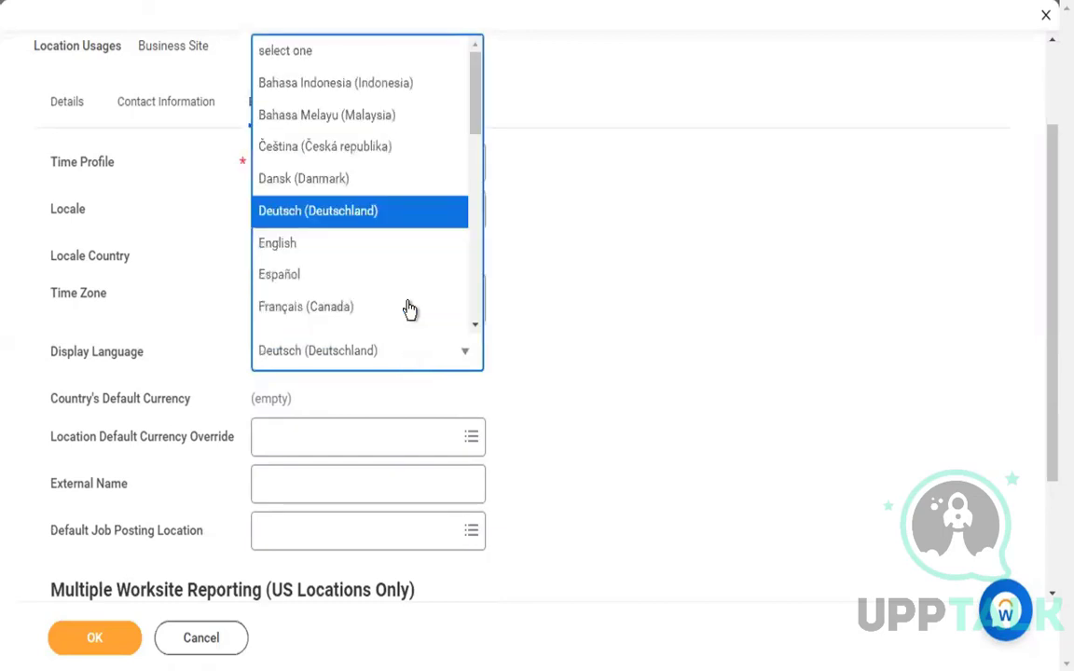
click(412, 244)
scroll(596, 368, down, 2)
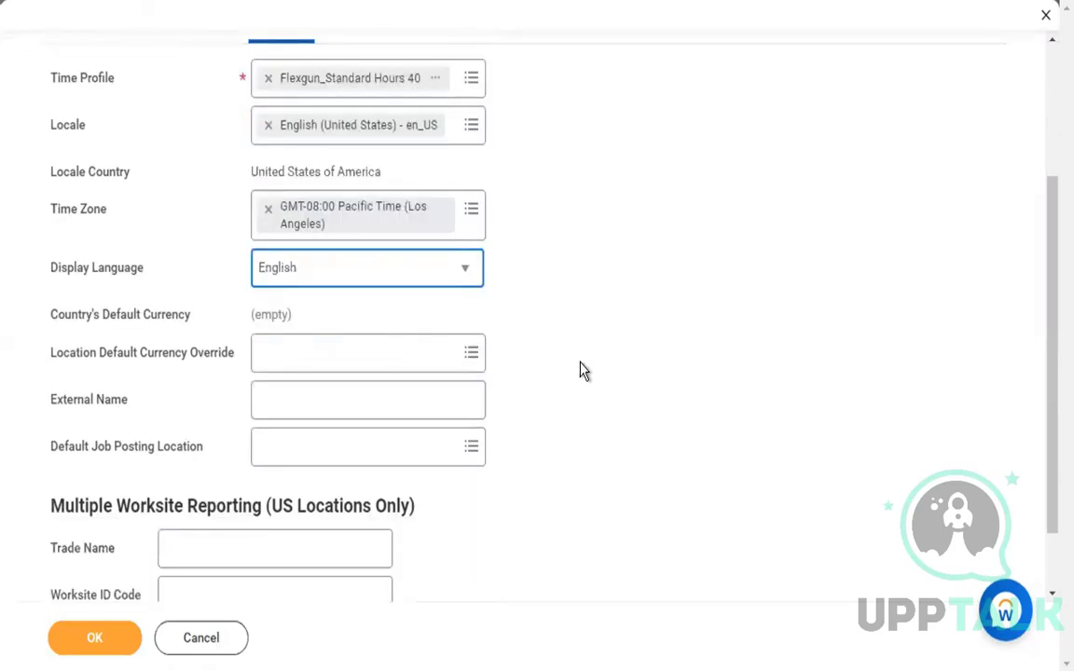
click(430, 351)
text(usd)
key(Return)
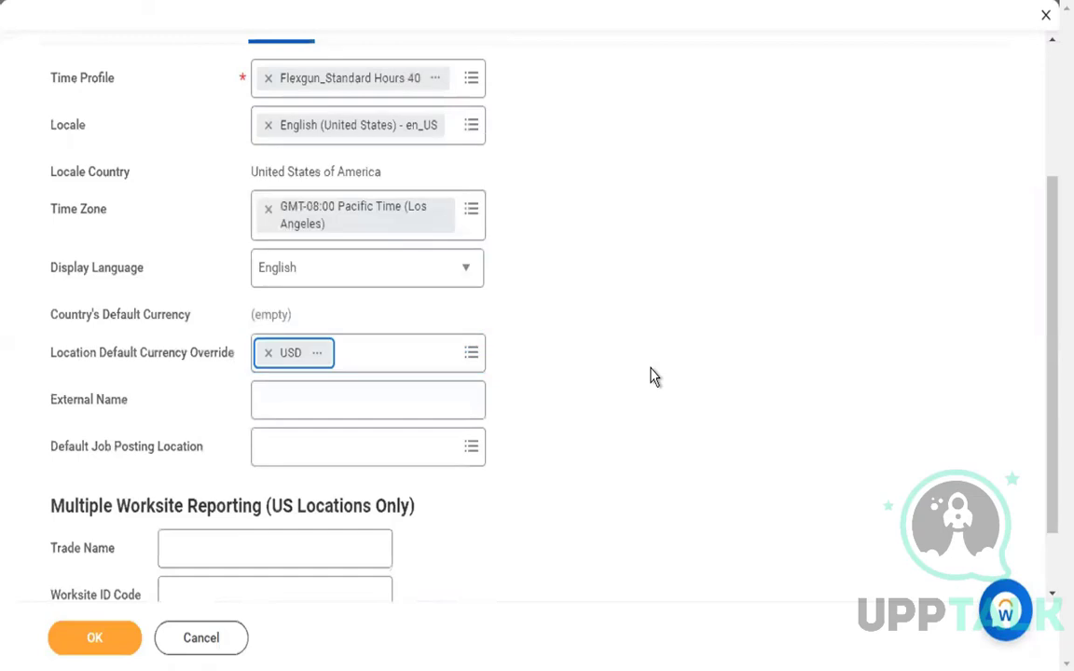
click(102, 641)
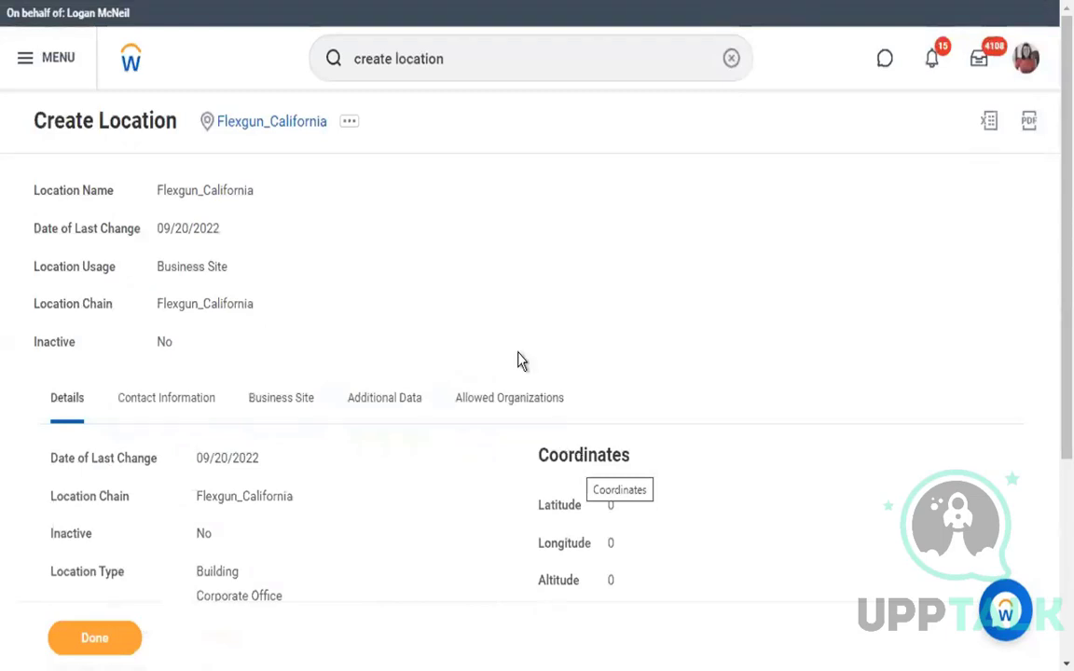
Search for and launch the Create Location Hierarchy task
click(507, 64)
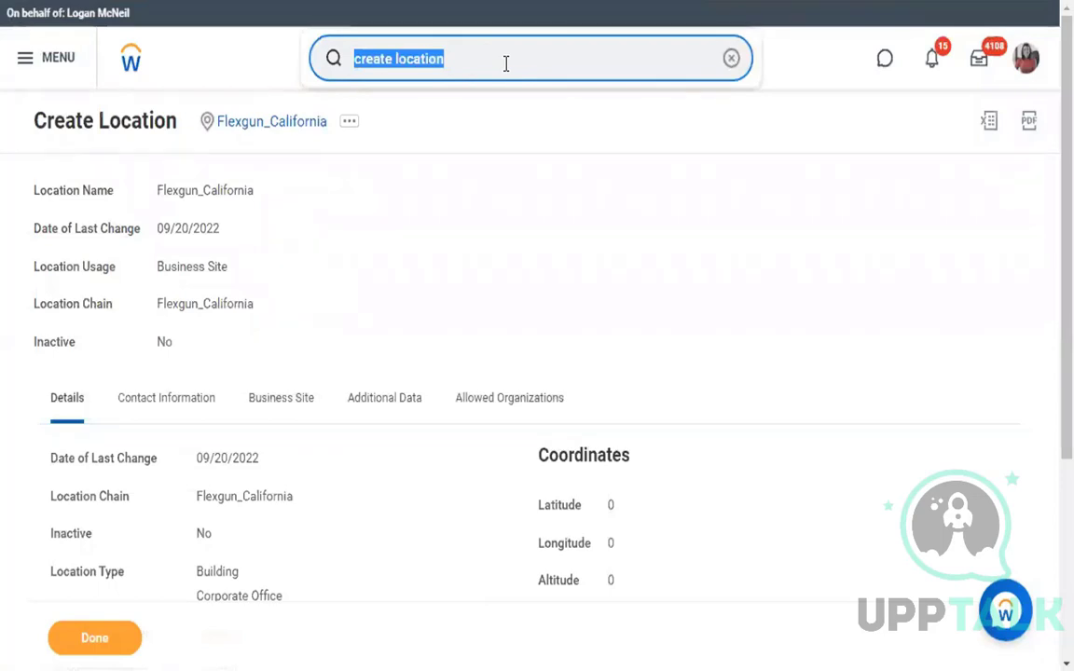
text(create l)
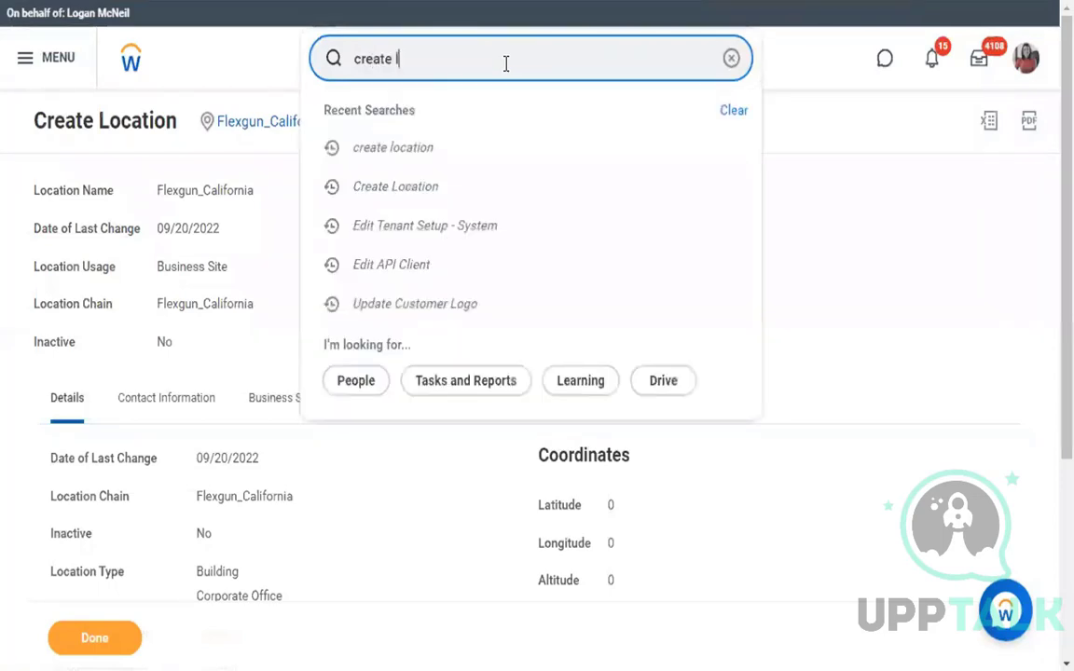
text(oca hire)
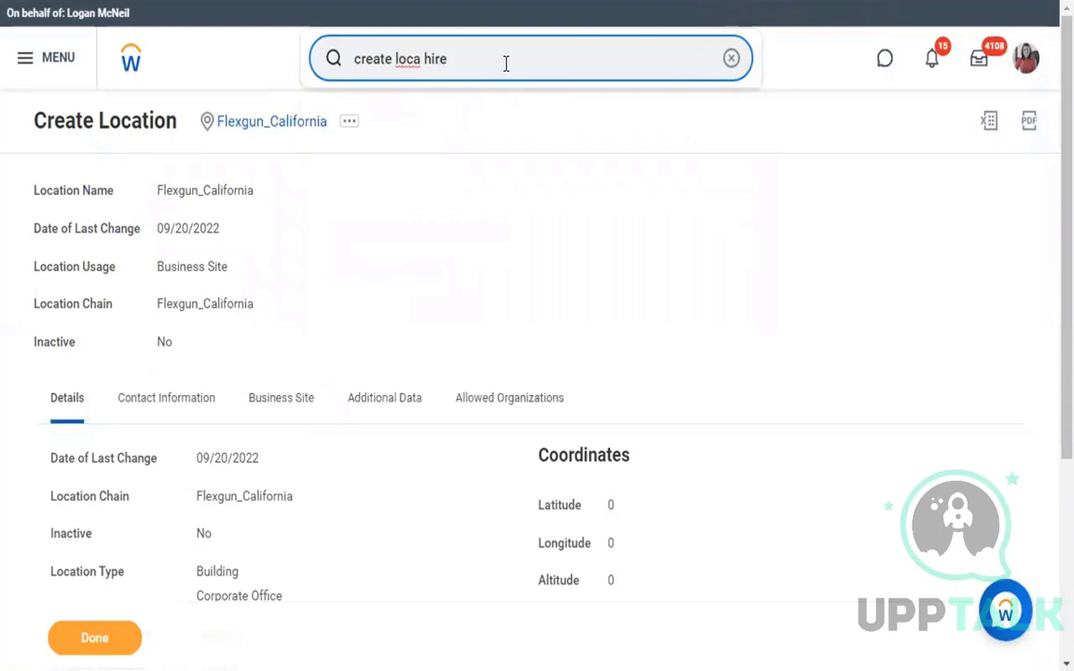
key(BackSpace)
key(BackSpace)
key(Down)
key(Return)
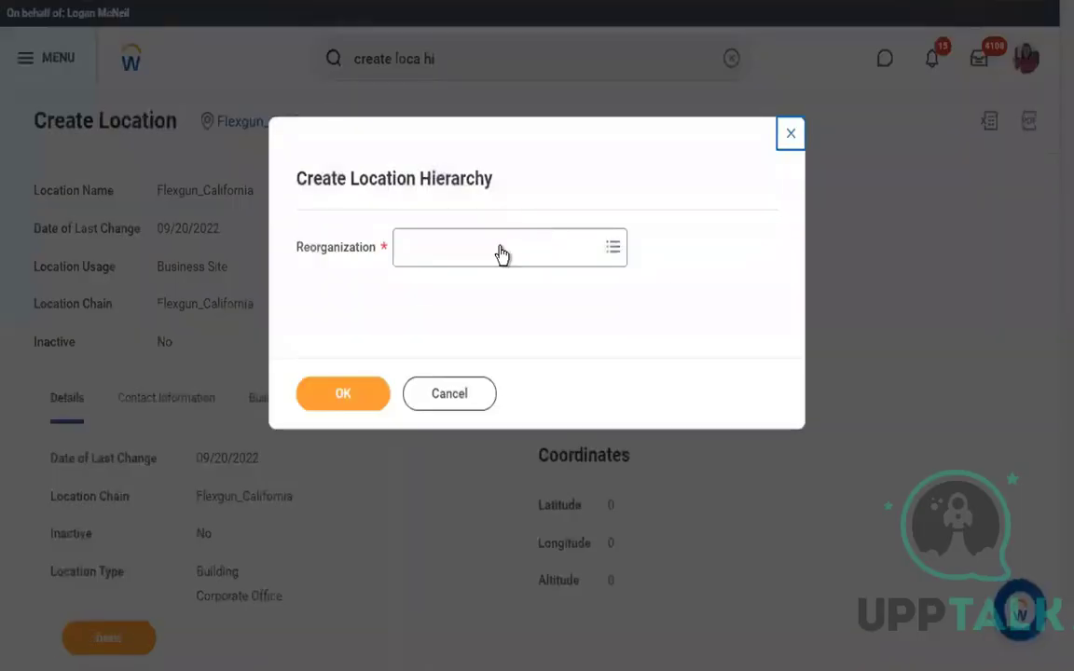
Choose reorganization CF_Batch_09_2022 (09/01/2022) and confirm it
click(501, 253)
text(cf)
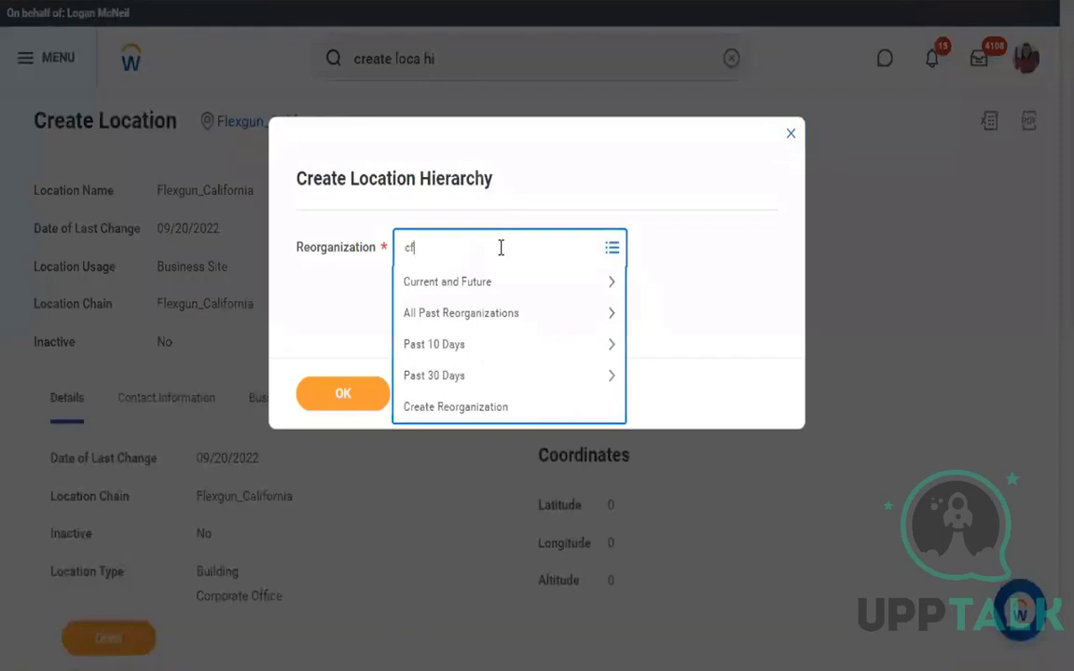
text(_batch)
key(Return)
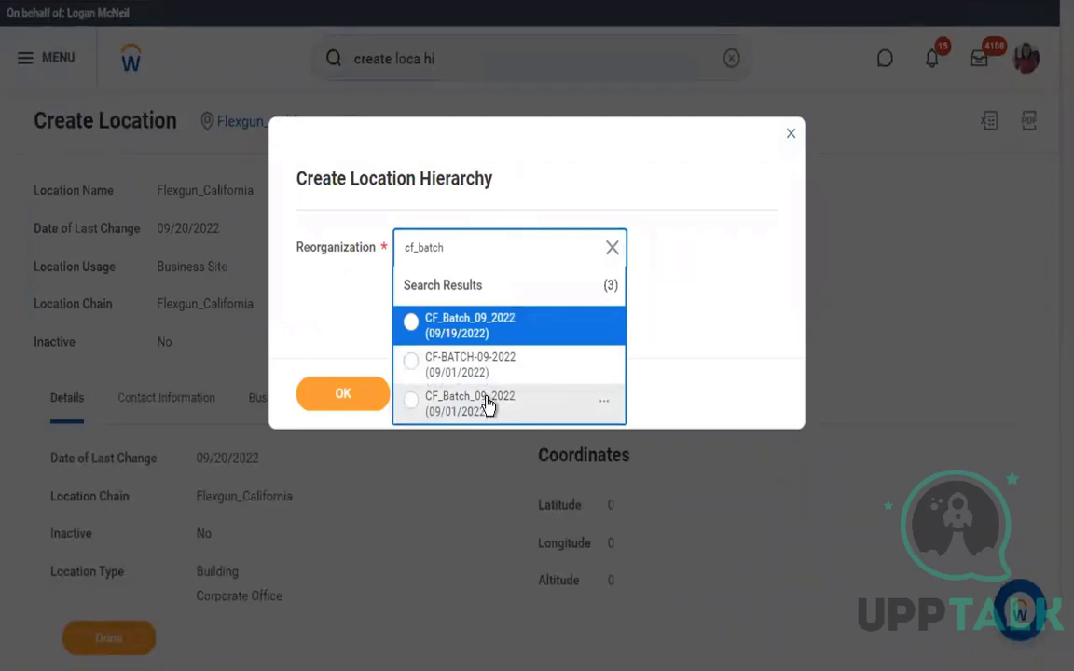
click(605, 403)
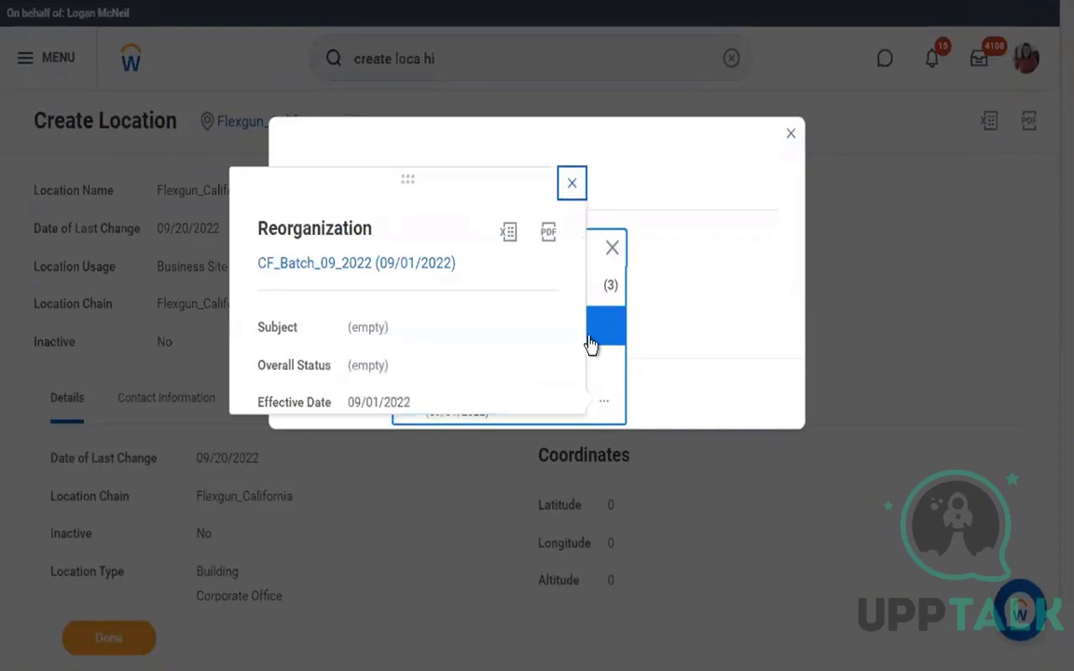
click(604, 365)
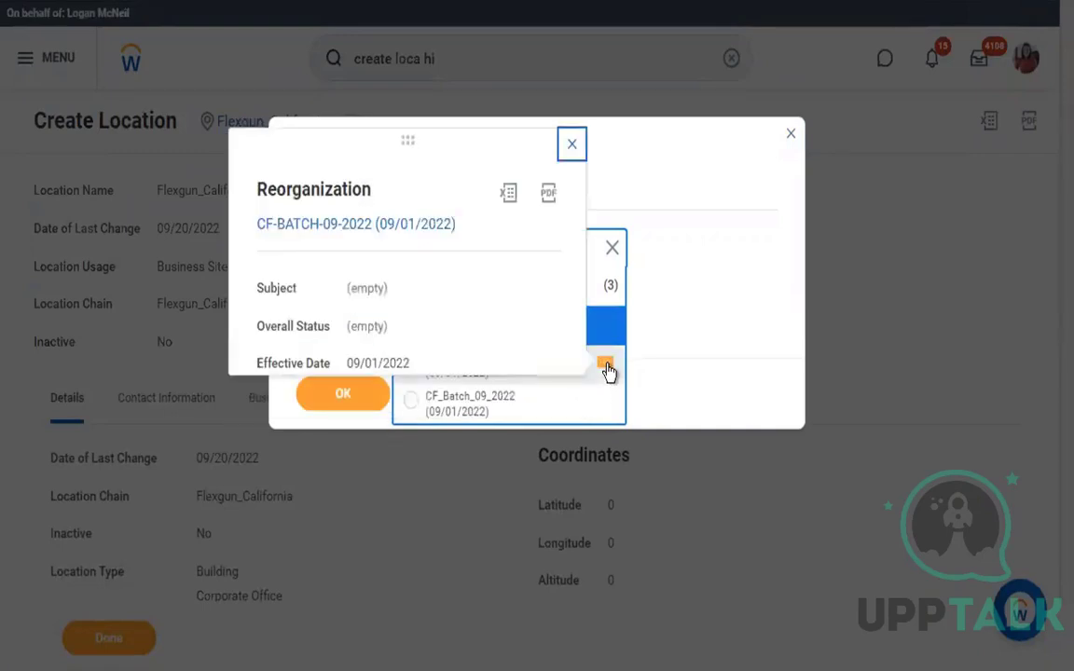
click(574, 146)
click(450, 406)
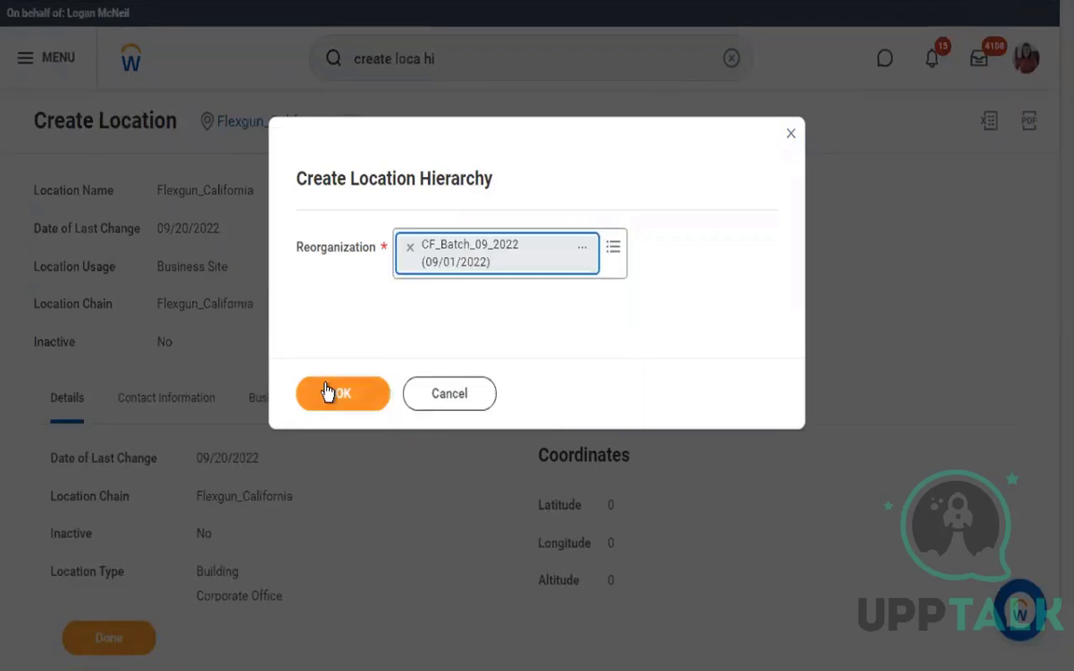
click(332, 393)
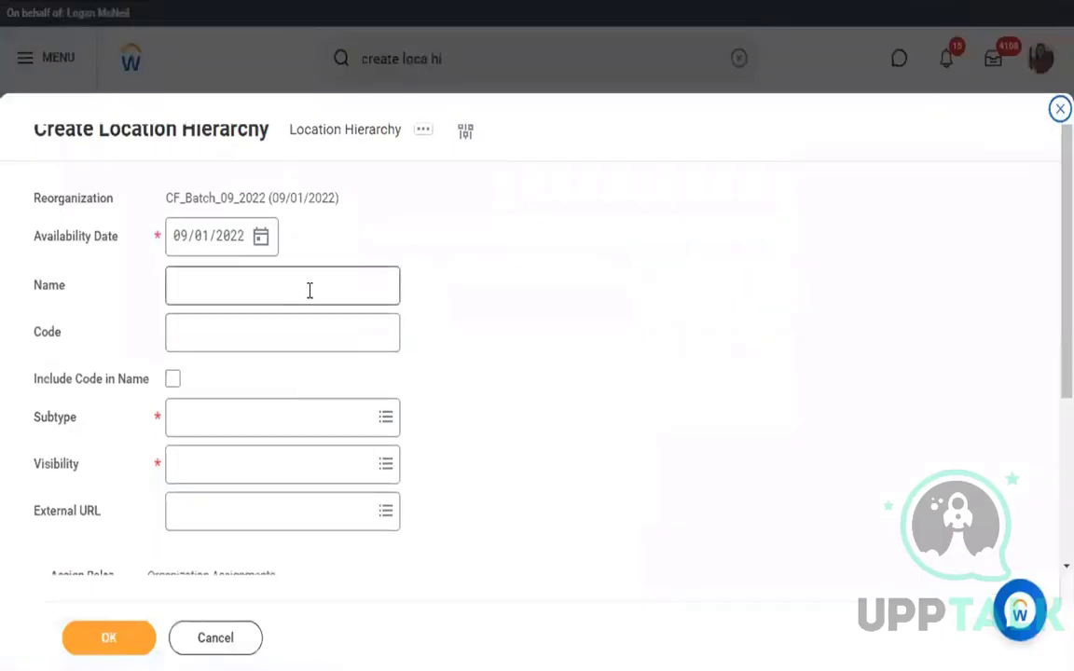
Name the hierarchy America, with subtype Location Hierarchy and visibility Everyone
click(310, 291)
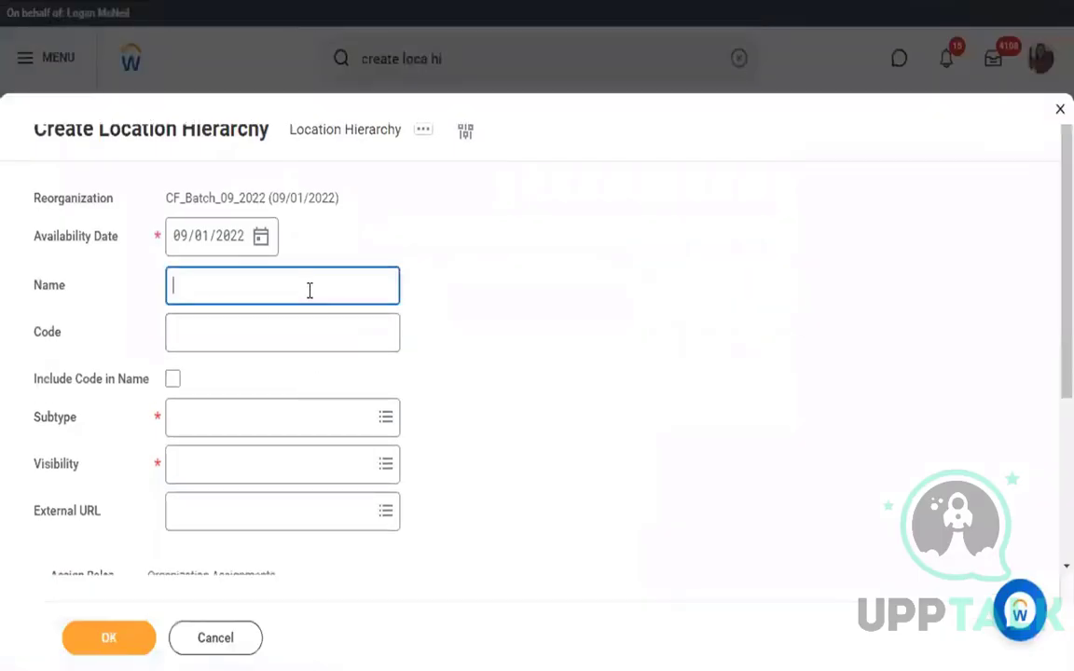
text(America)
click(308, 410)
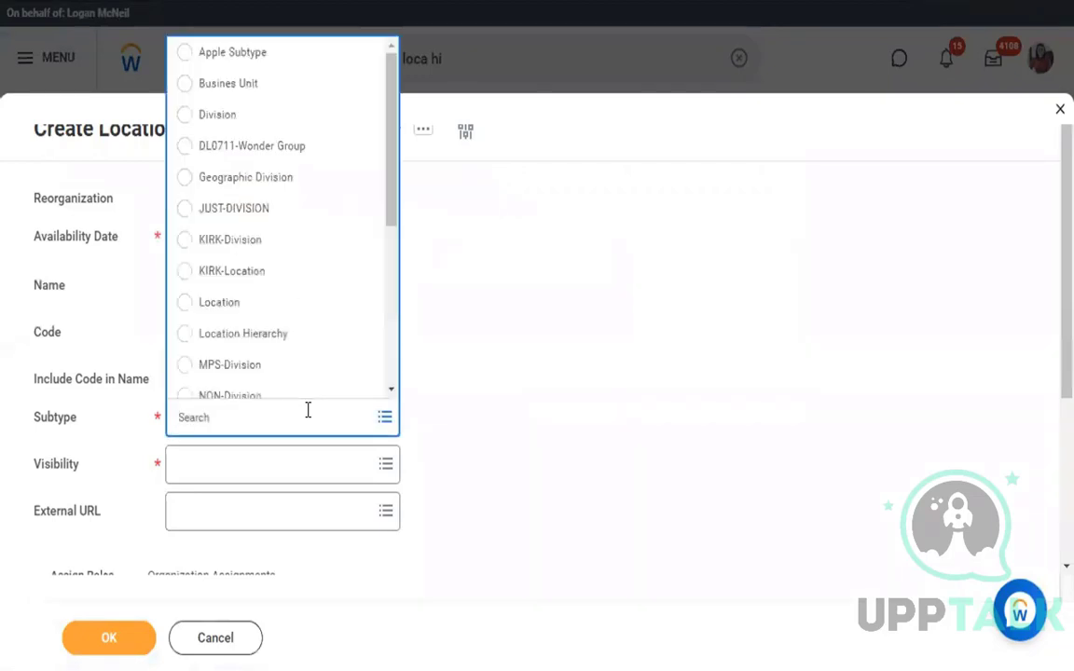
click(307, 344)
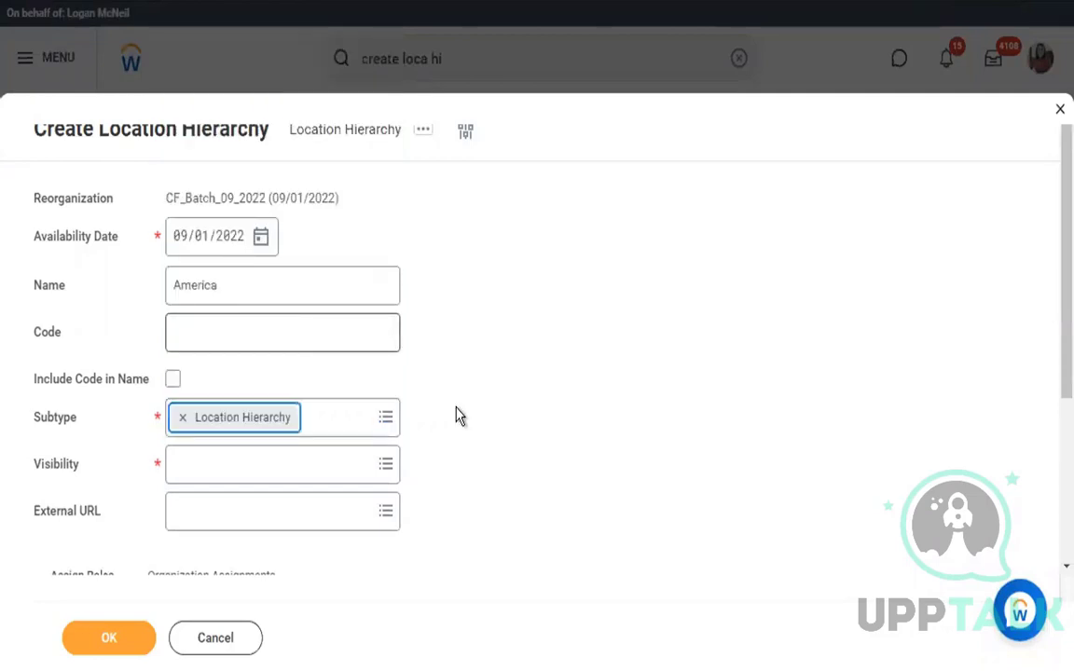
scroll(487, 424, down, 2)
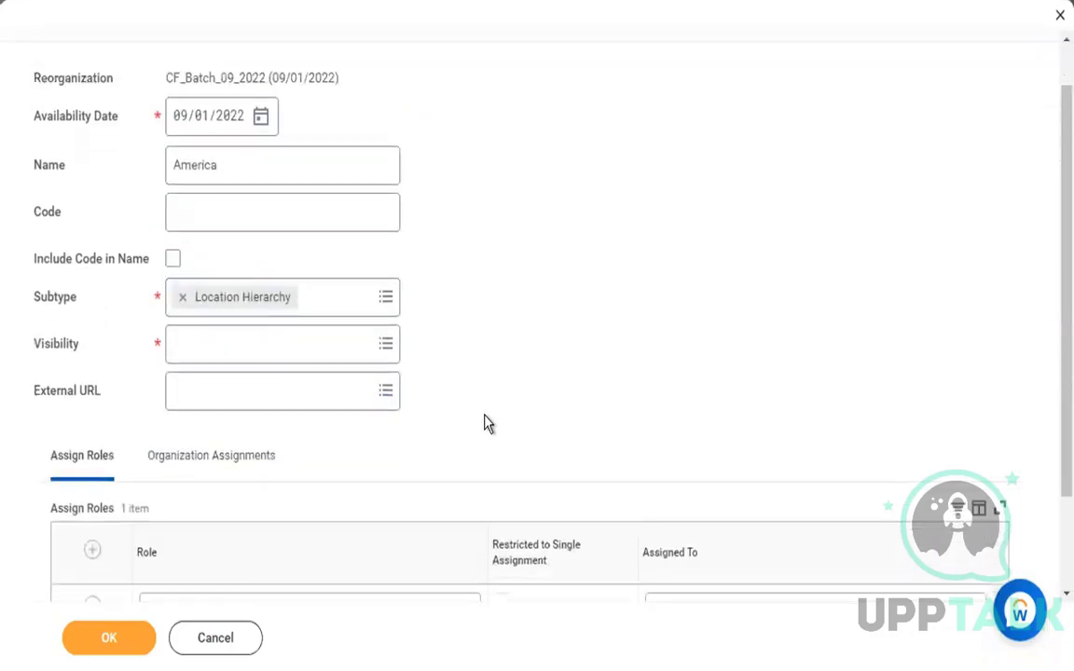
click(370, 347)
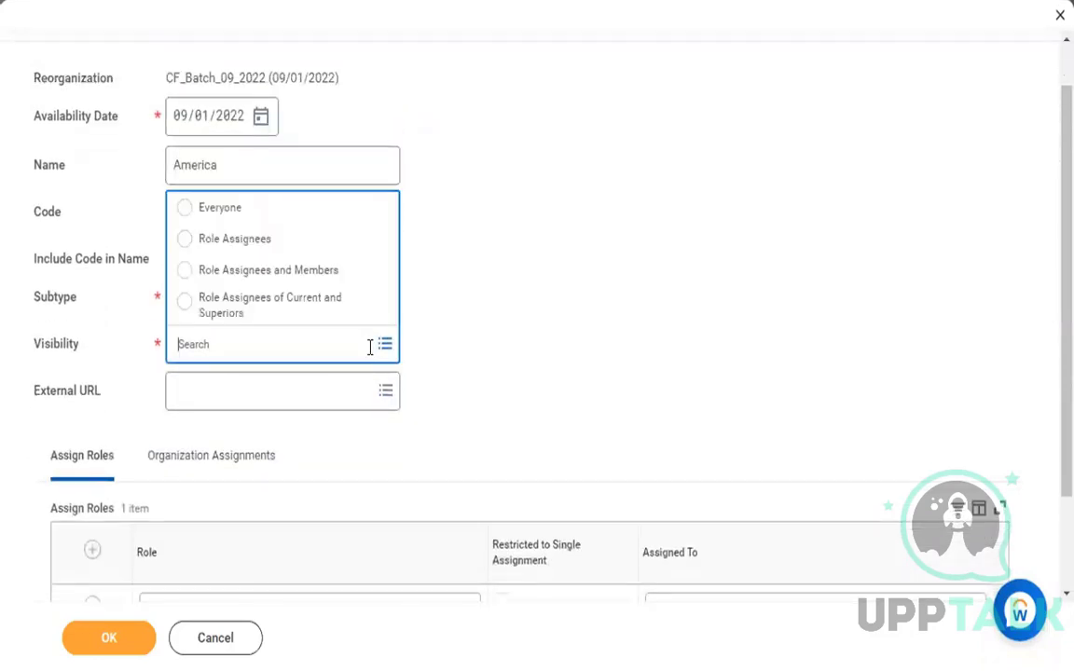
click(313, 220)
Remove the empty role row and submit the America hierarchy
scroll(548, 350, down, 2)
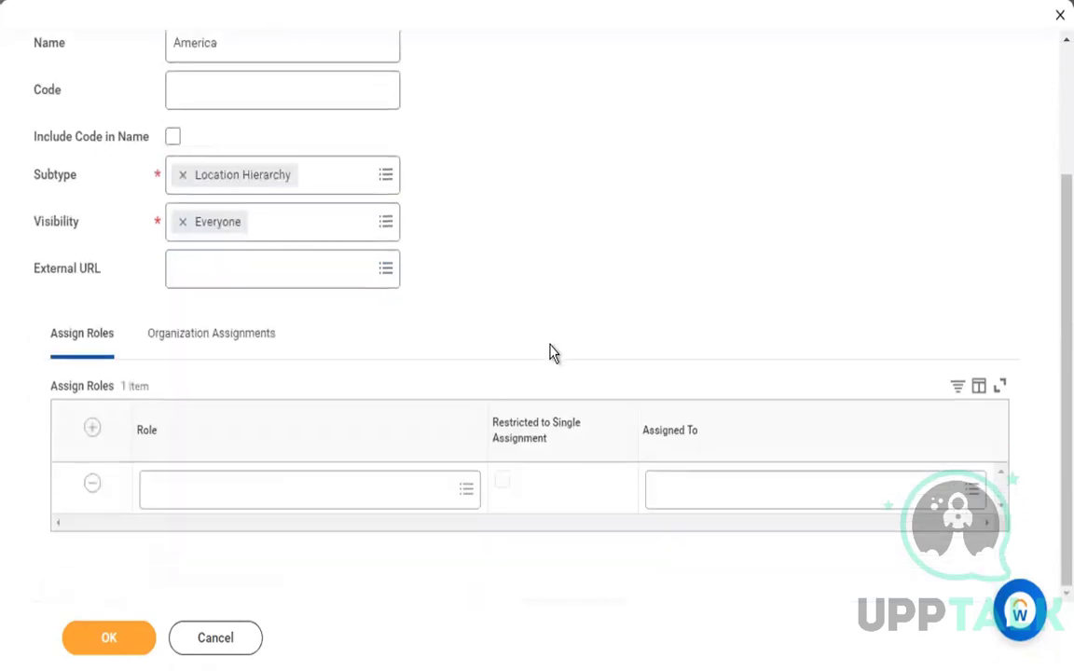
click(92, 483)
click(194, 377)
scroll(511, 345, down, 2)
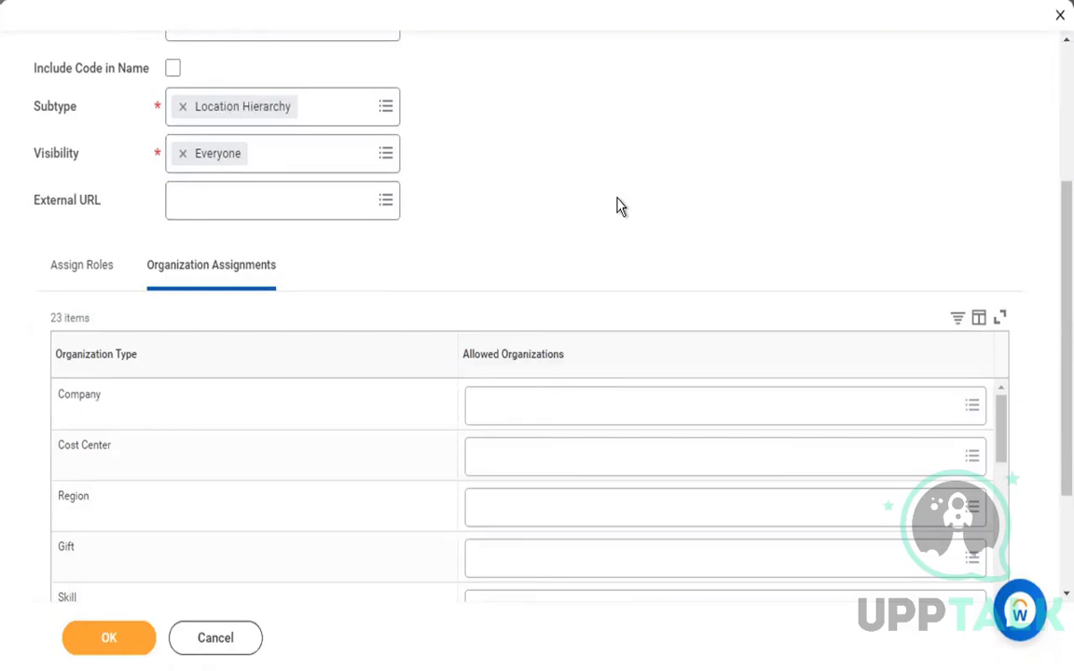
click(127, 647)
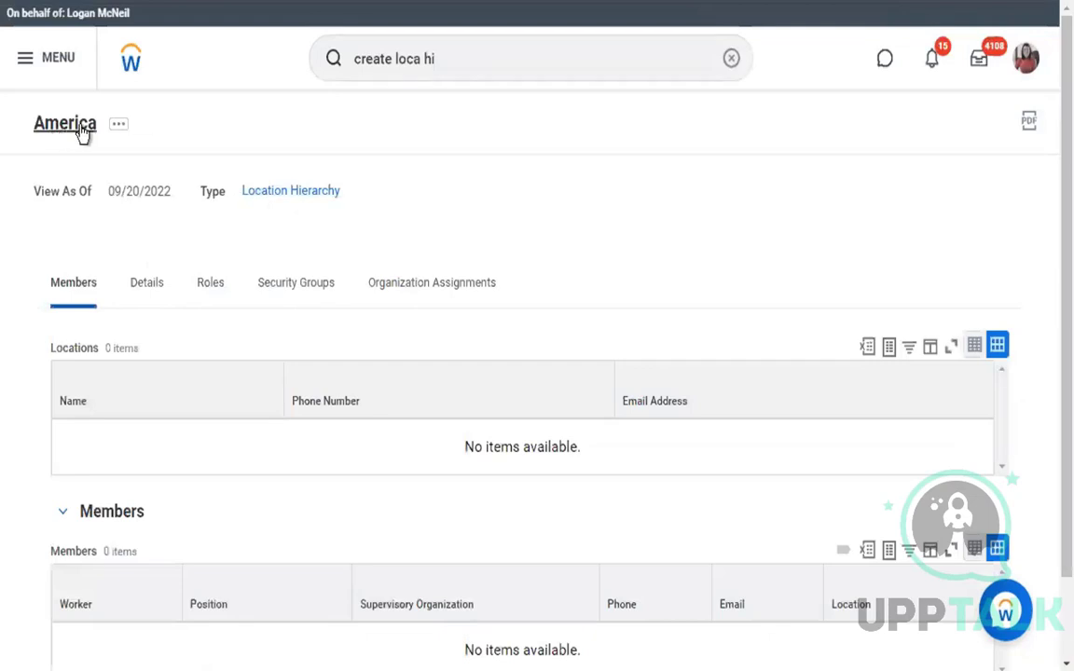
Search 'flexgun' and open the Flexgun_Boston location page
click(508, 67)
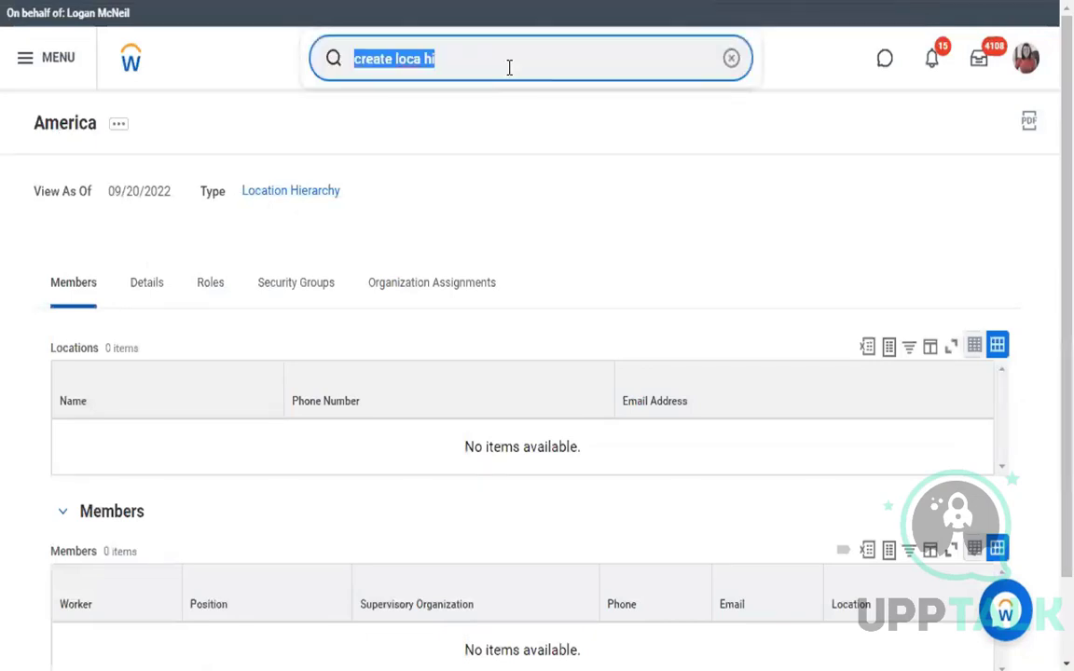
text(flexgun)
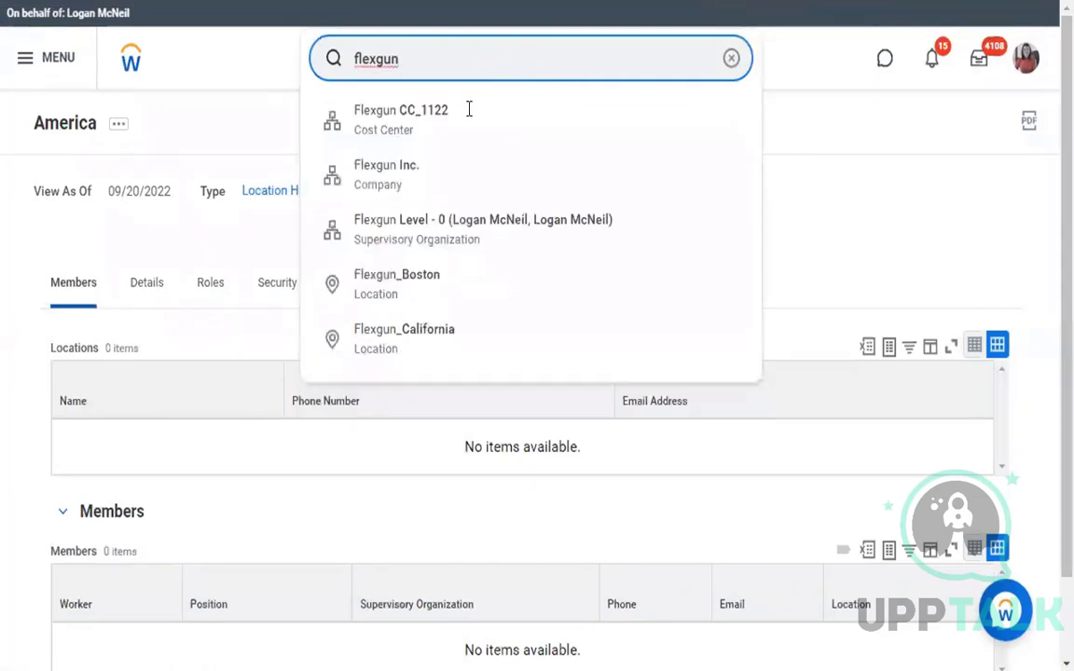
click(407, 286)
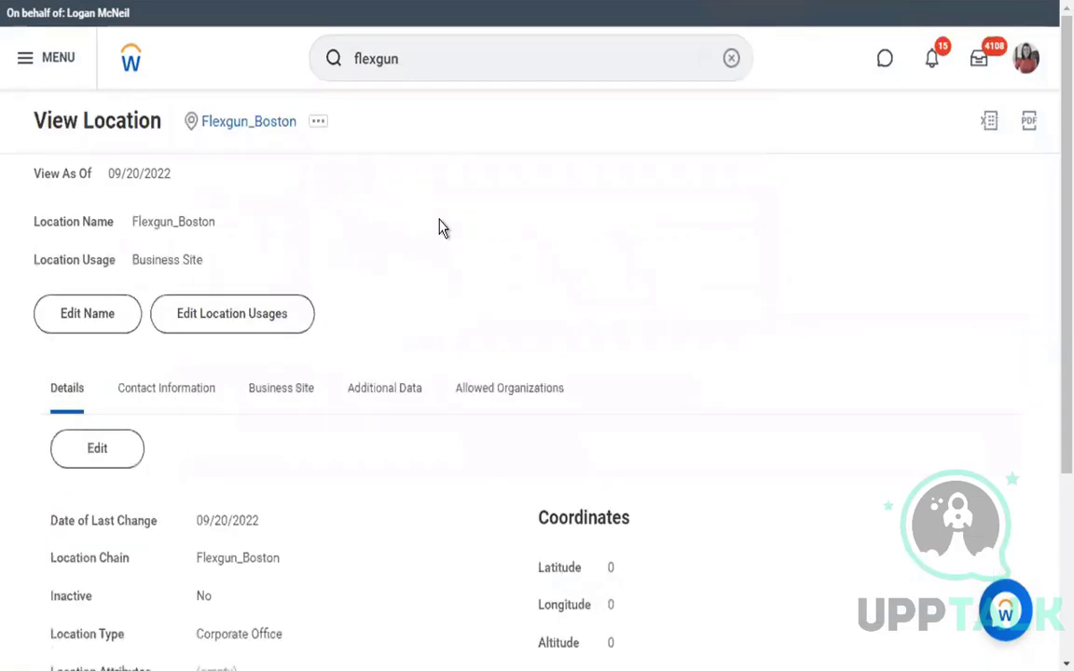
Review Flexgun_Boston's details, then bring up its Location related actions
click(320, 131)
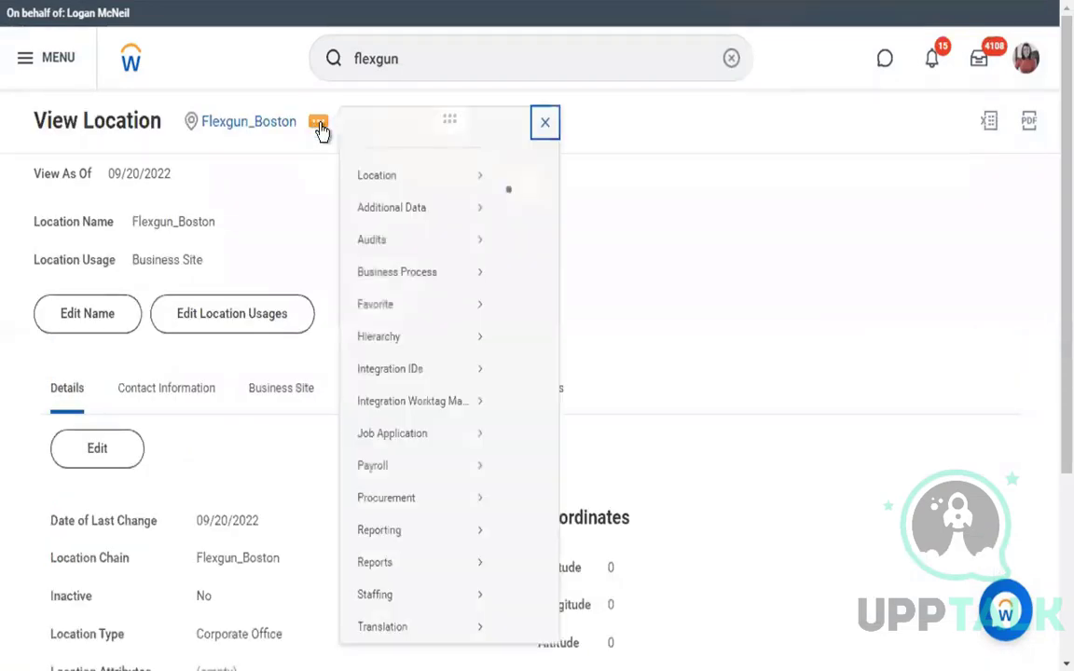
click(20, 449)
scroll(20, 448, down, 2)
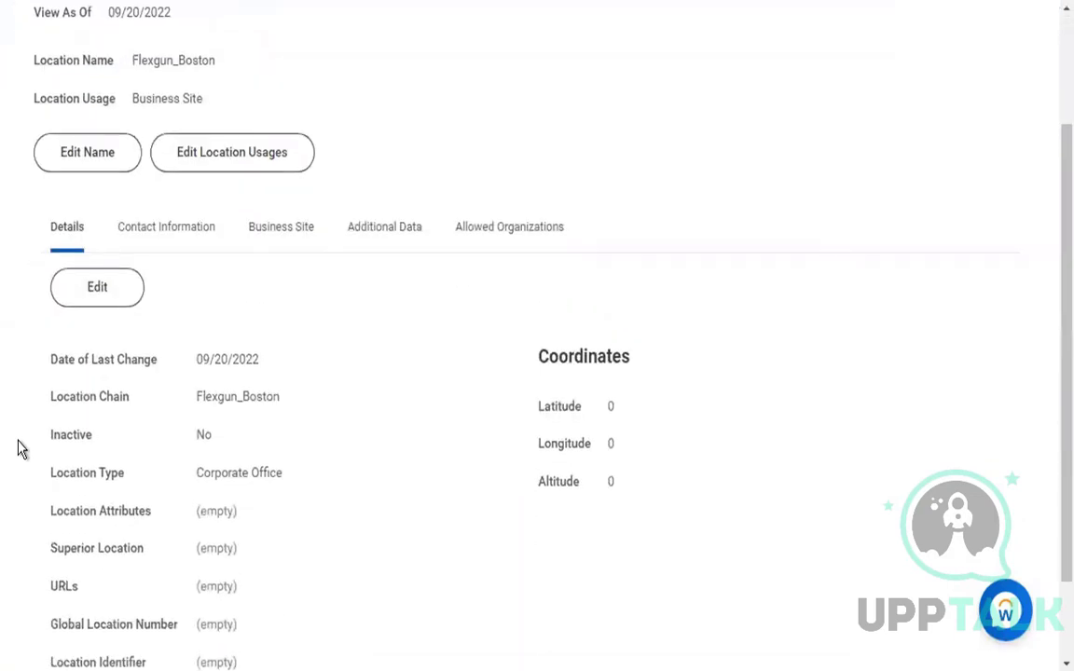
scroll(19, 449, down, 1)
scroll(37, 447, down, 1)
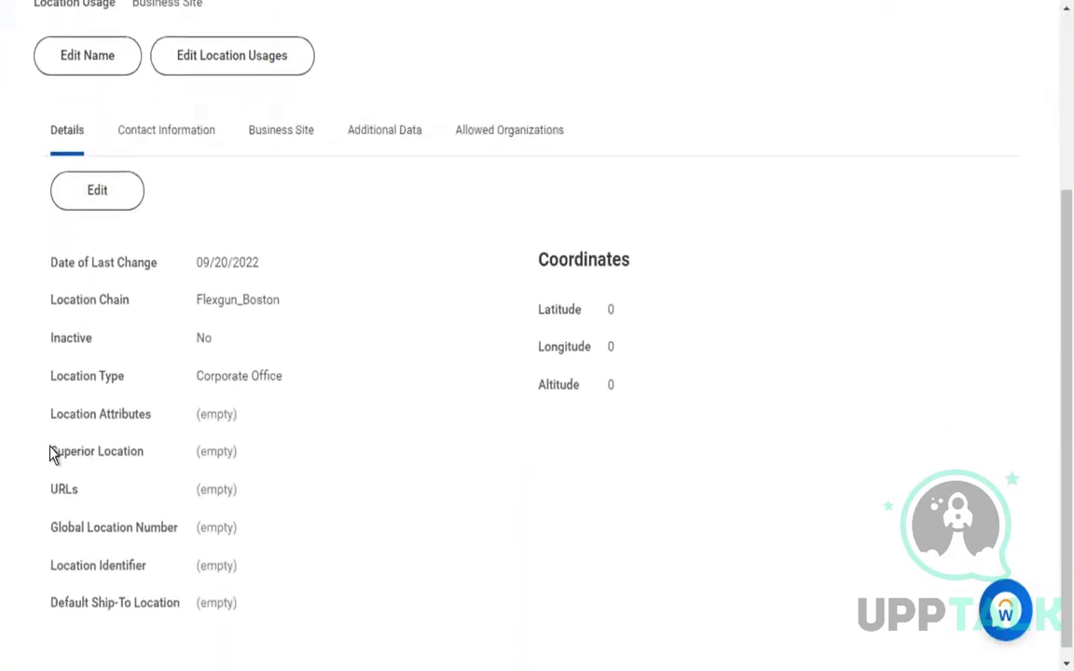
drag(62, 456, 154, 460)
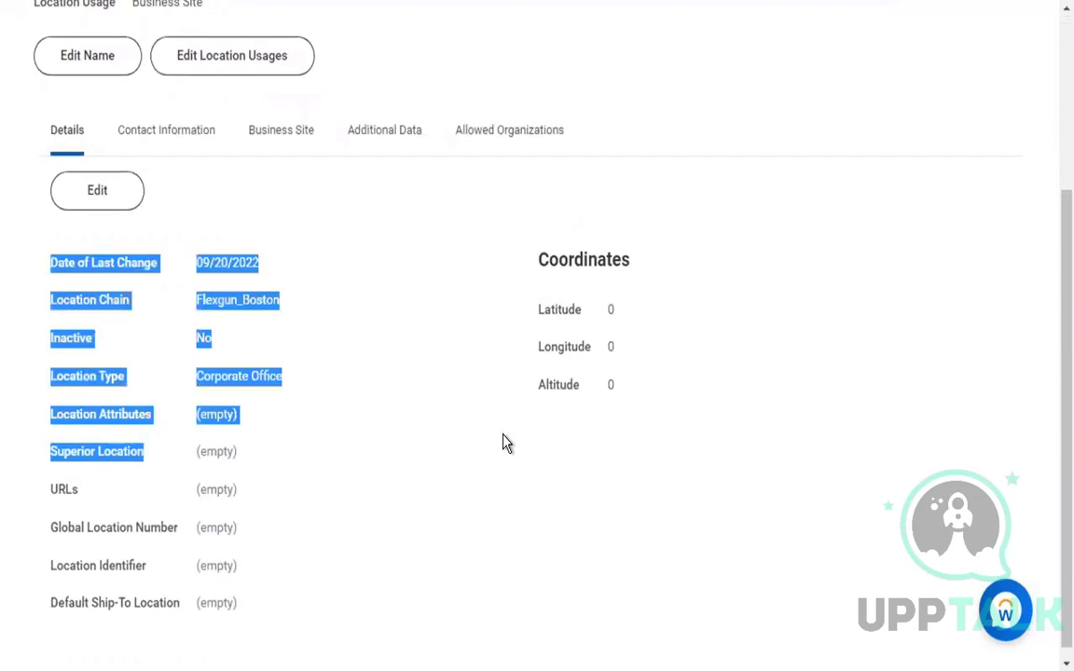
click(503, 444)
scroll(504, 444, up, 4)
click(319, 123)
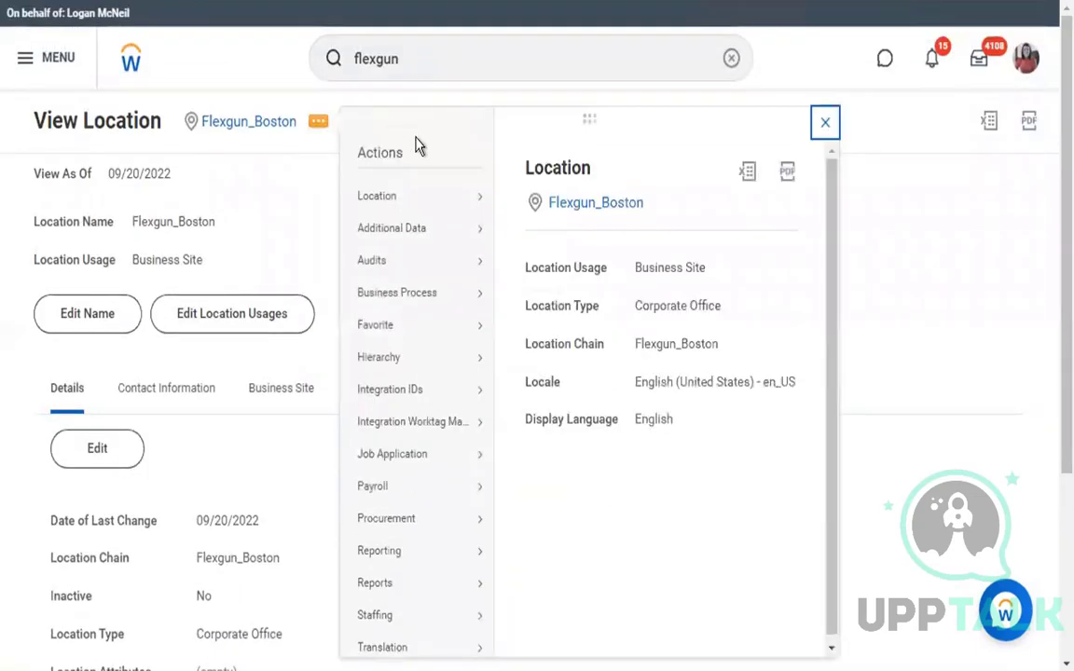
mouse_move(446, 209)
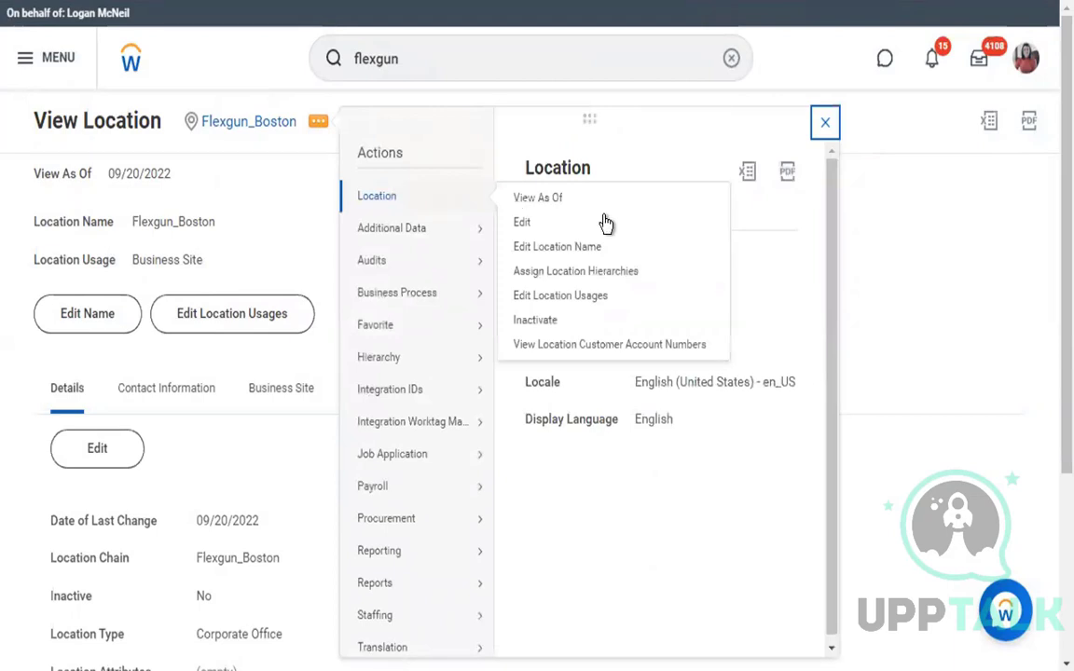
Start Assign Location Hierarchies using reorganization CF_Batch_09_2022 (09/01/2022)
click(576, 271)
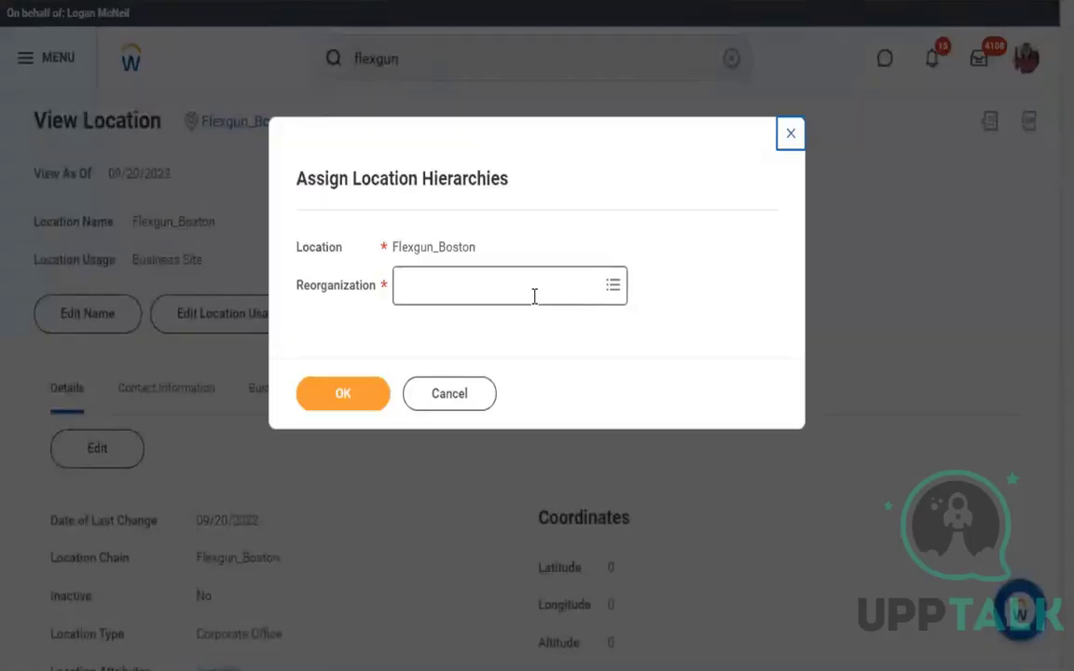
click(534, 297)
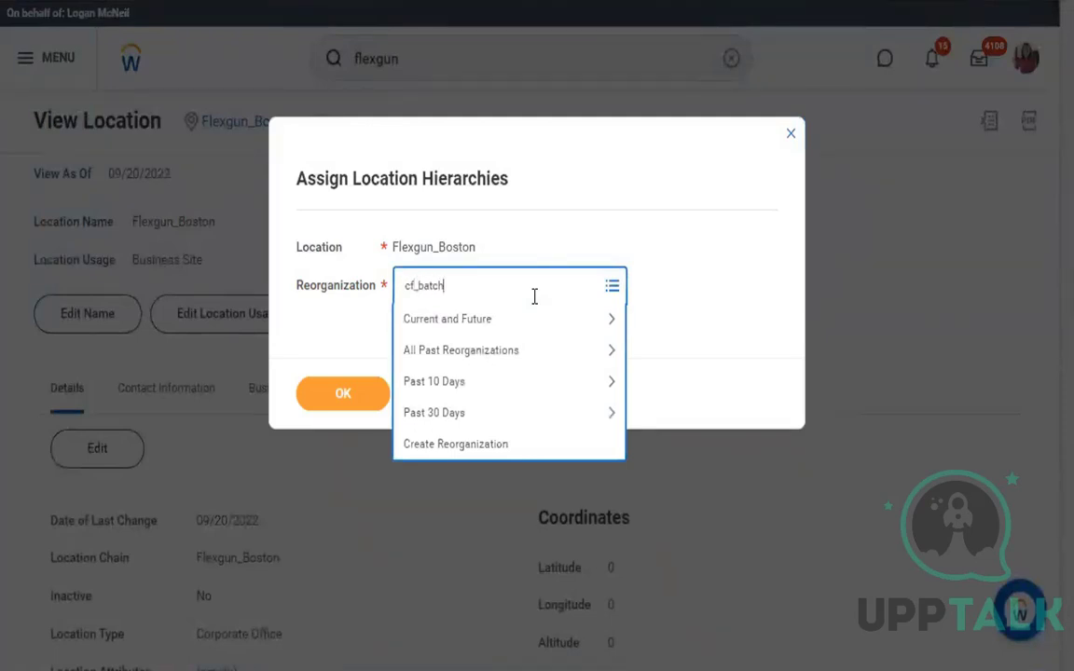
key(Return)
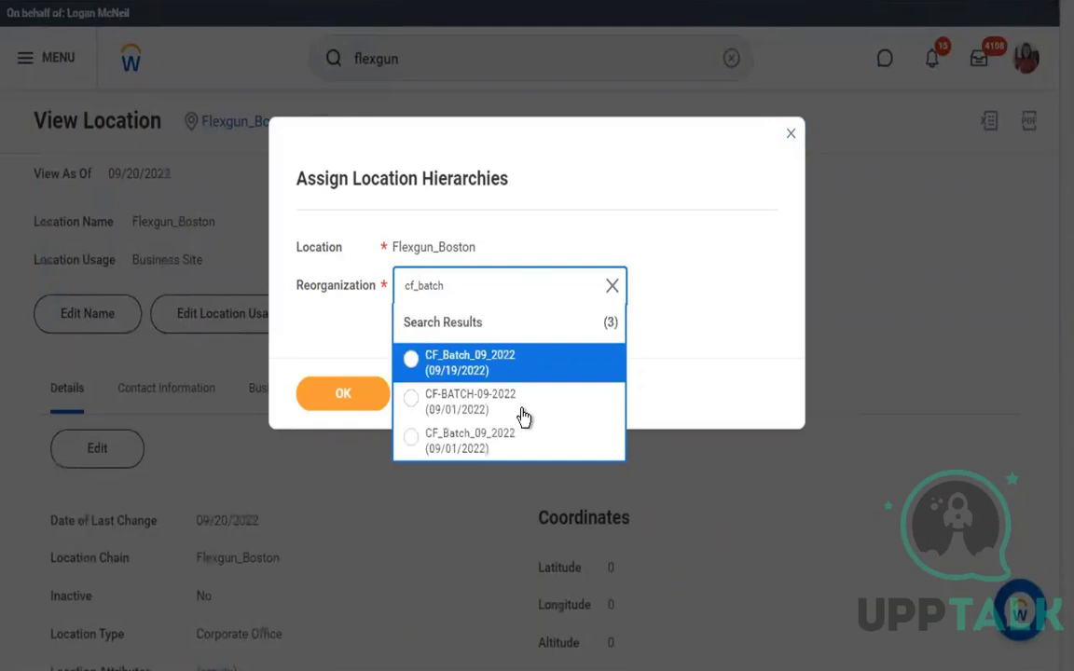
click(516, 452)
click(344, 403)
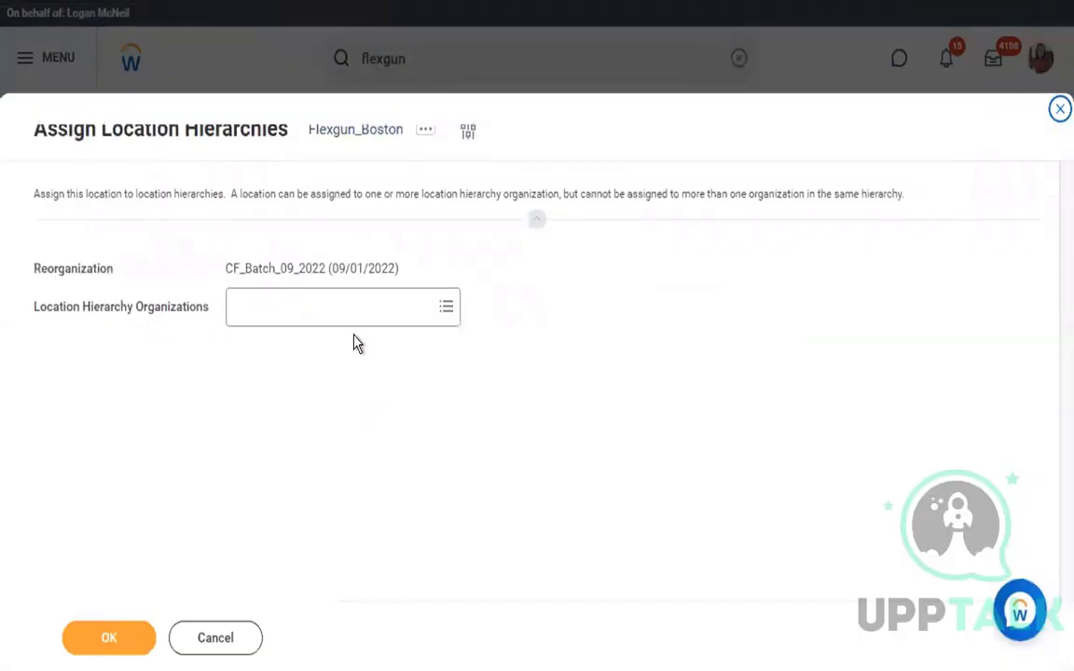
Assign the America hierarchy to Flexgun_Boston, submit, and open America
click(393, 310)
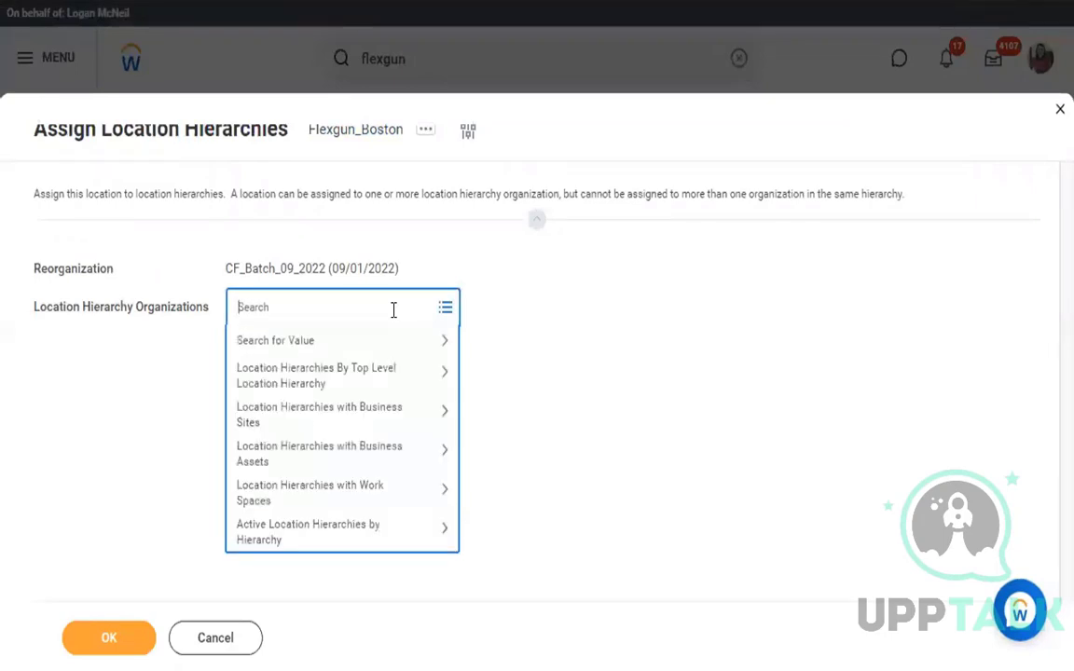
text(america)
key(Return)
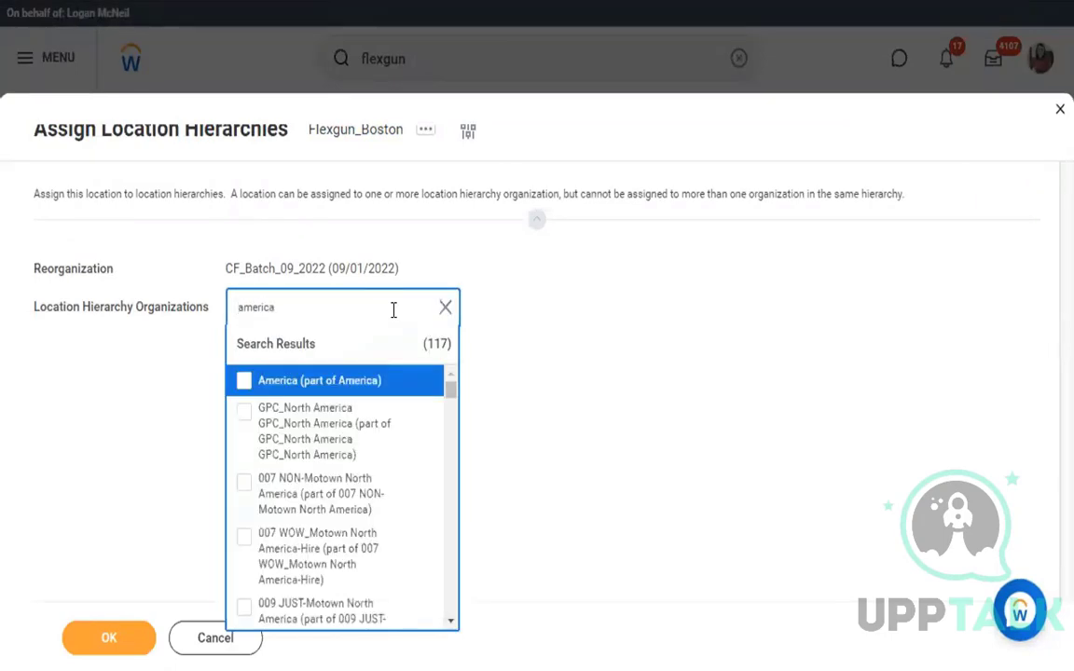
click(243, 384)
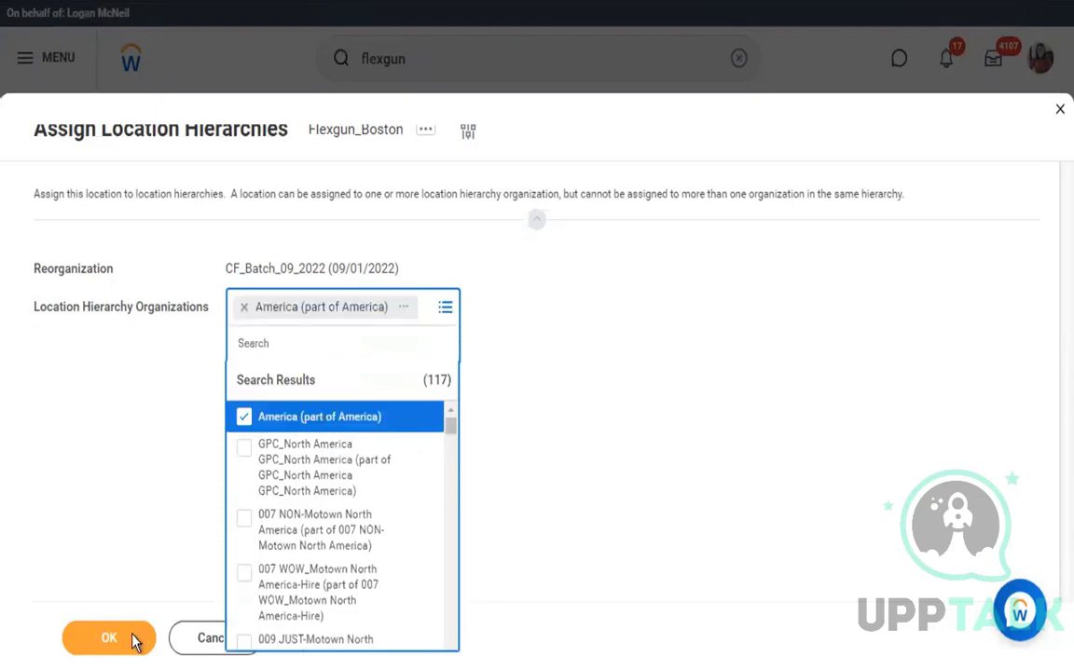
click(122, 645)
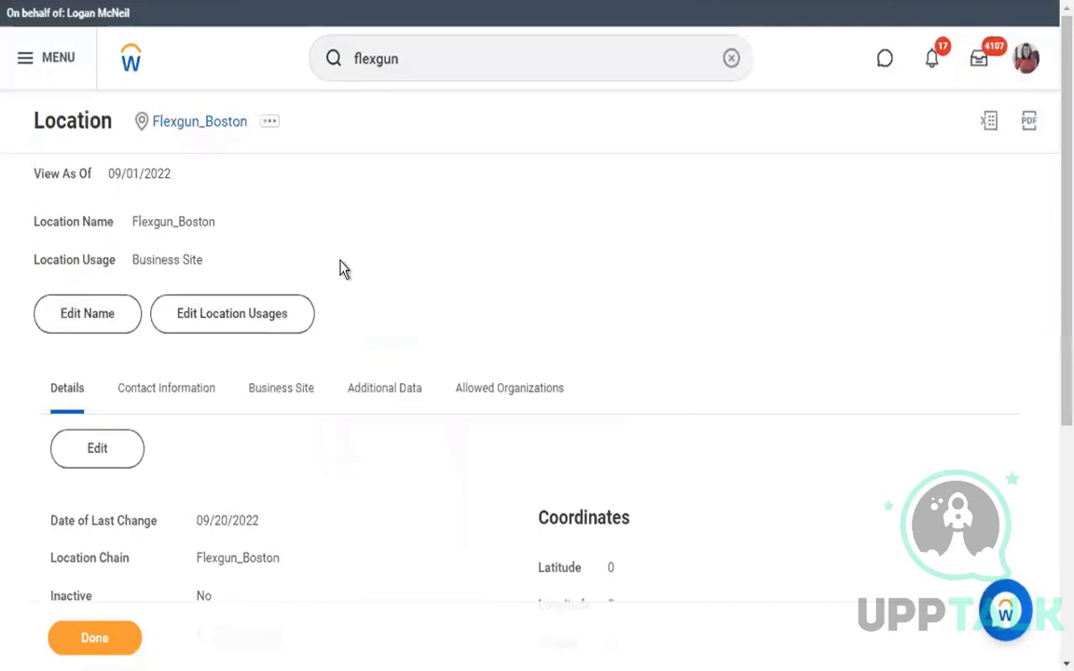
scroll(401, 501, down, 5)
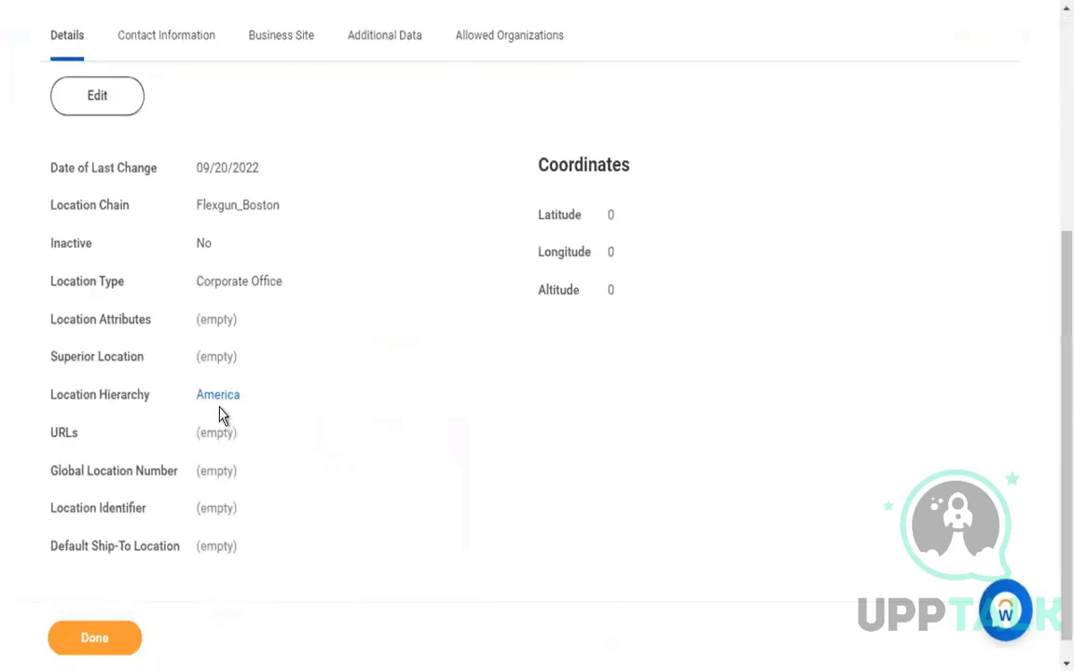
click(218, 399)
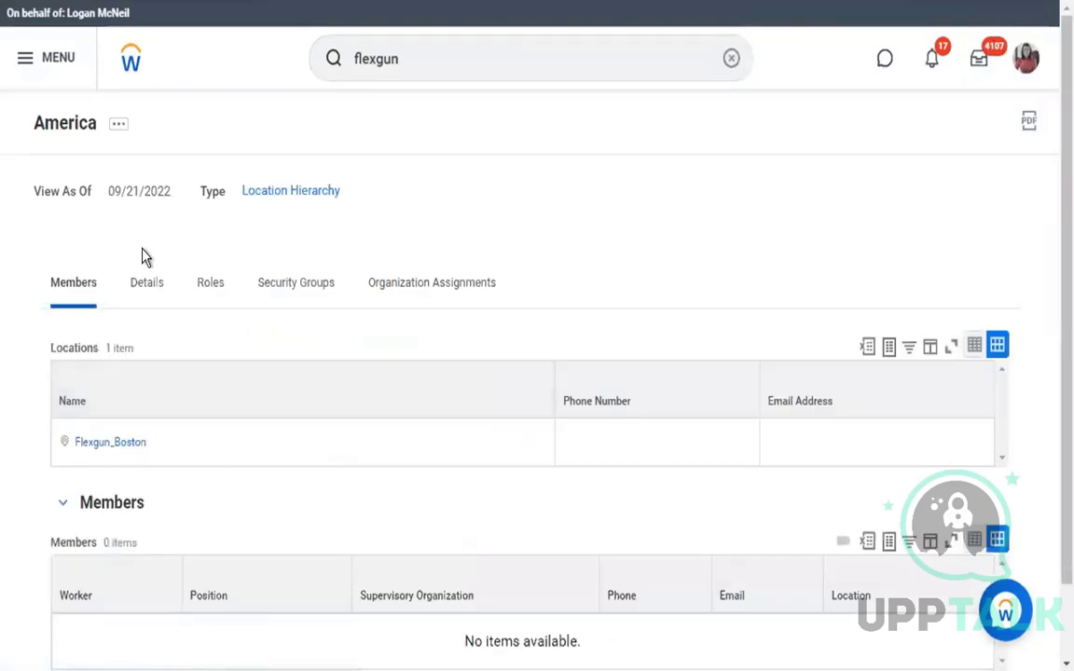
From America's related actions, choose Organization > Edit Name / Code
click(120, 128)
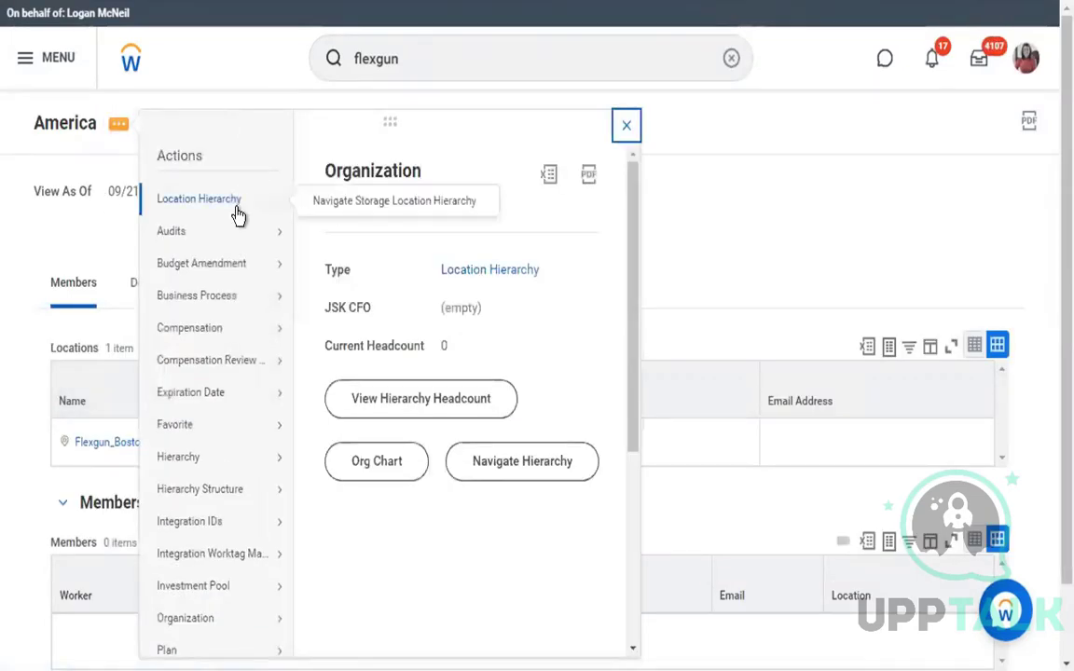
mouse_move(257, 266)
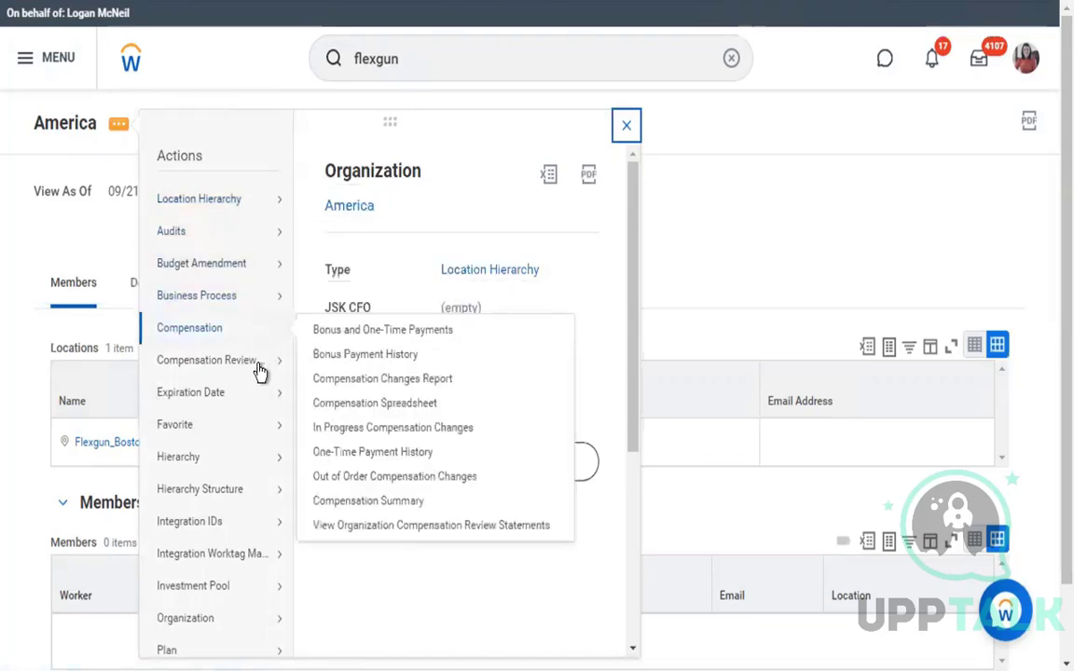
mouse_move(262, 462)
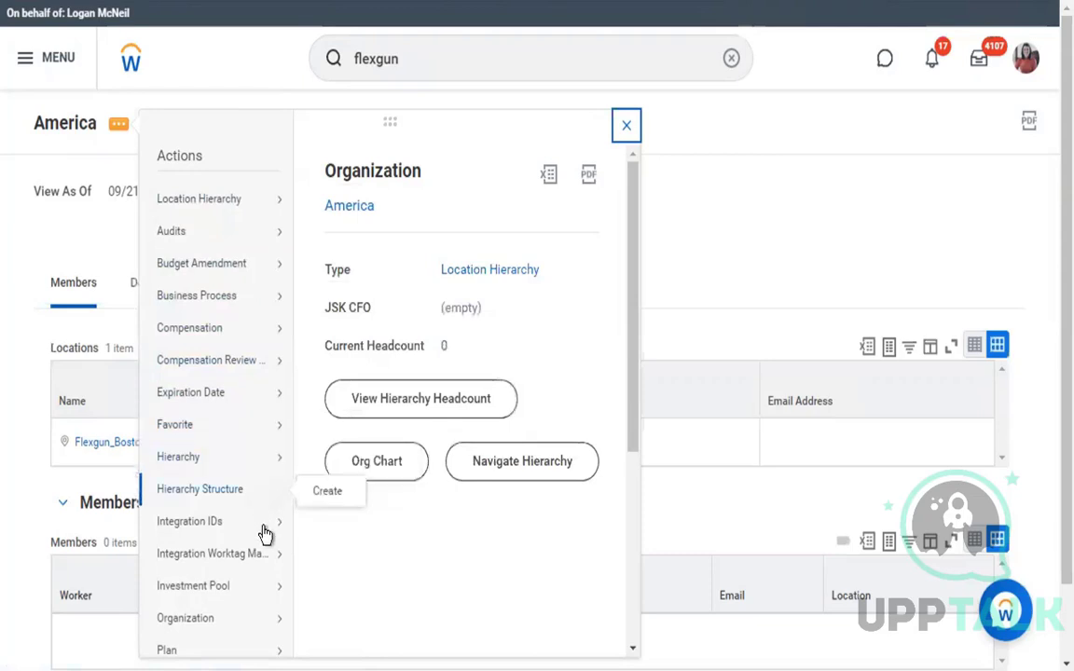
mouse_move(264, 534)
mouse_move(262, 591)
scroll(262, 591, down, 1)
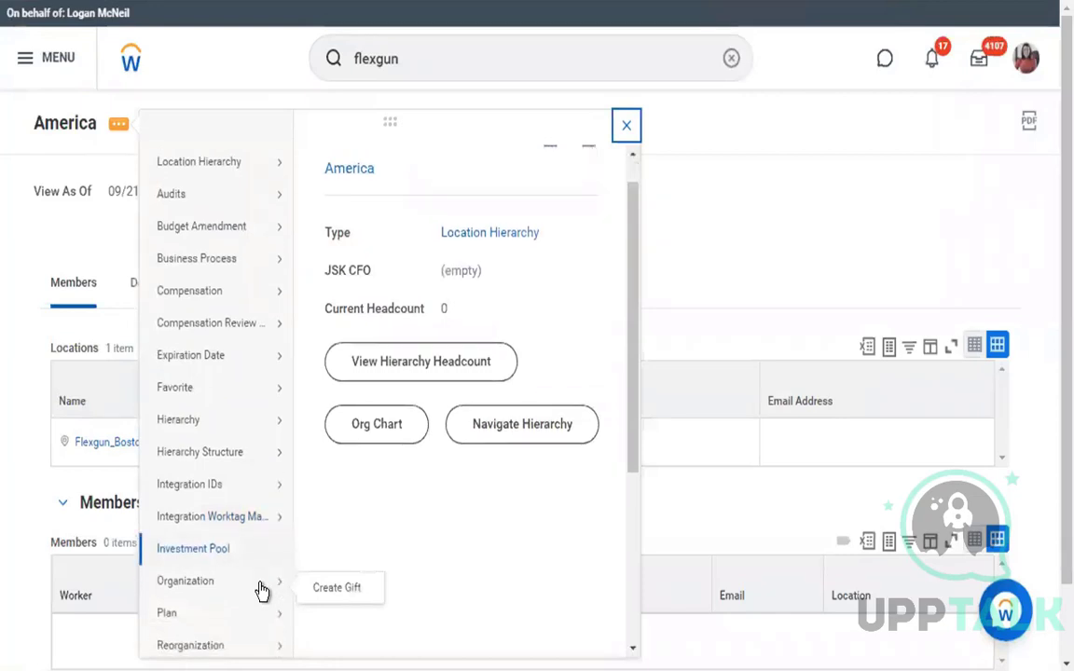
scroll(262, 591, down, 1)
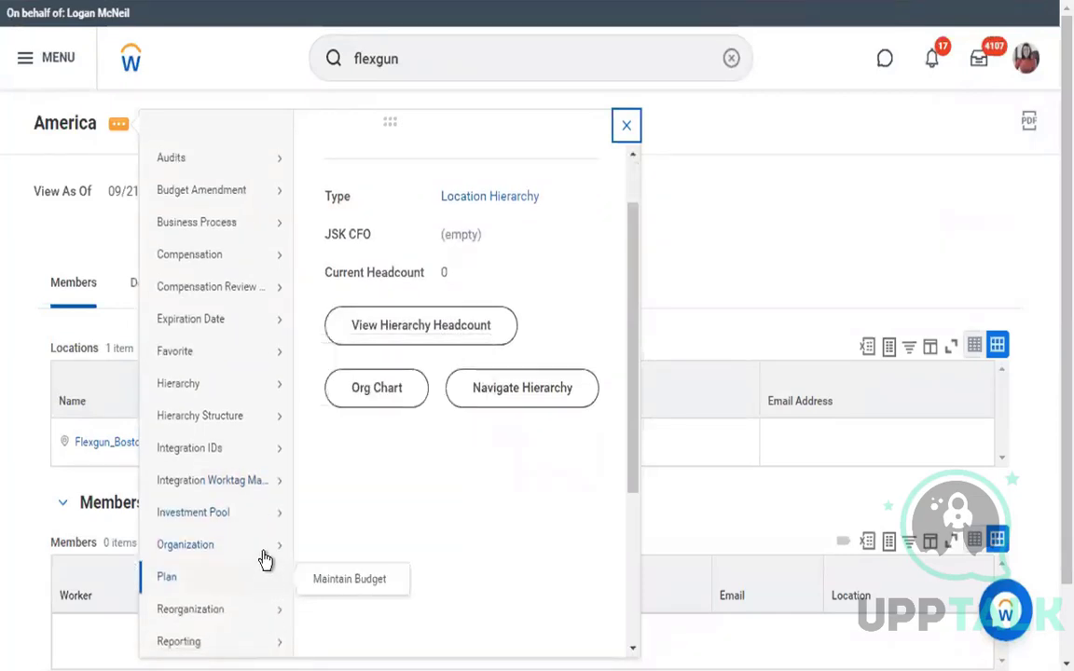
mouse_move(265, 558)
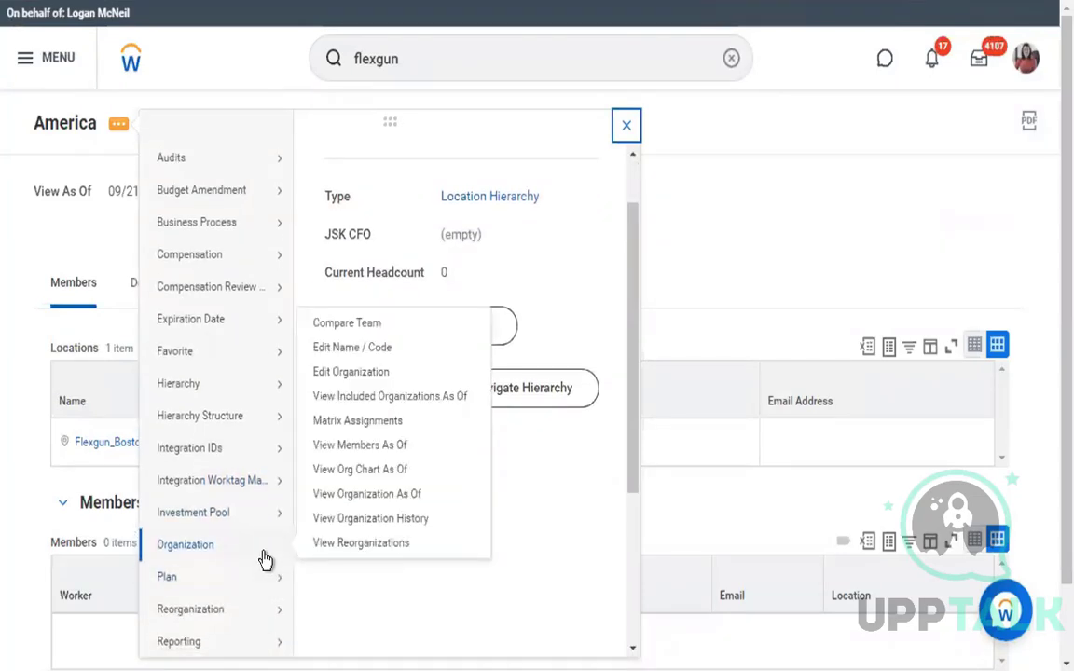
click(367, 349)
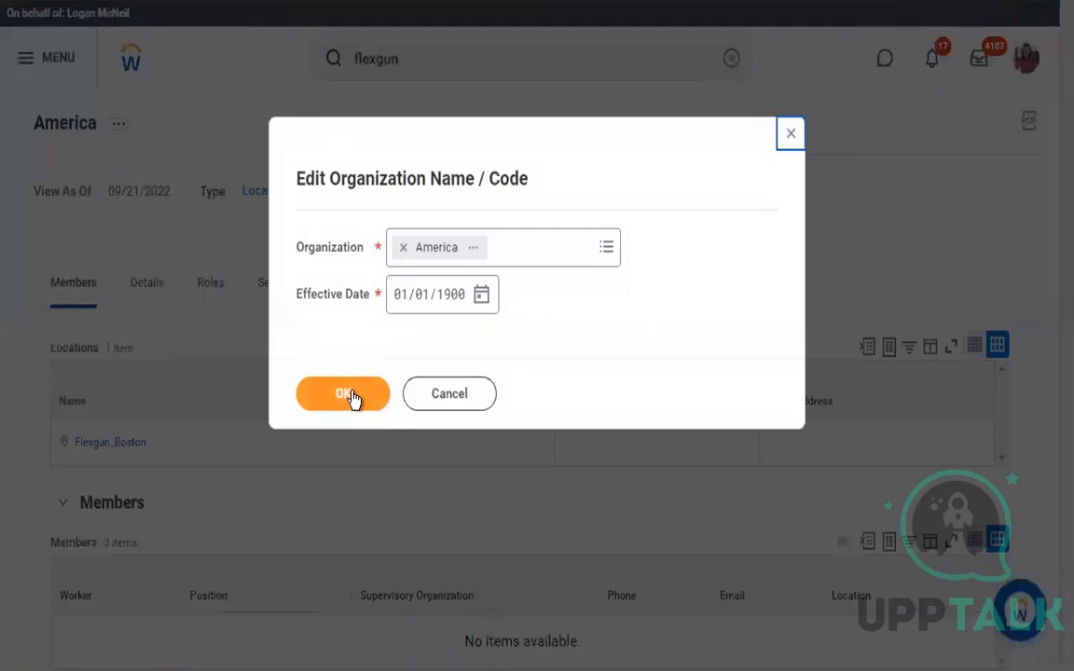
Prefix the name with 'Flexgun_' to make it Flexgun_America and save
click(347, 396)
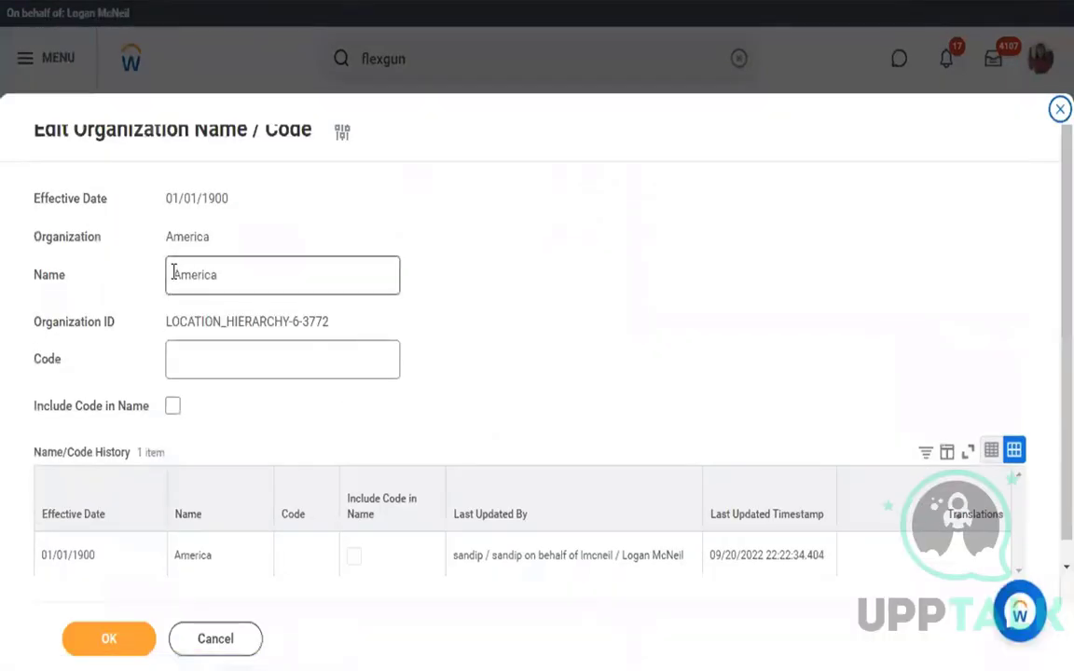
click(174, 273)
text(Flexgun_America)
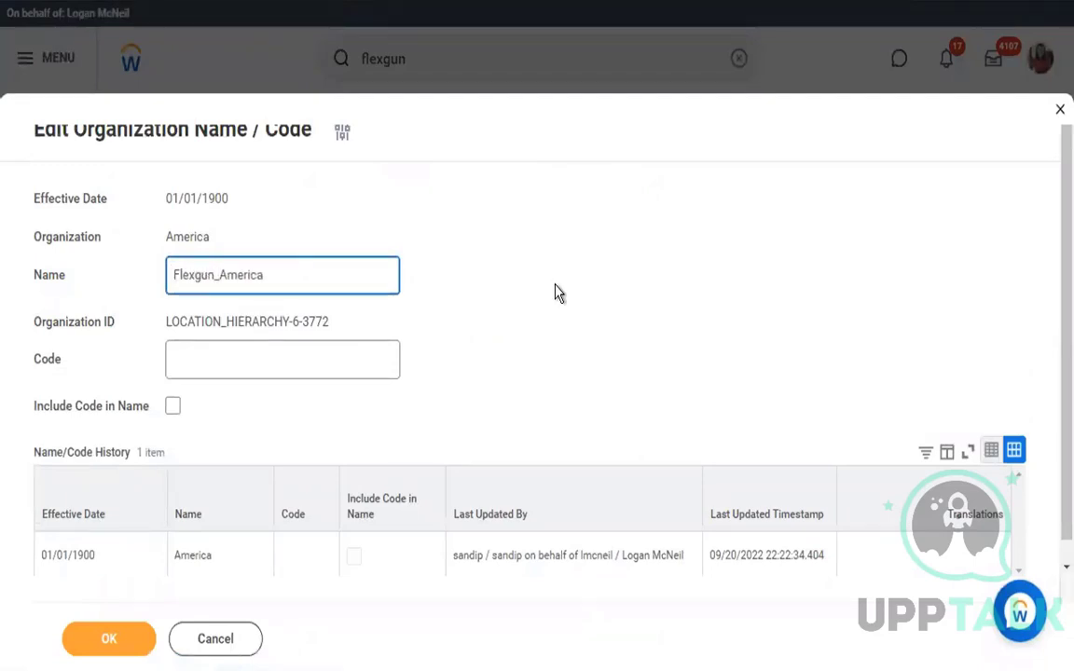
click(102, 639)
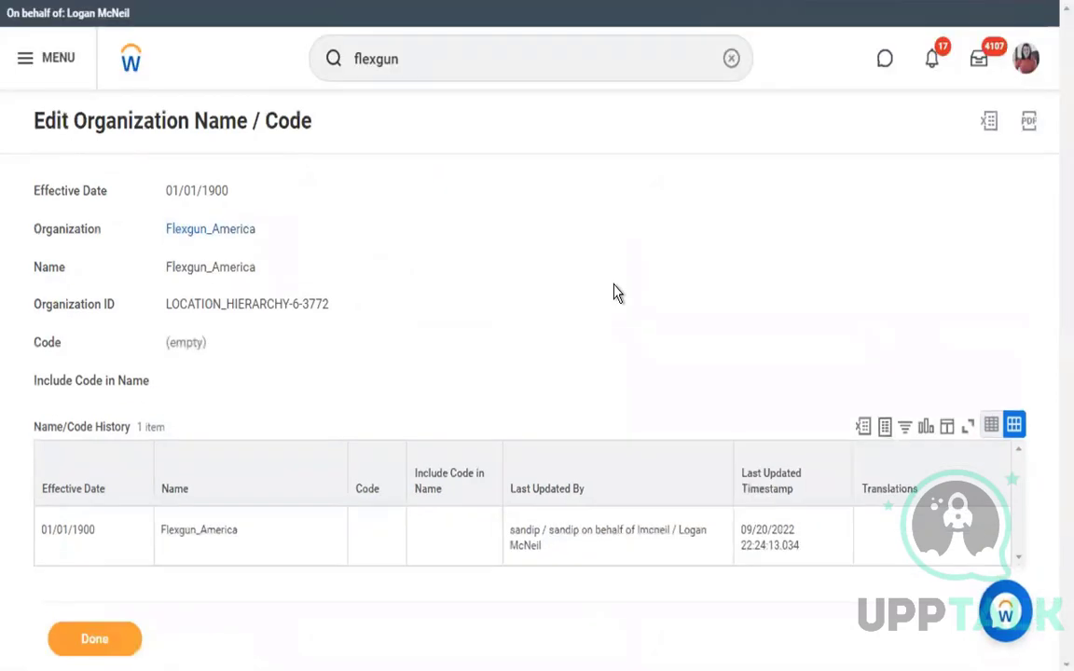
click(93, 638)
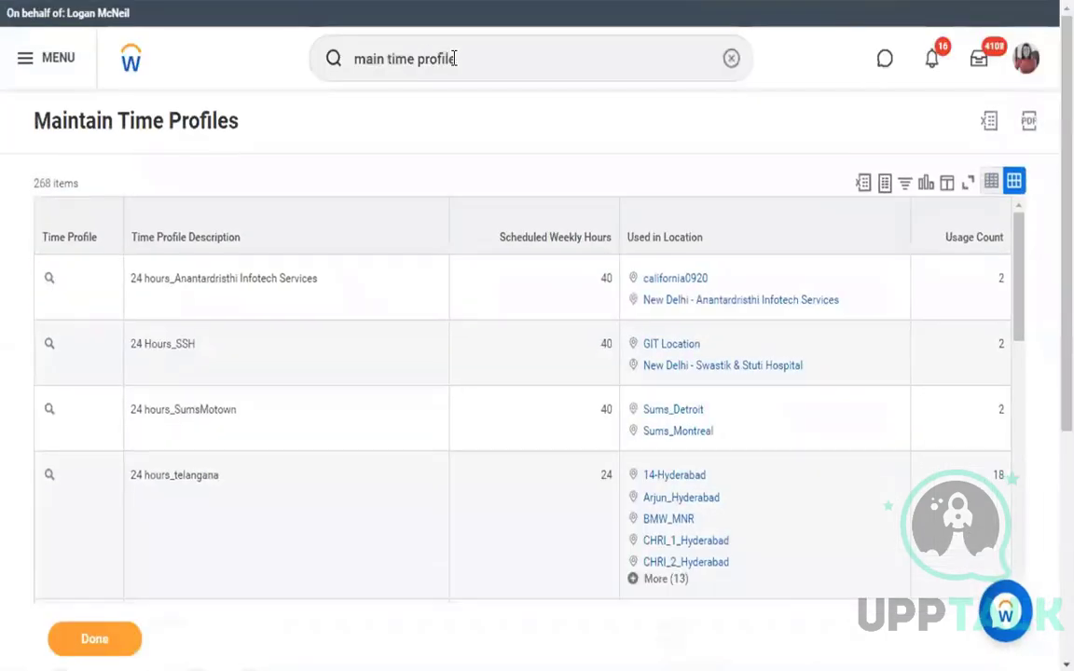
Search 'flex cal', open Flexgun_California, and bring up its Location actions
click(454, 59)
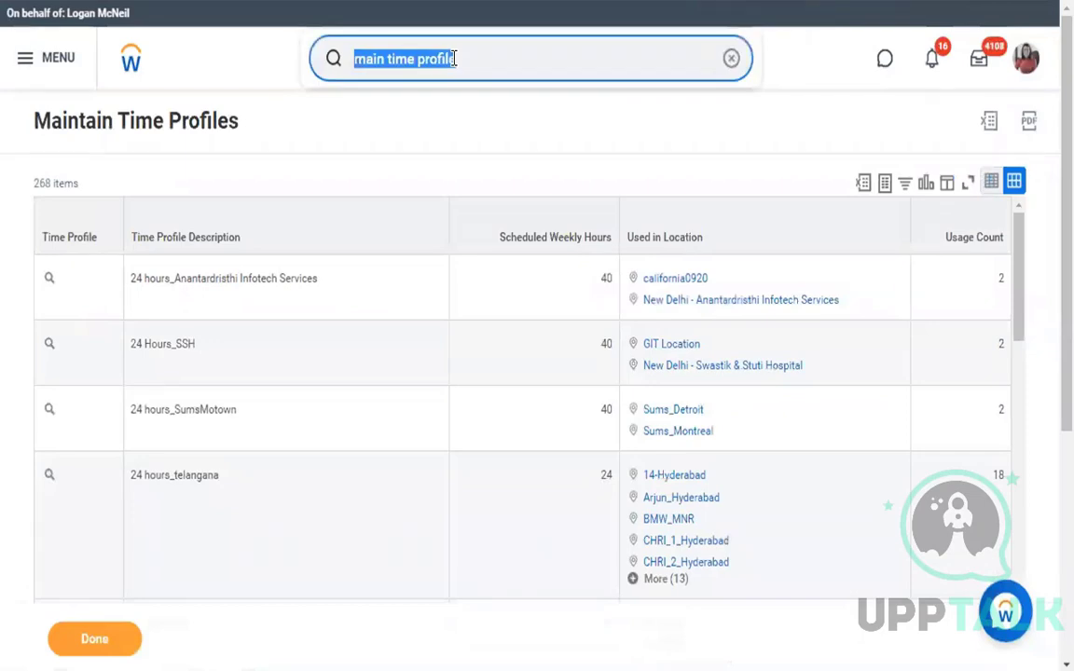
text(flex cal)
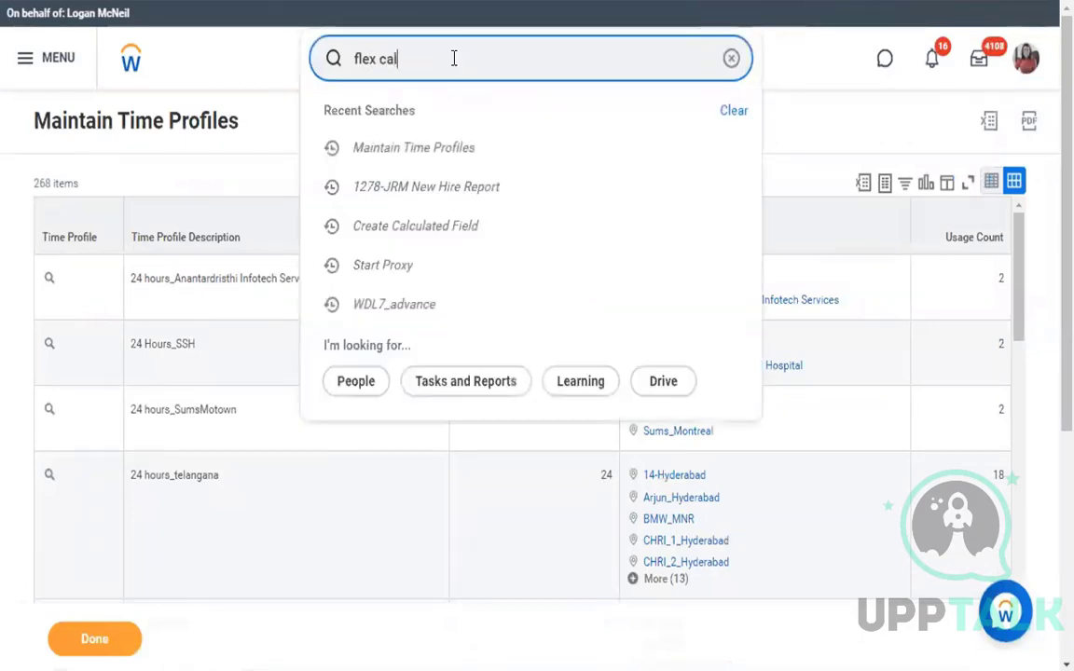
click(457, 189)
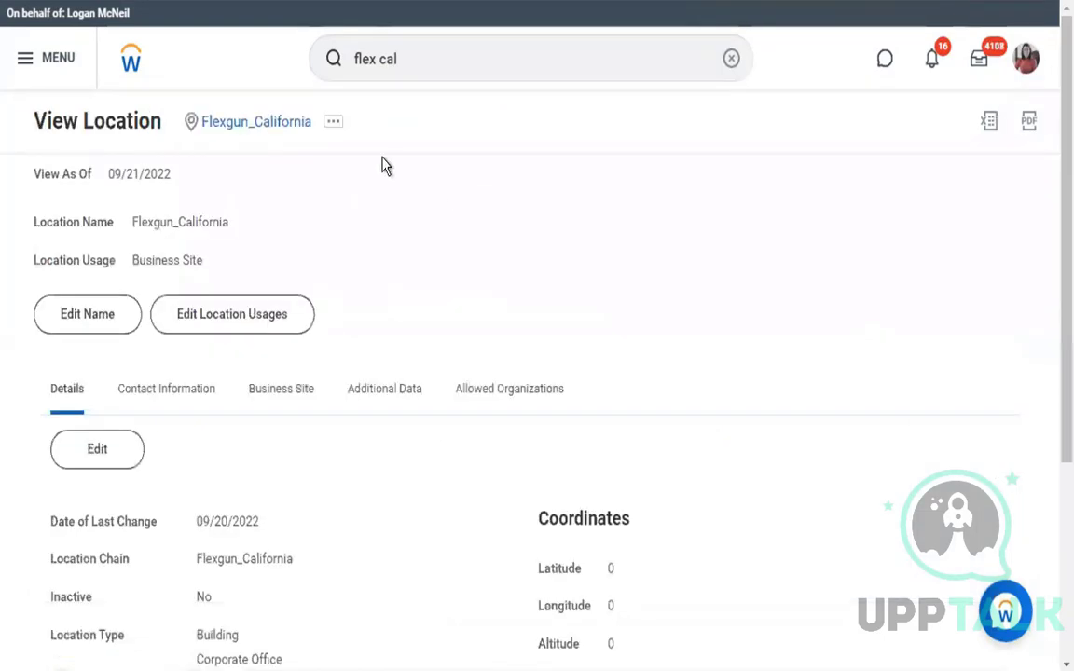
click(333, 124)
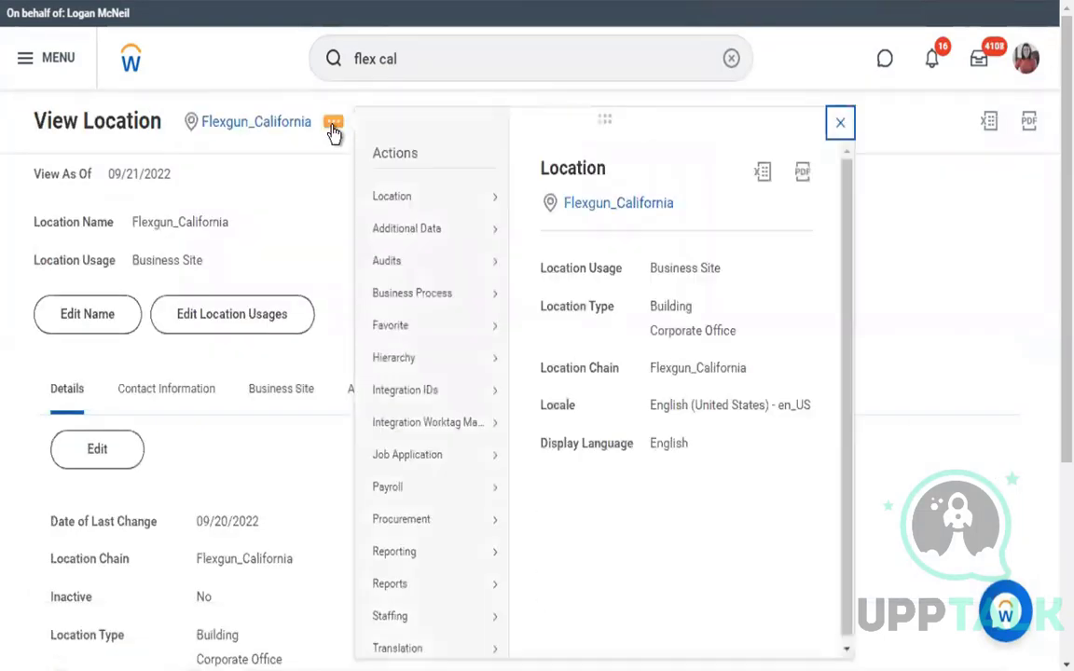
mouse_move(450, 211)
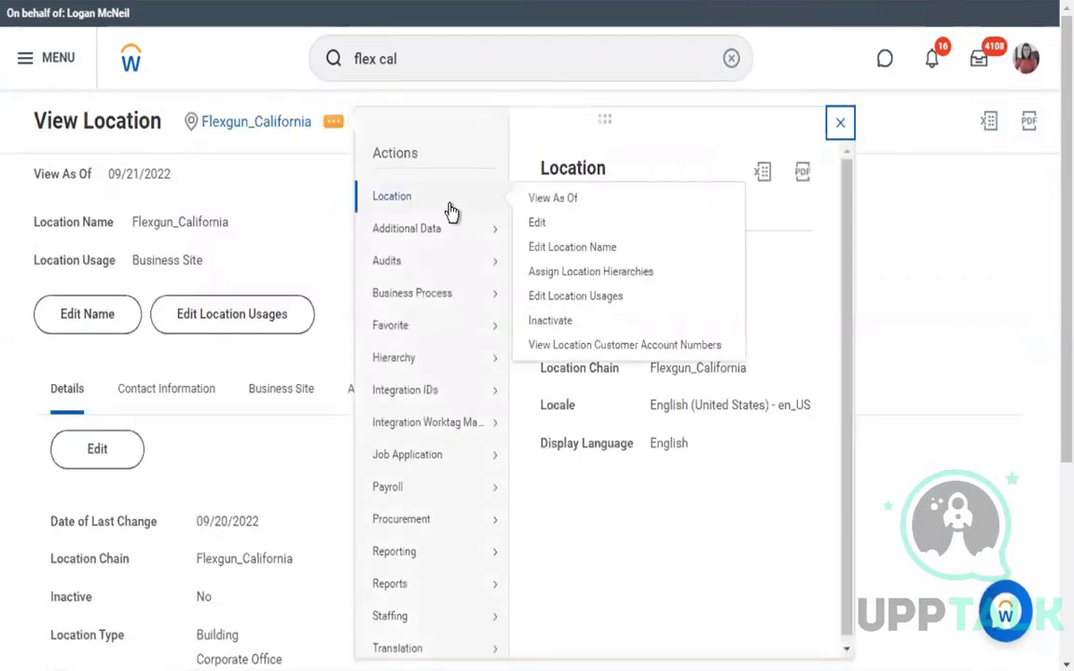
Start Assign Location Hierarchies with reorganization CF_Batch_09_2022 for Flexgun_California
click(596, 280)
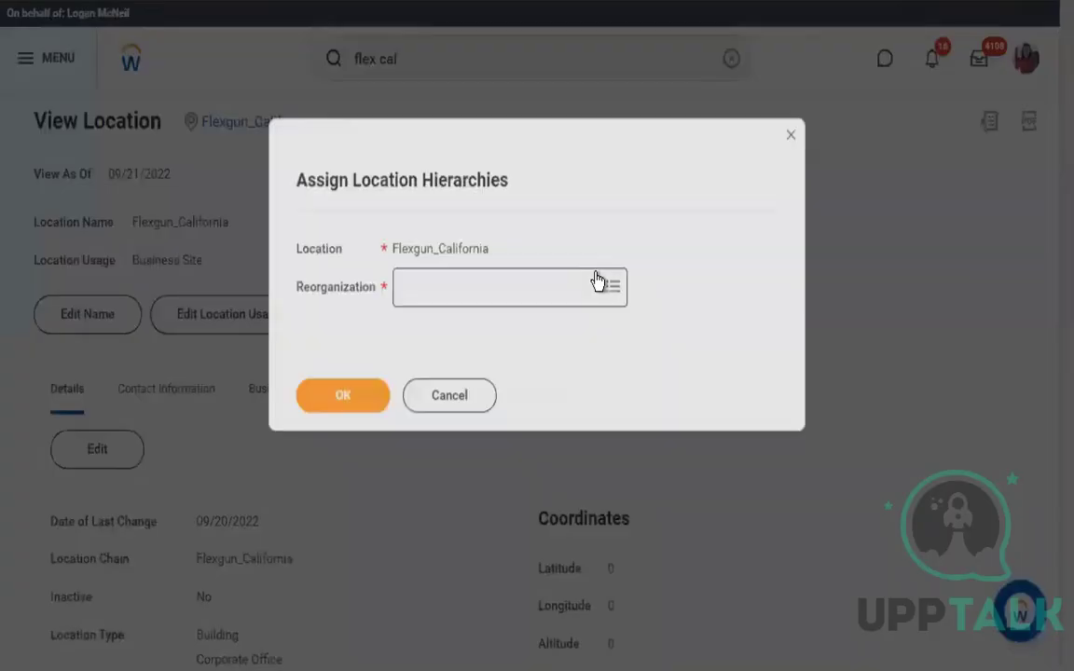
click(500, 293)
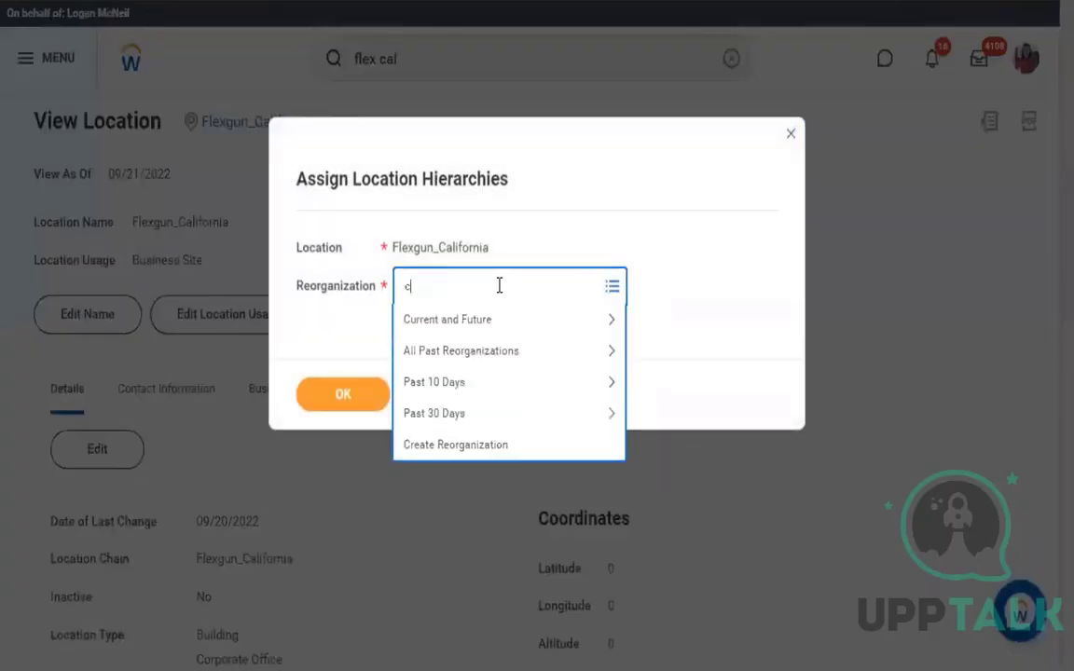
key(Return)
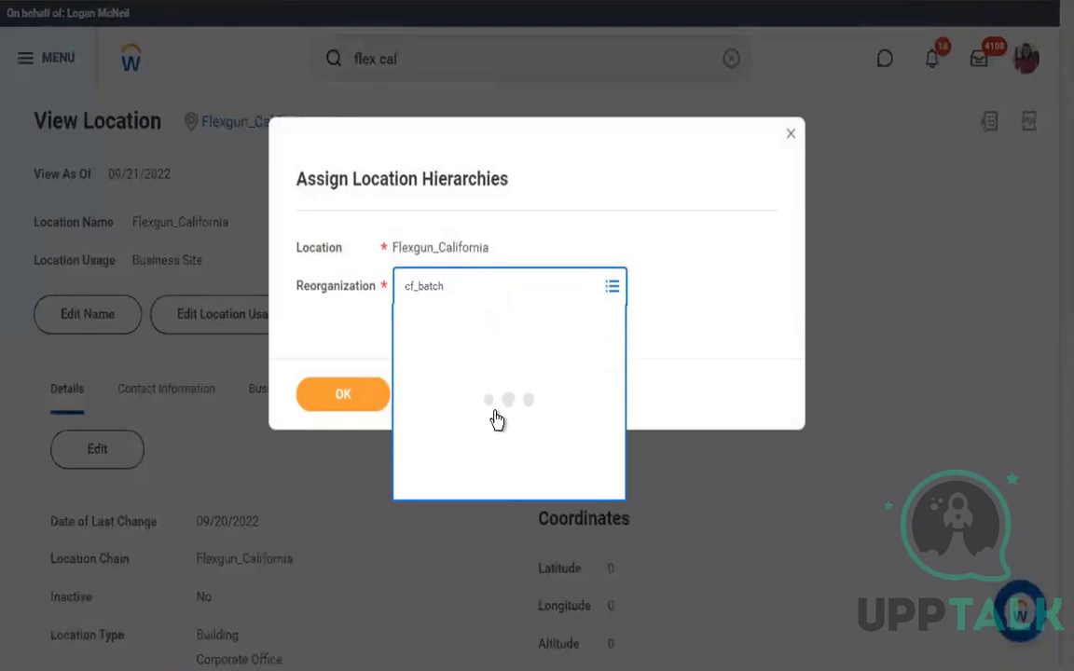
click(500, 448)
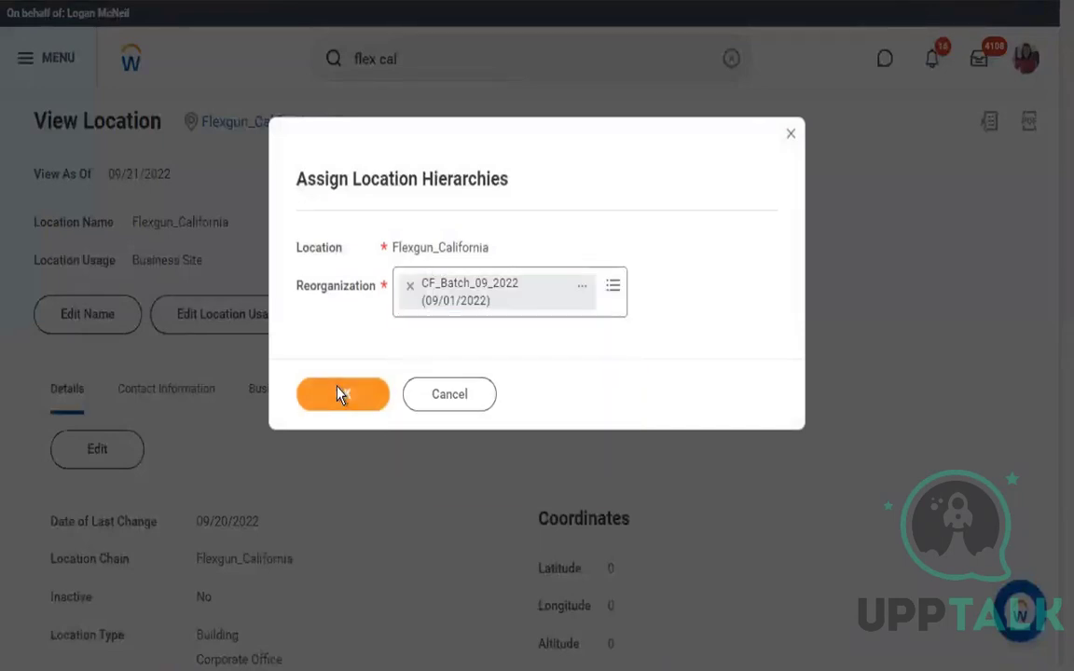
click(339, 394)
Add Flexgun_America as the location hierarchy and submit the assignment
click(389, 305)
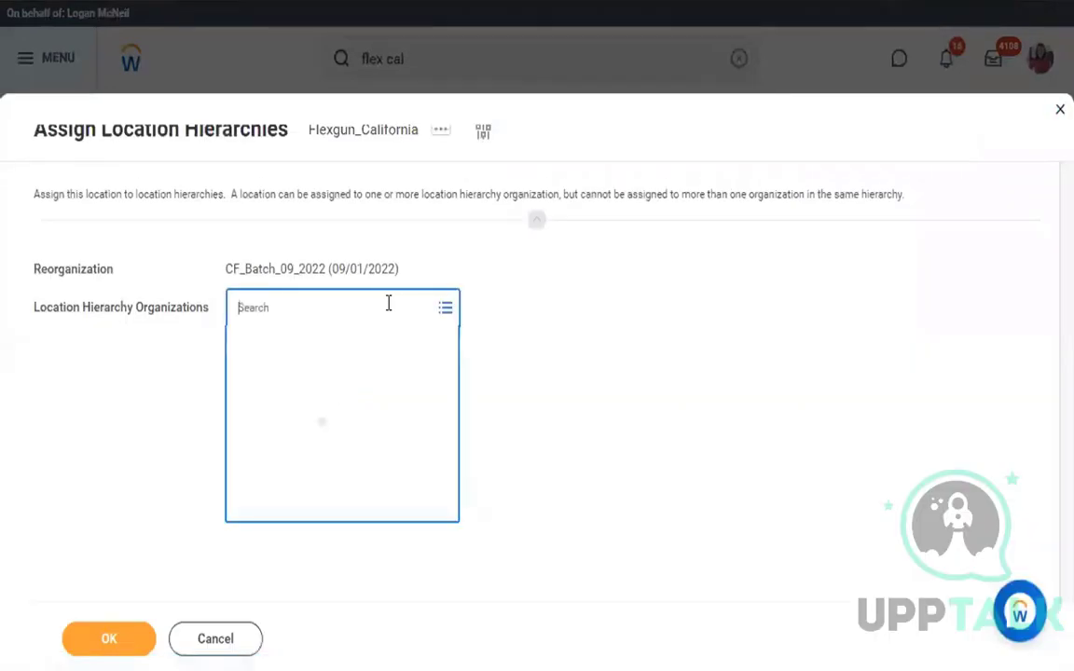
text(flex)
key(Return)
click(153, 431)
click(110, 638)
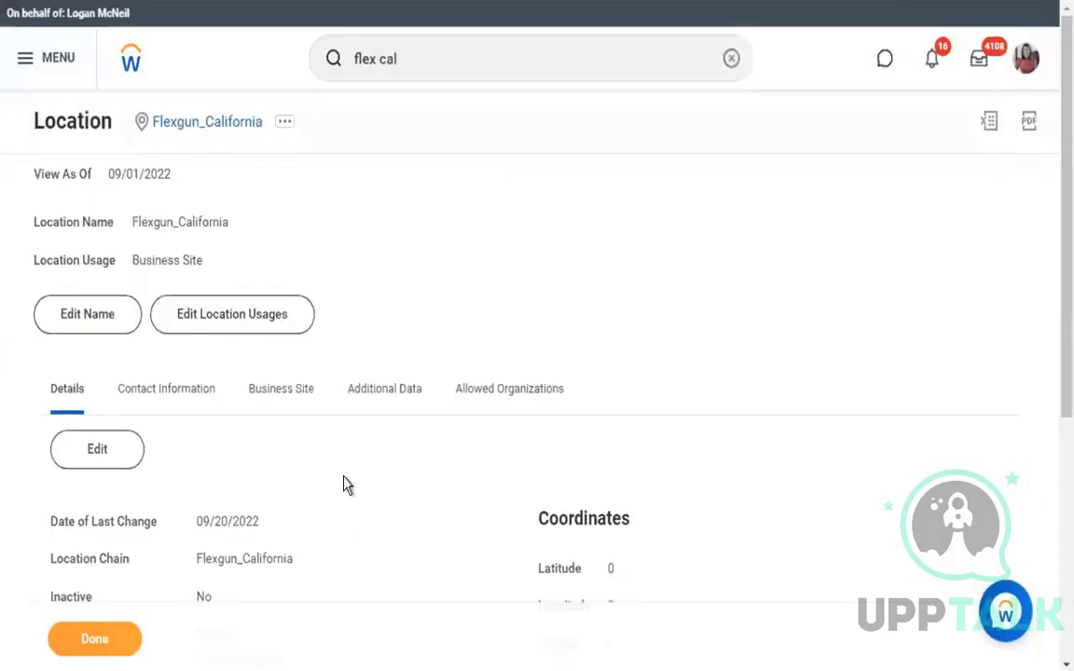
scroll(343, 484, down, 5)
Open Flexgun_America and view its org chart from related actions
click(253, 378)
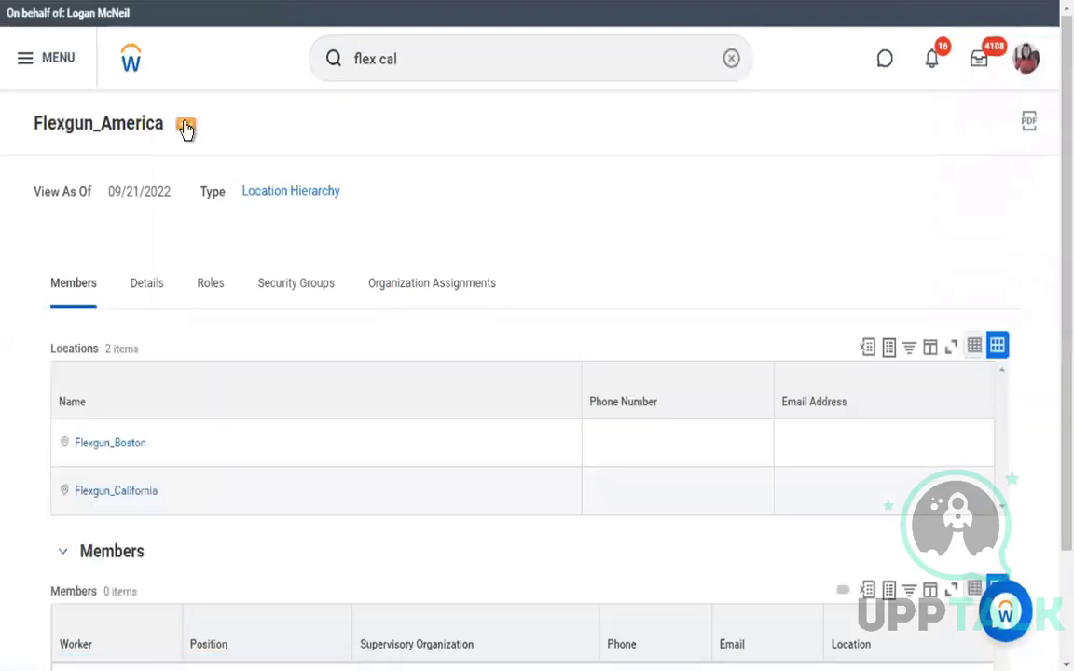
click(184, 127)
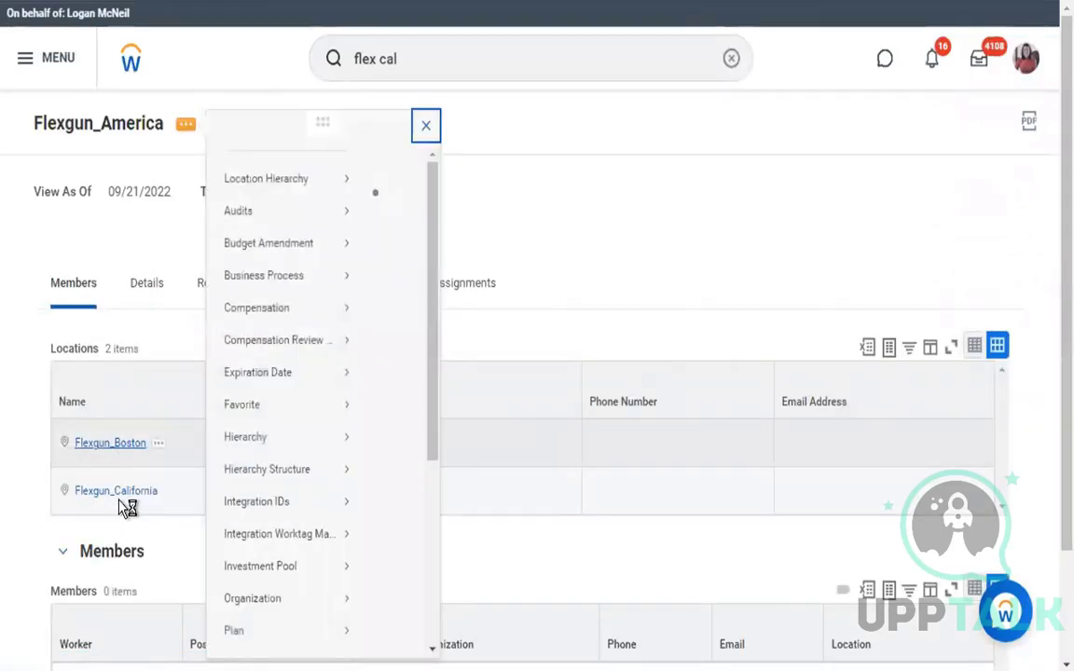
click(474, 473)
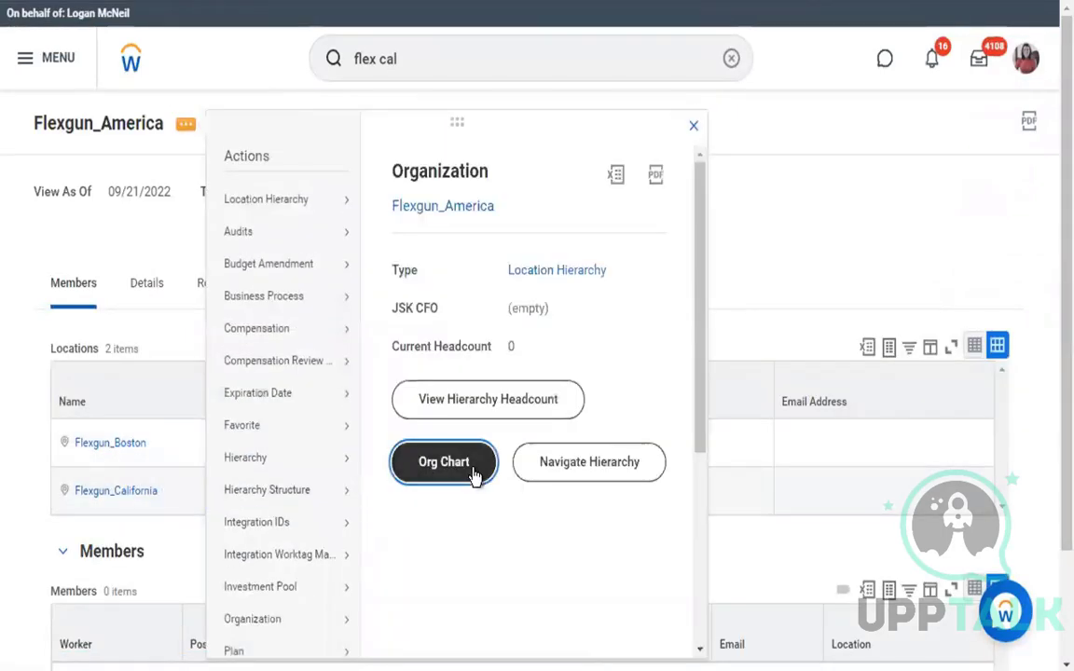
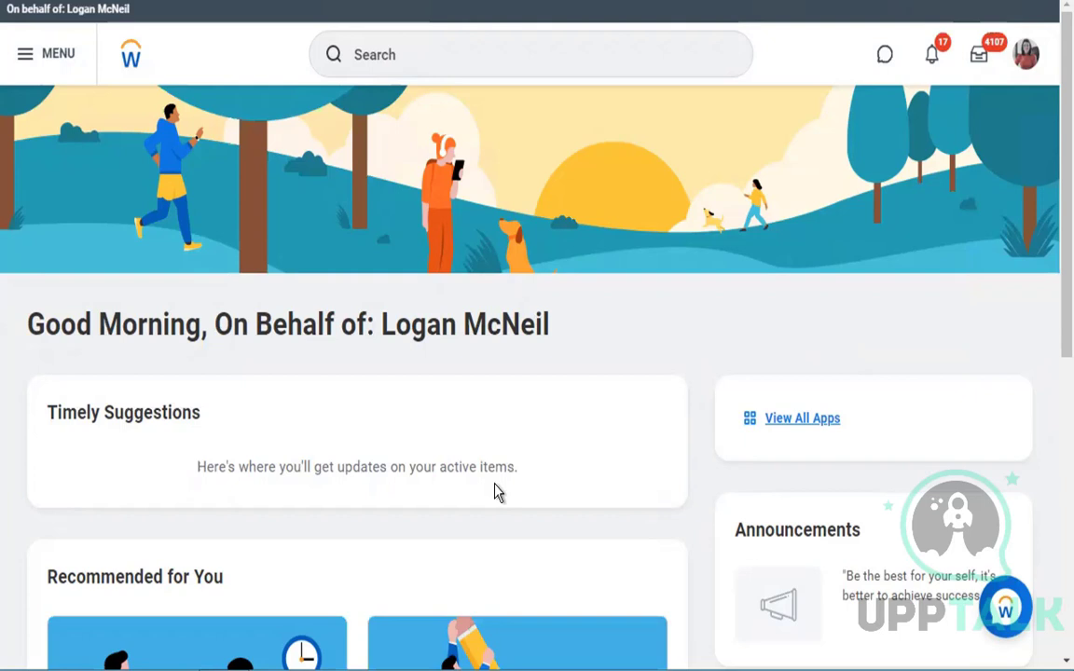
Switch from the Workday org chart to a new Chrome tab on Google's start page
mouse_move(494, 666)
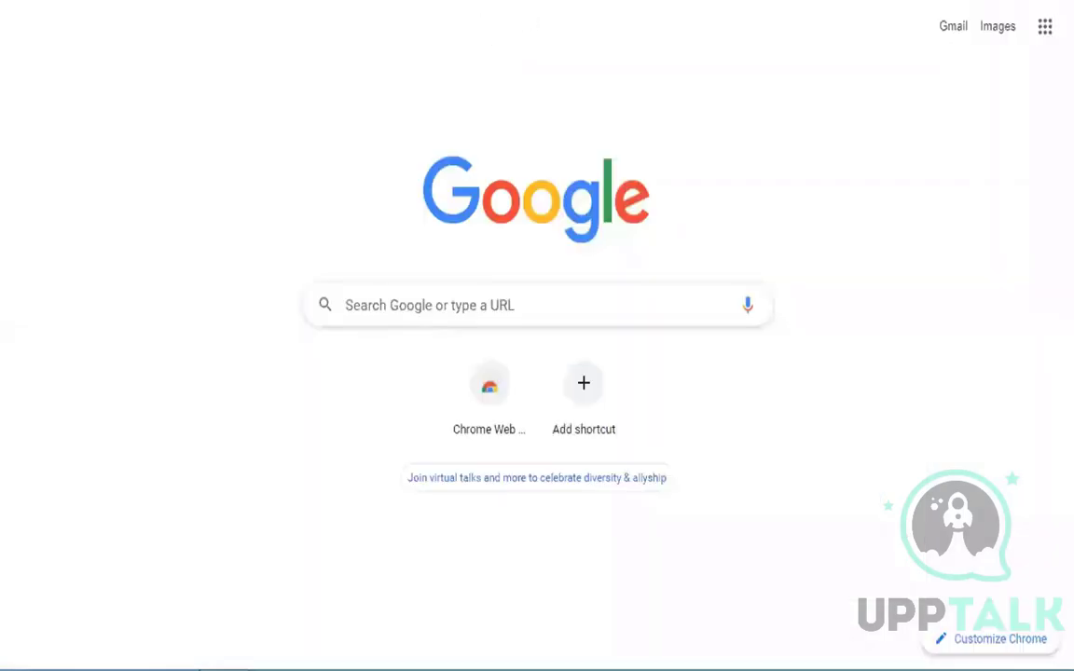
Search Google for 'emea', expand 'What are EMEA countries?' and highlight the region names
text(emea)
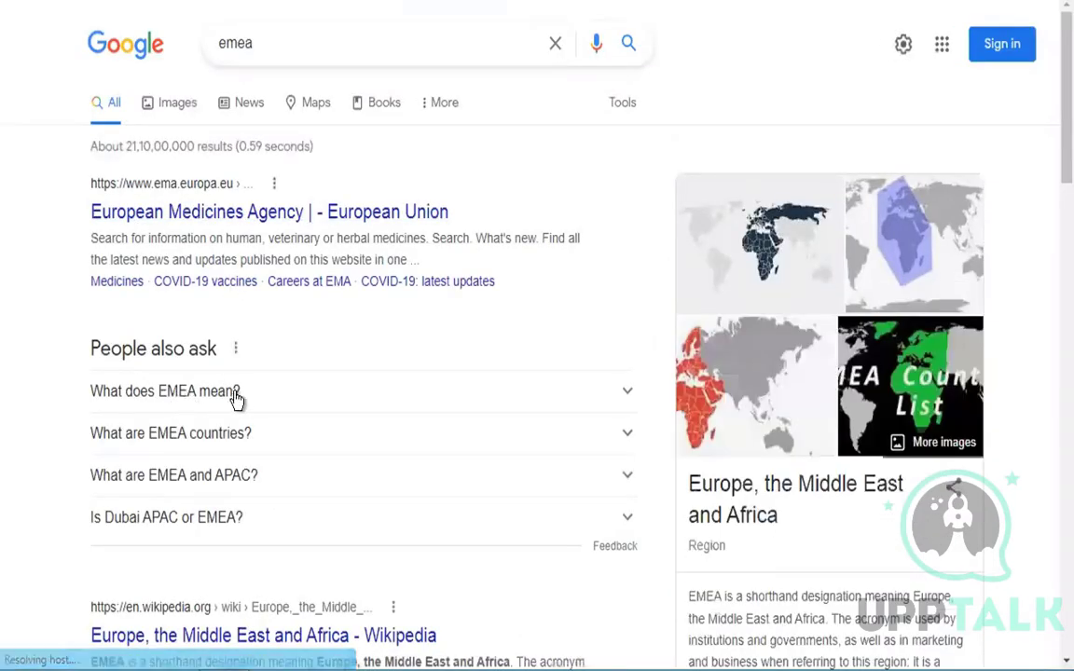
click(237, 435)
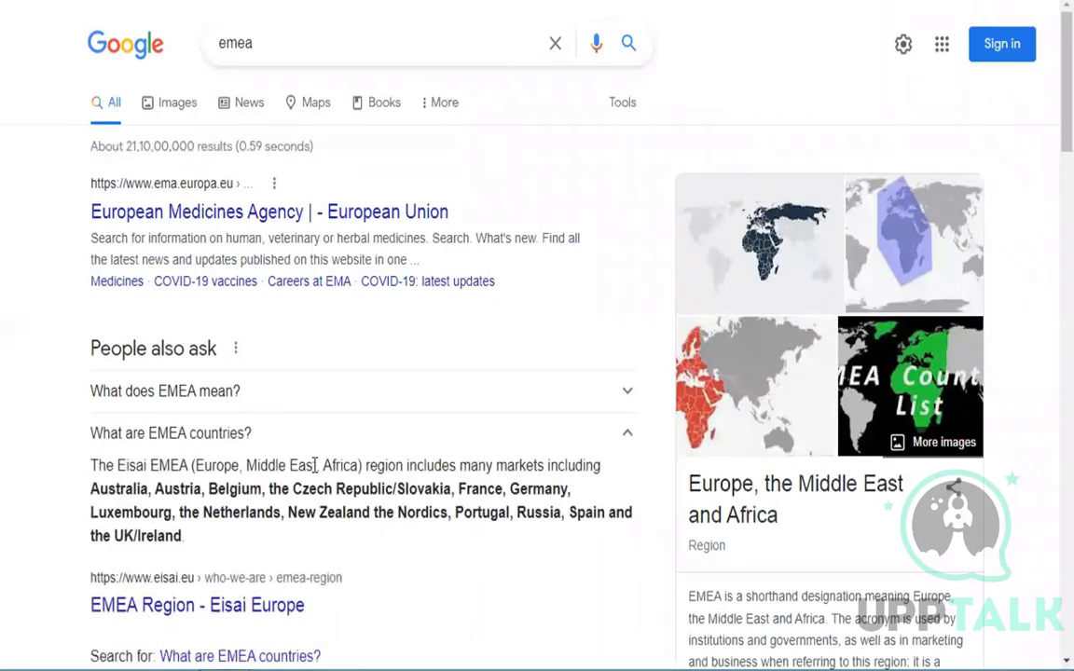
drag(198, 468, 306, 466)
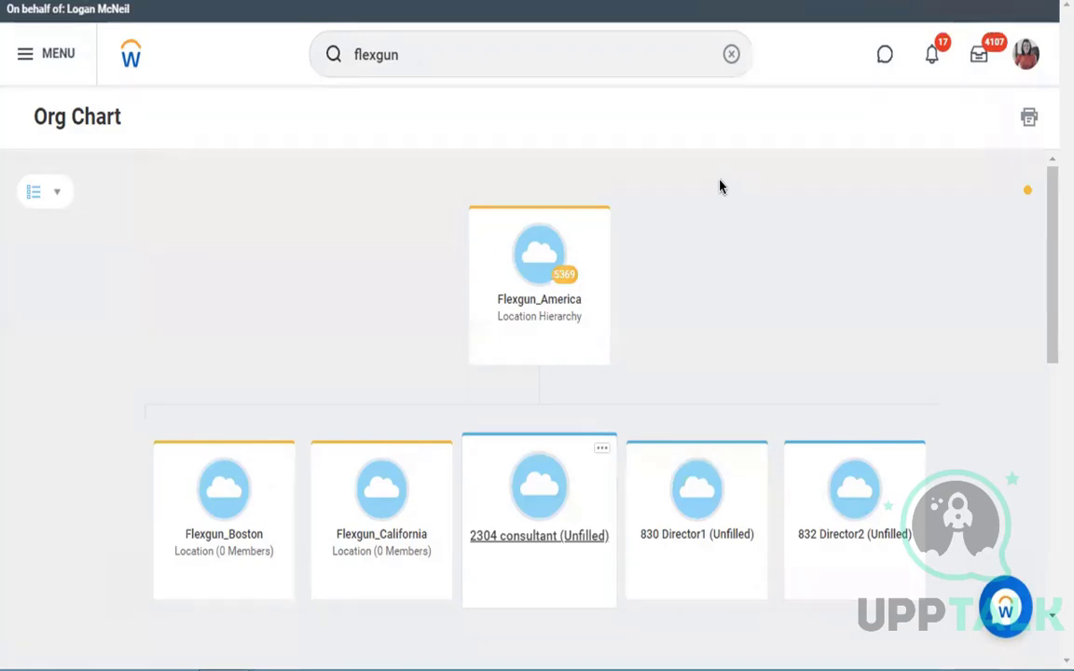
Replace 'flexgun' in Workday search with 'yellowbrick', then change the query to 'create'
click(448, 50)
double_click(446, 54)
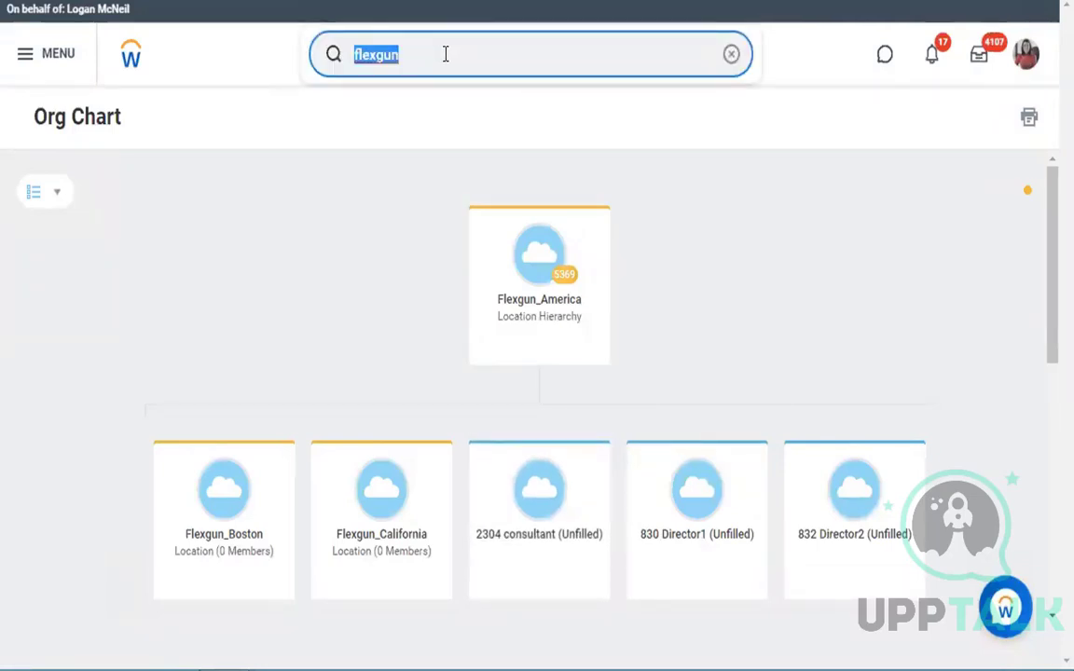
text(yellobrick)
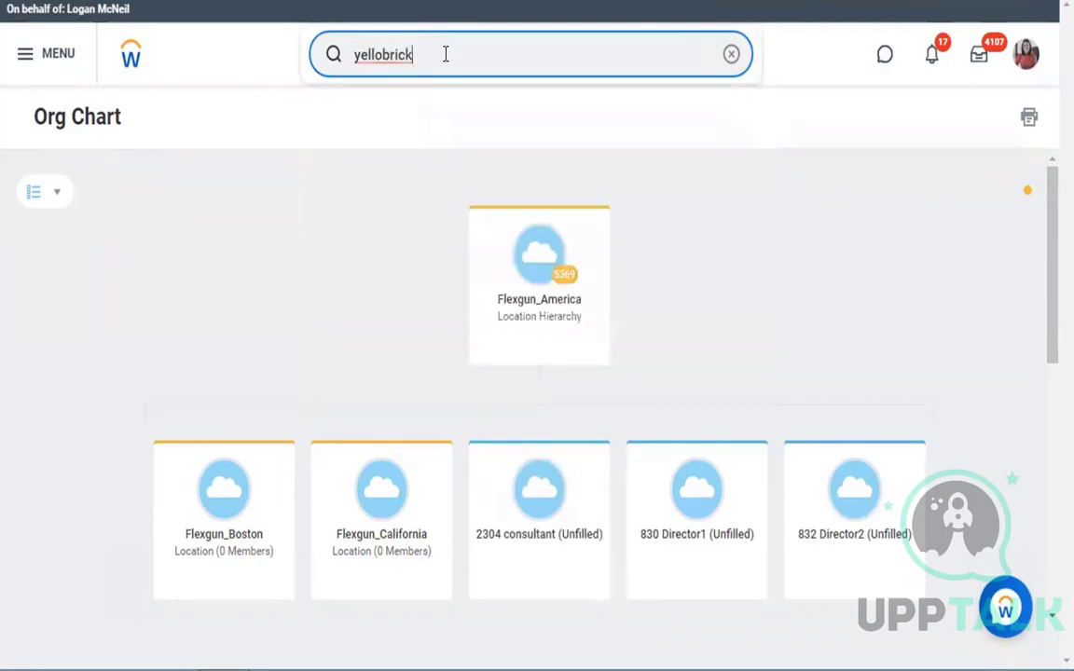
click(381, 56)
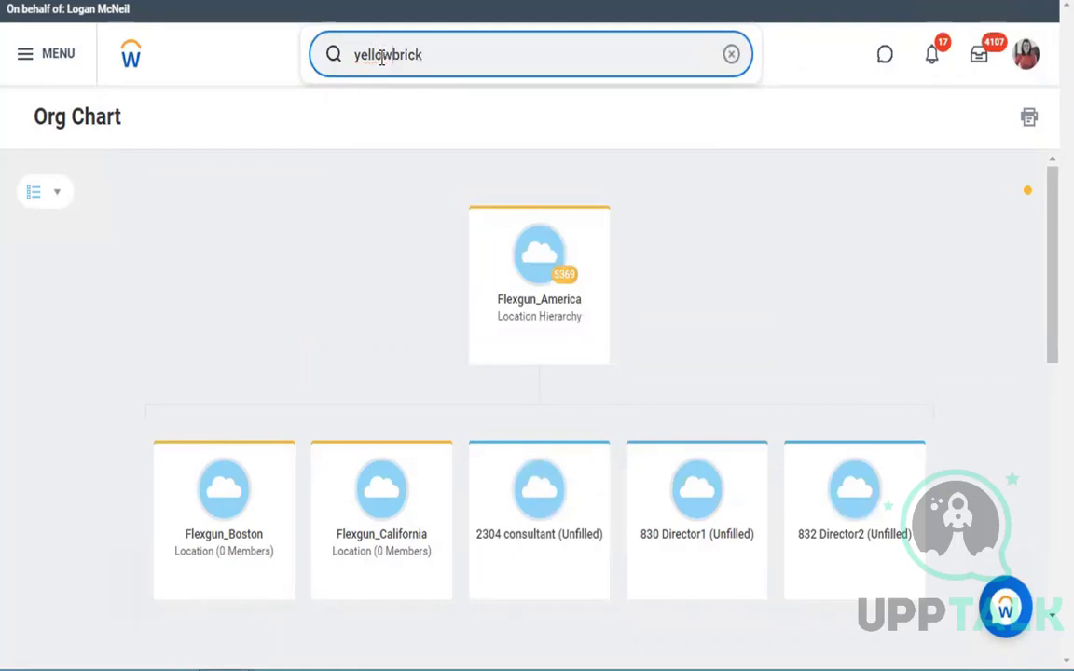
text(w)
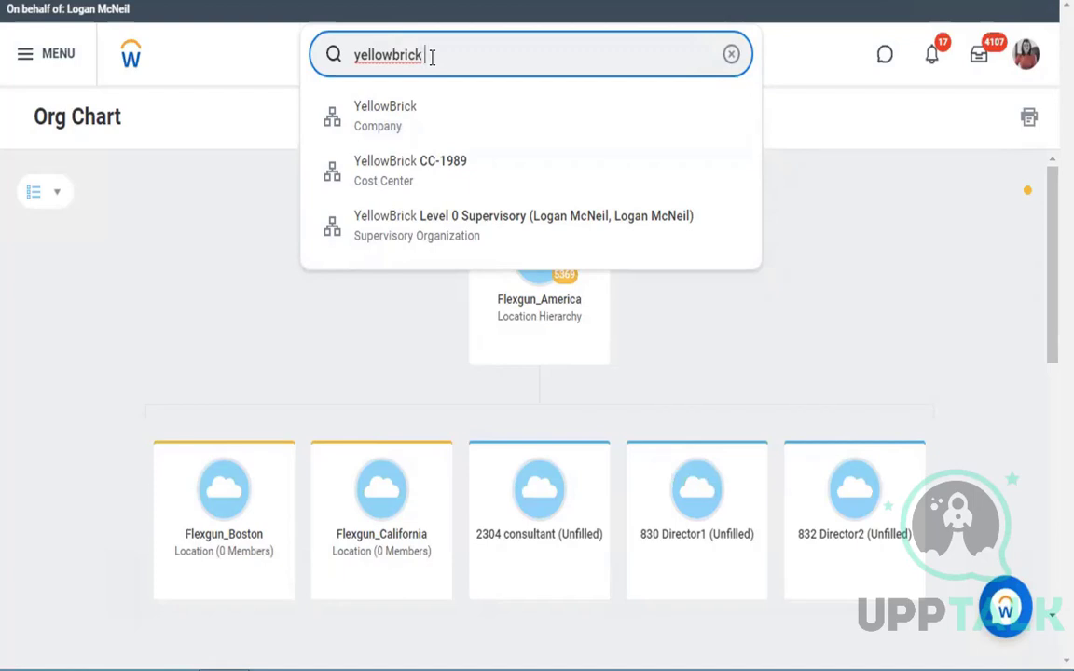
key(ctrl+a)
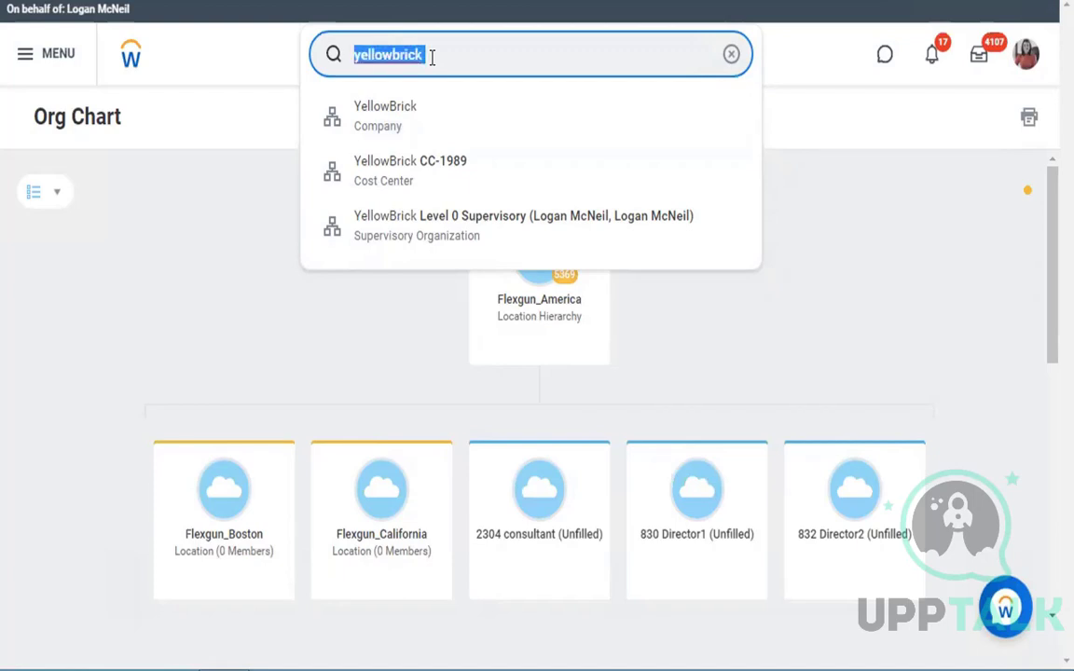
text(create)
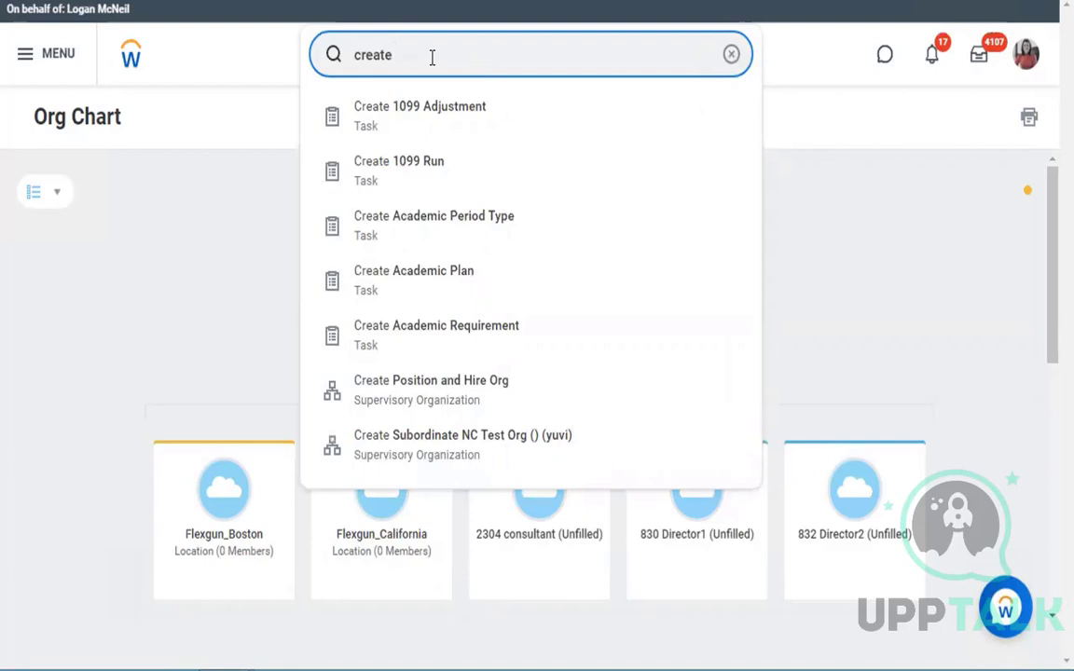
Complete the search as 'create company' and open the Create Company task
text(compan)
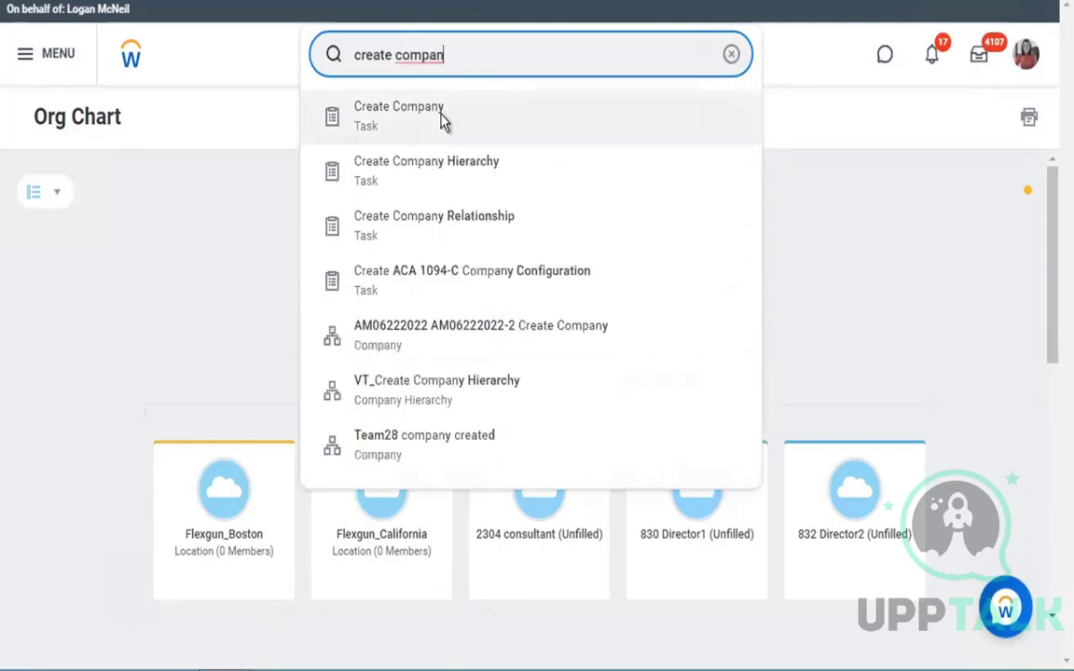
click(442, 121)
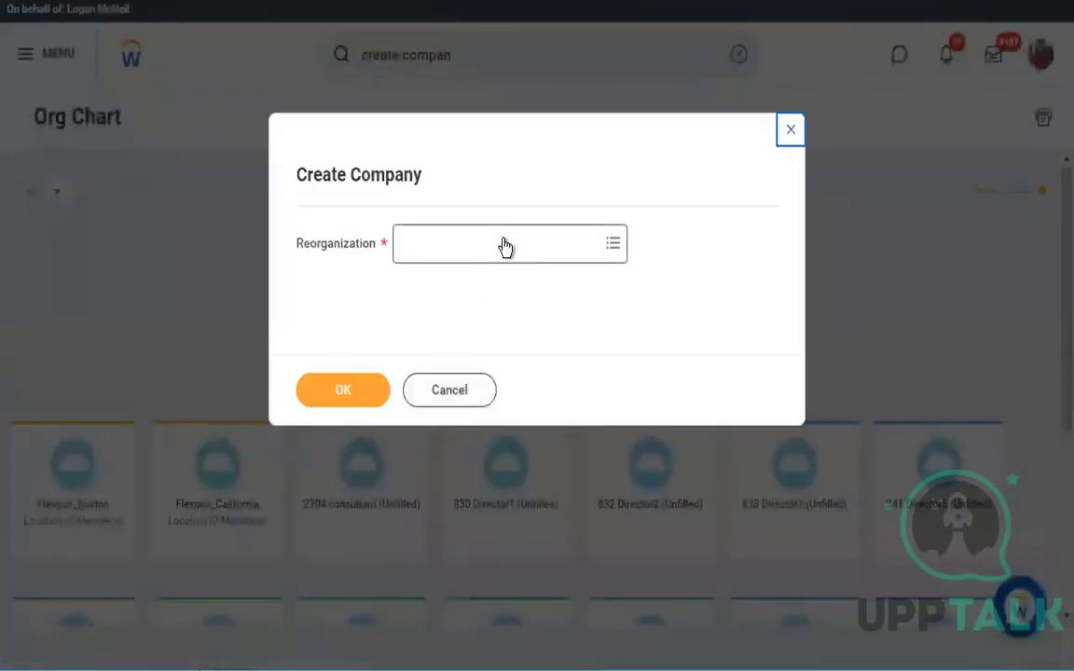
Search the Reorganization prompt for 'cf_batch', then for 'cf1'
click(504, 245)
text(cf_bat)
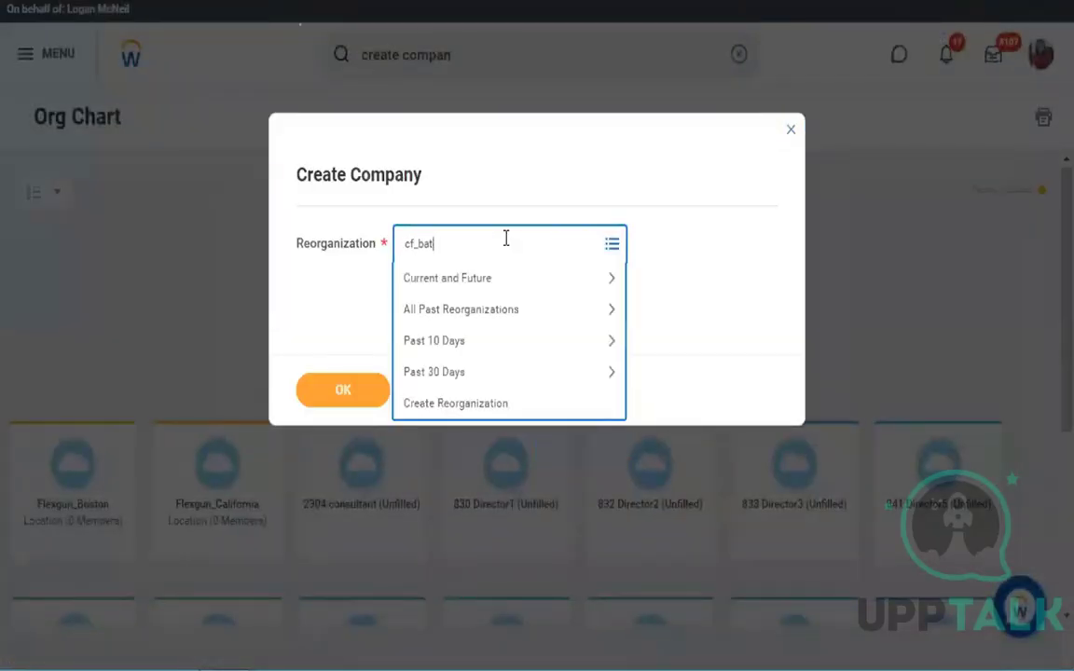
text(ch)
key(Return)
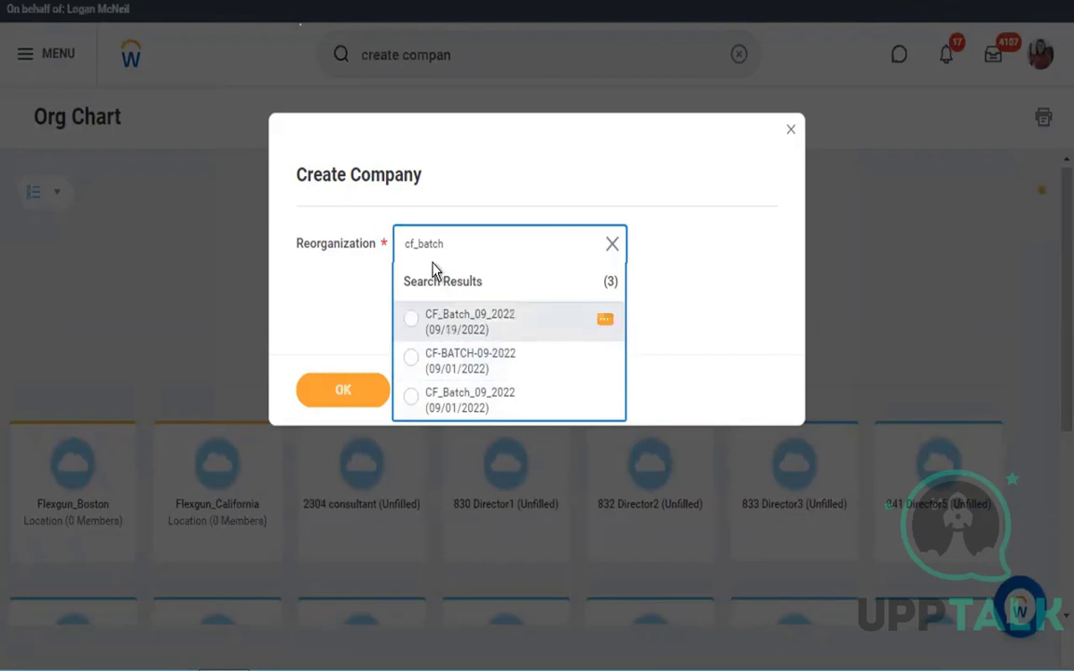
key(Left)
key(Left)
key(Left)
key(Left)
key(Left)
key(Left)
text(1)
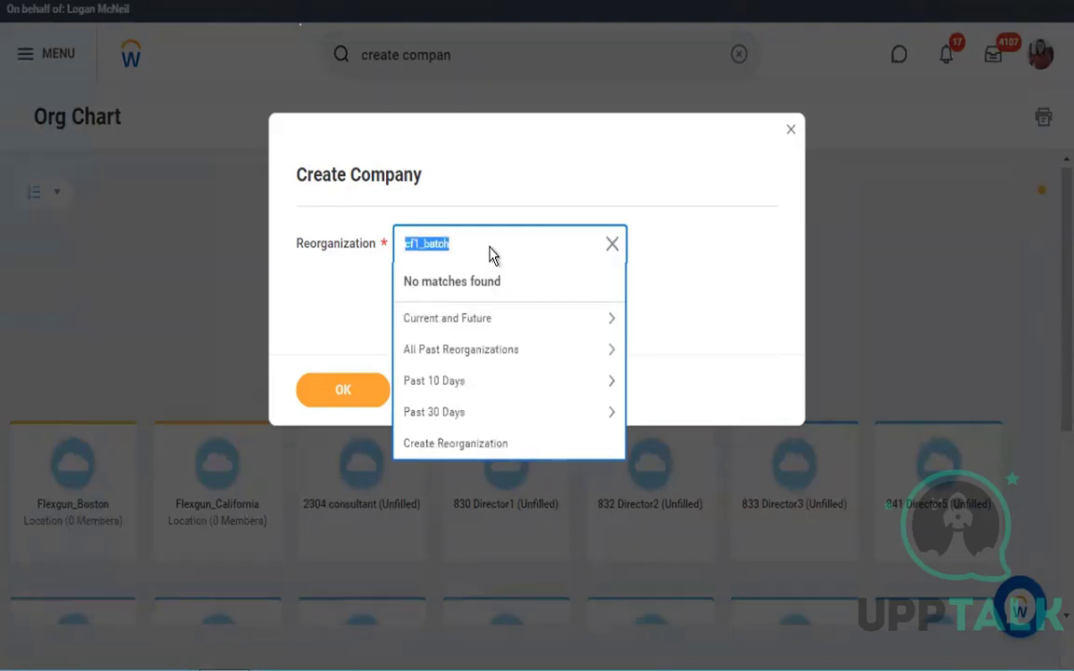
click(500, 232)
key(BackSpace)
key(BackSpace)
key(BackSpace)
key(BackSpace)
key(BackSpace)
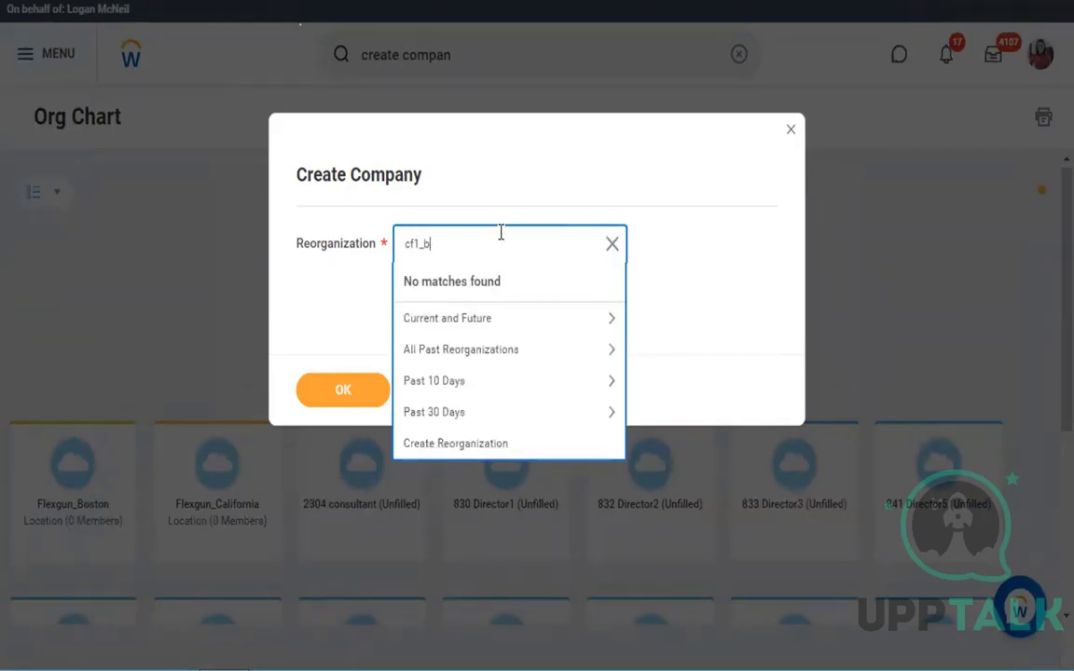
key(BackSpace)
key(Return)
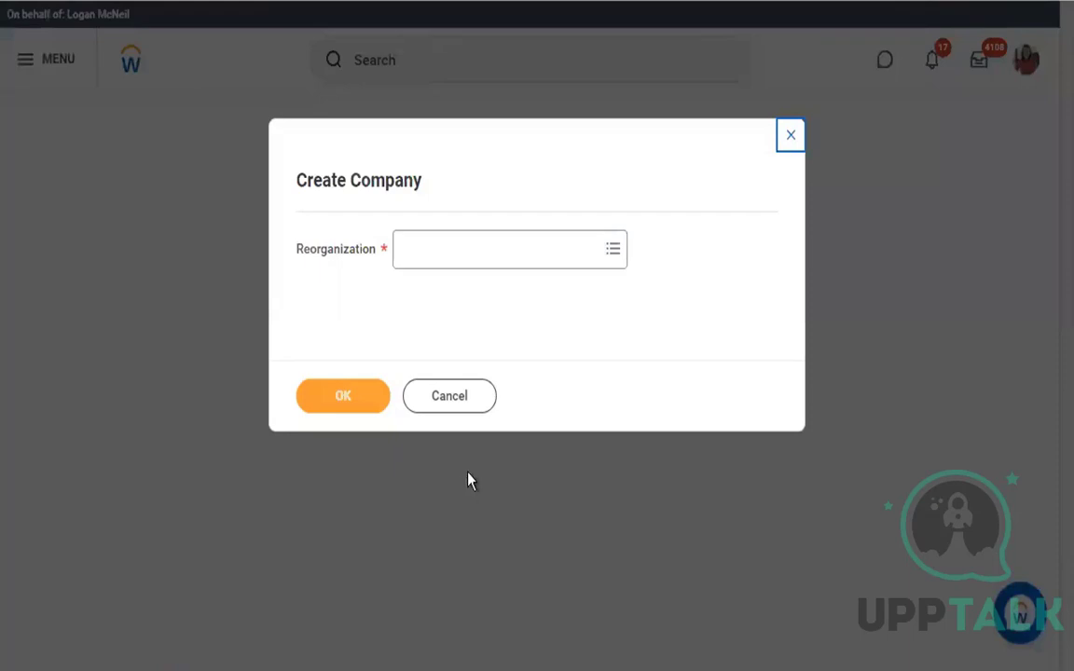
Cancel Create Company, search 'gdr' and open the GDR South India location hierarchy
click(472, 405)
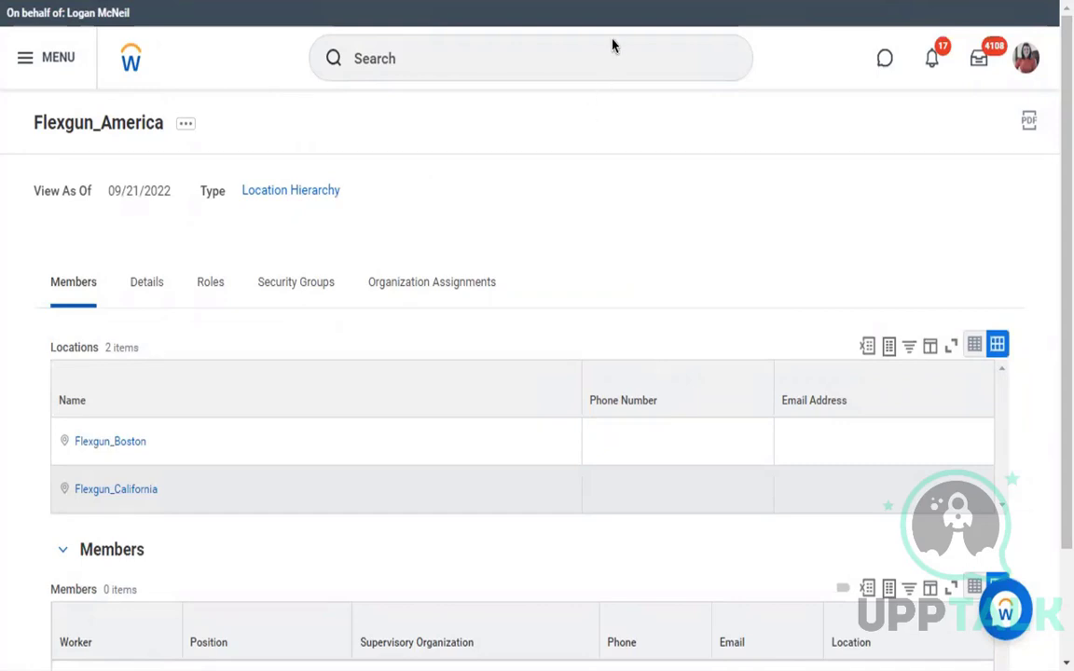
click(420, 59)
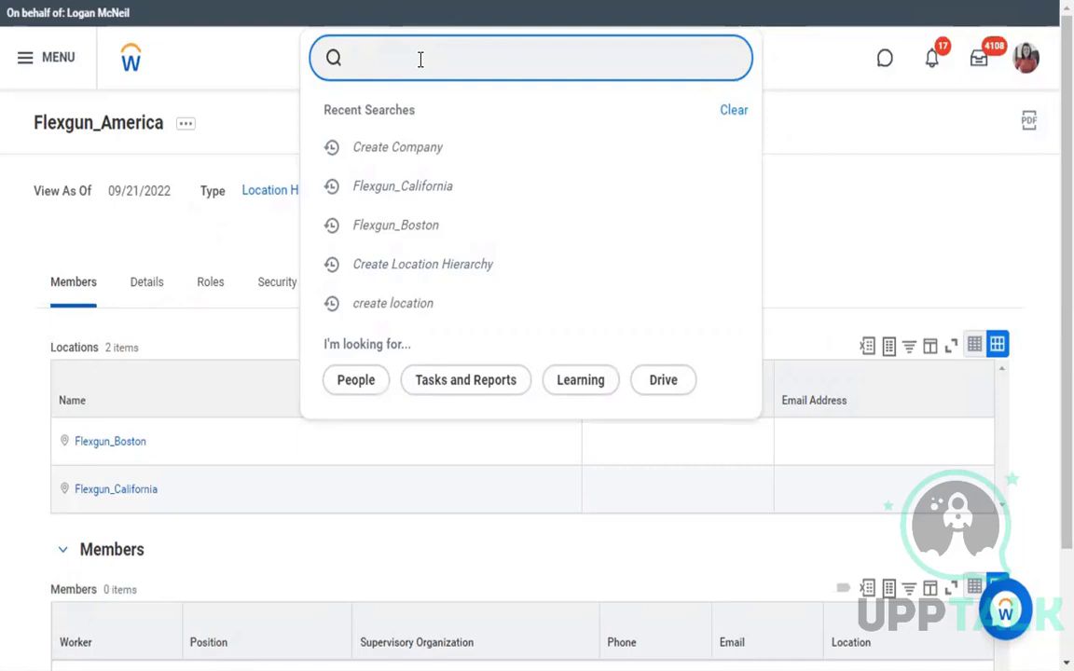
text(ddr)
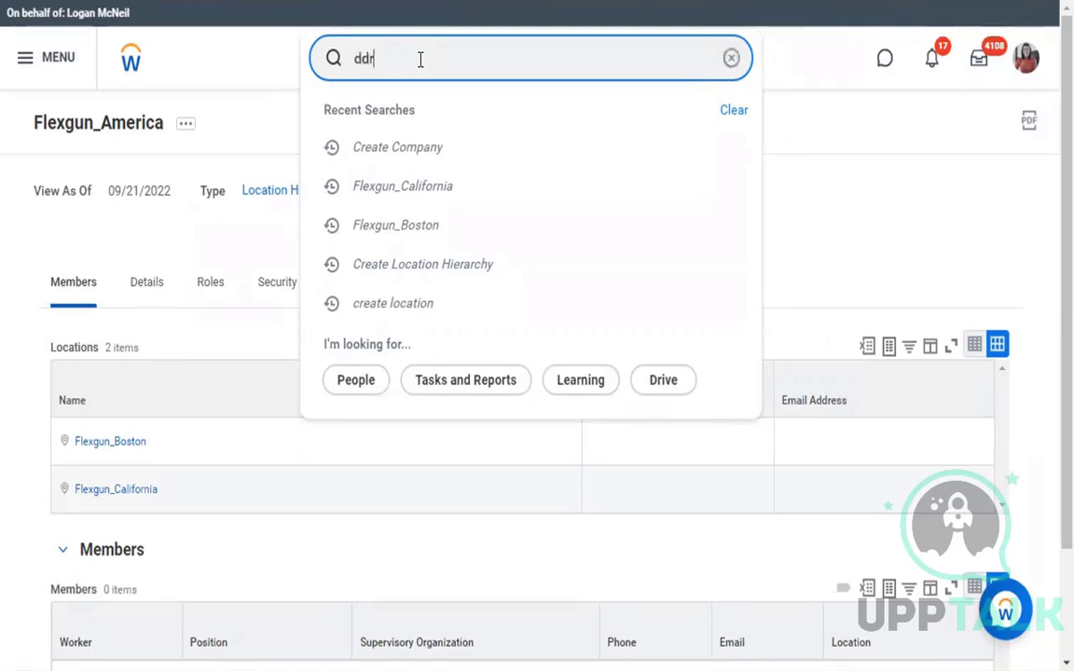
key(BackSpace)
key(BackSpace)
key(BackSpace)
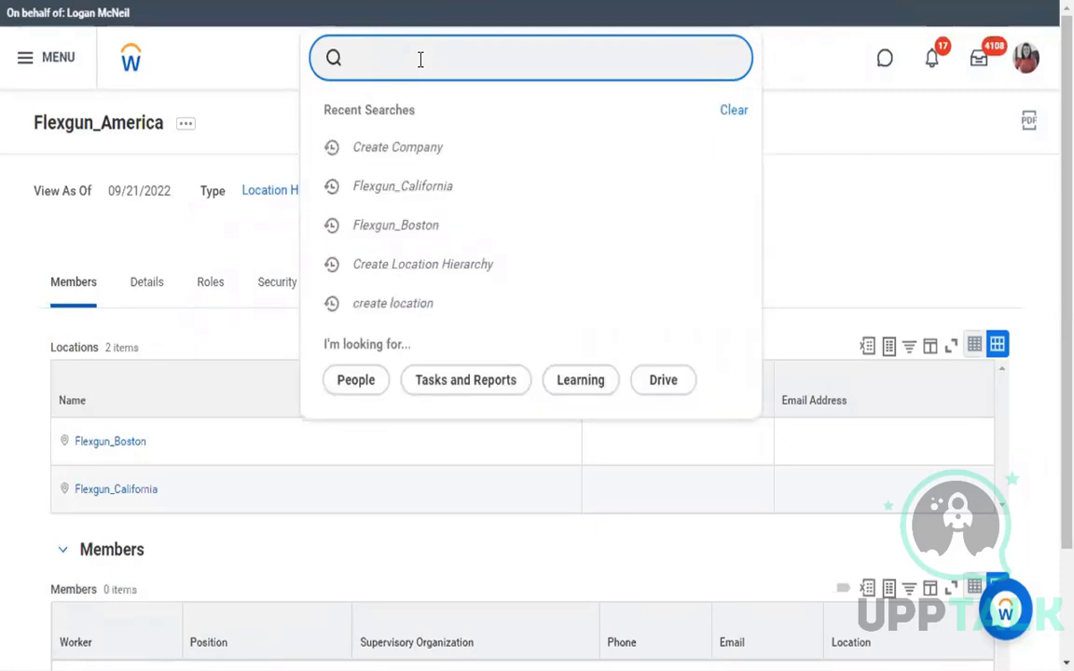
text(gdr)
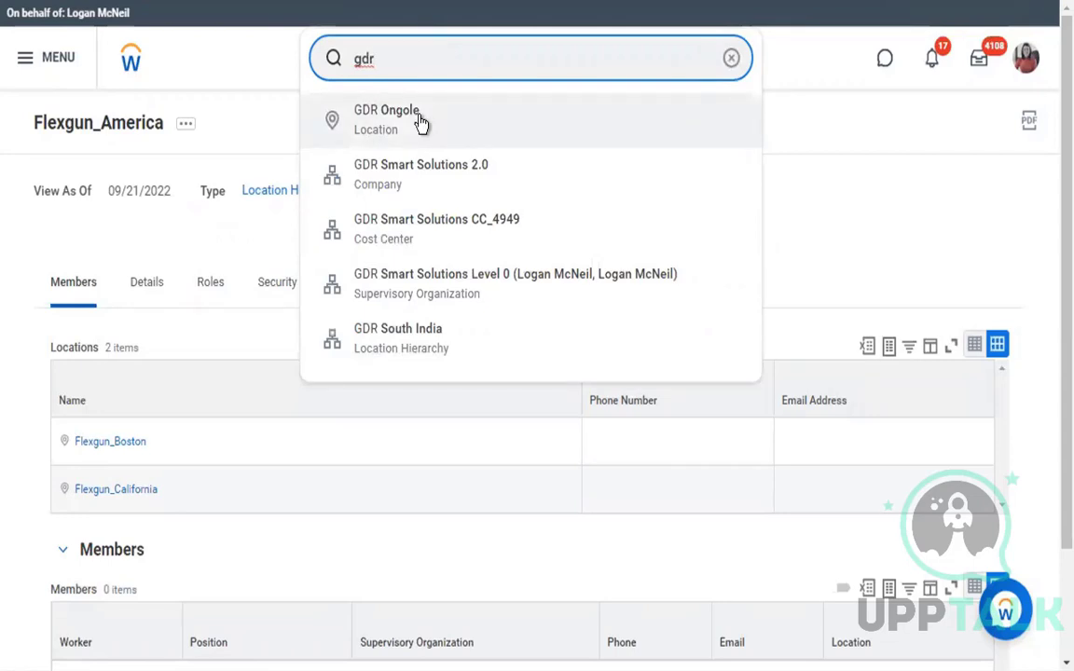
click(415, 346)
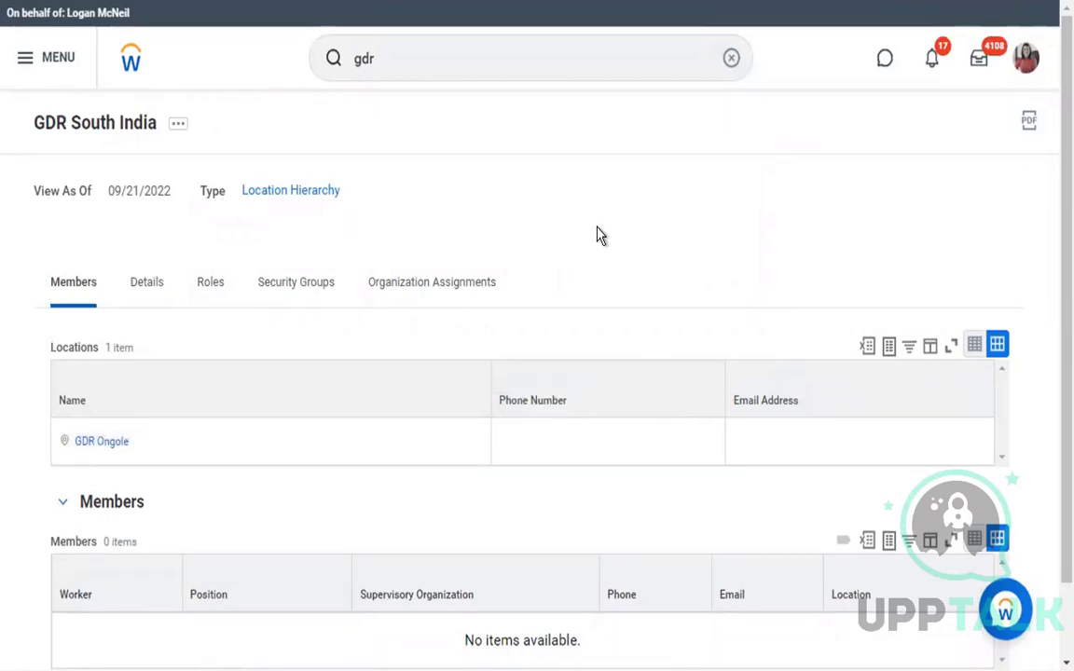
scroll(601, 235, down, 1)
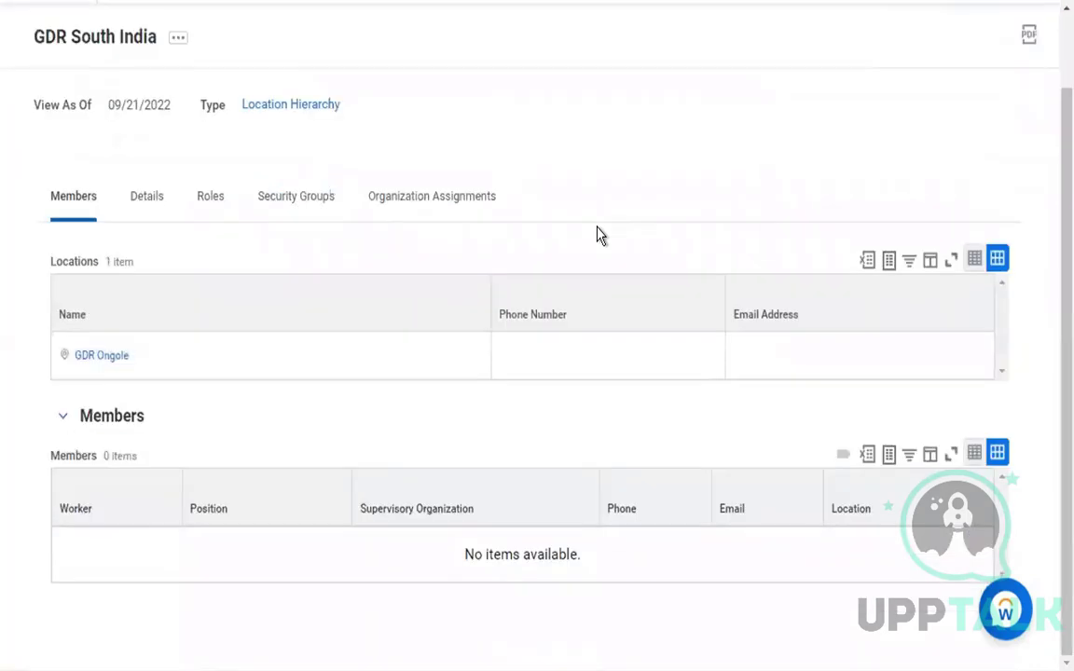
scroll(600, 235, up, 1)
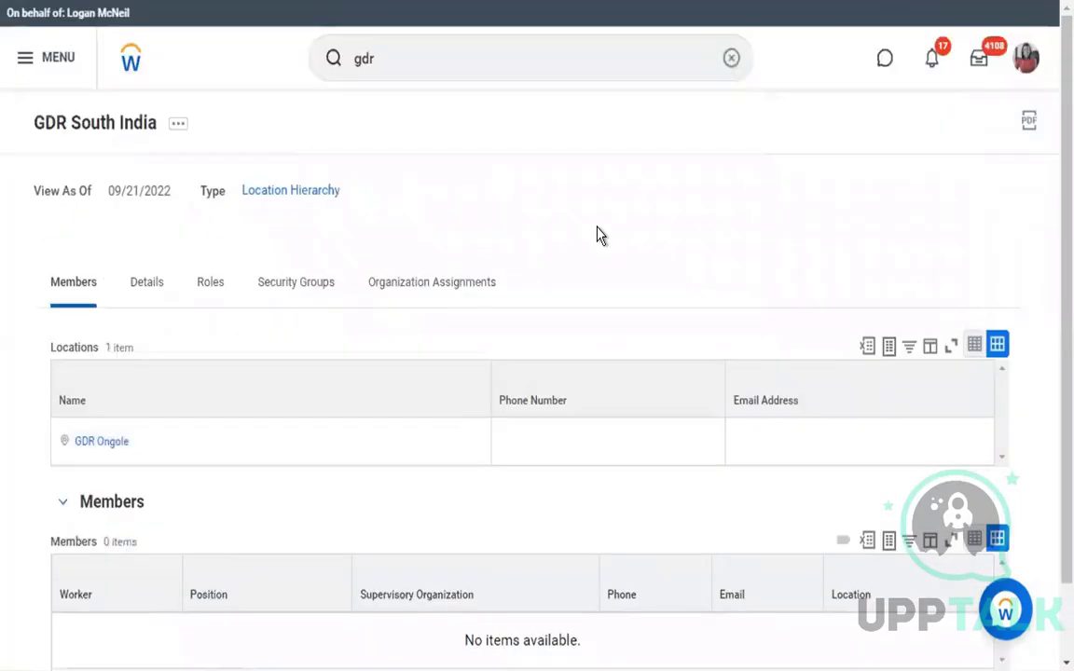
click(472, 307)
Clear 'gdr' from the search box and select the Workday logo for the home page
click(732, 61)
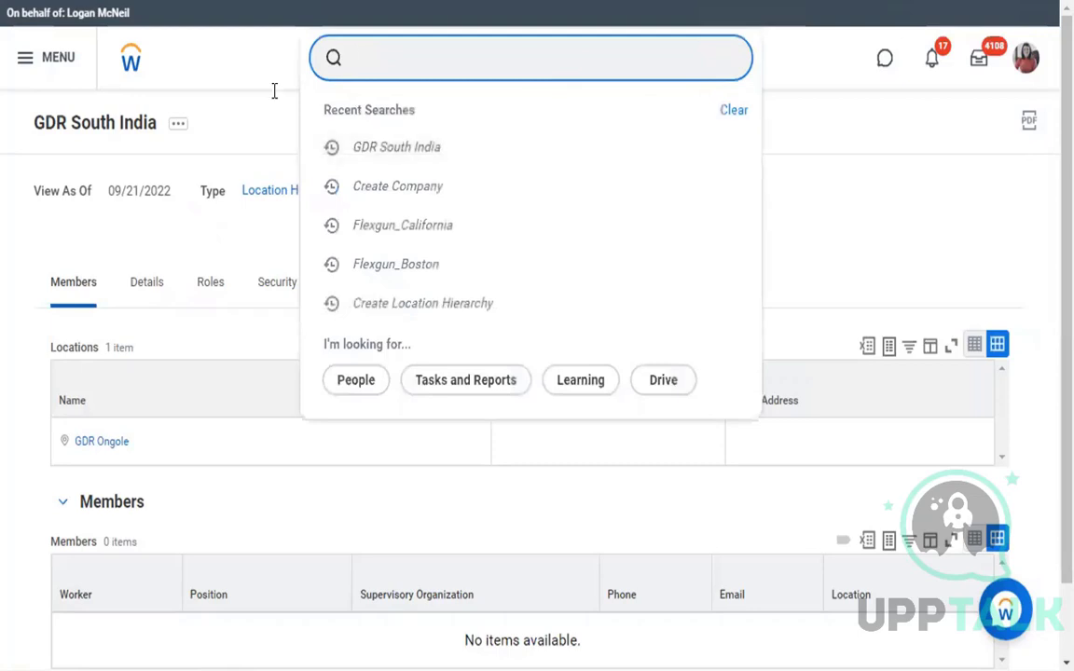
click(131, 65)
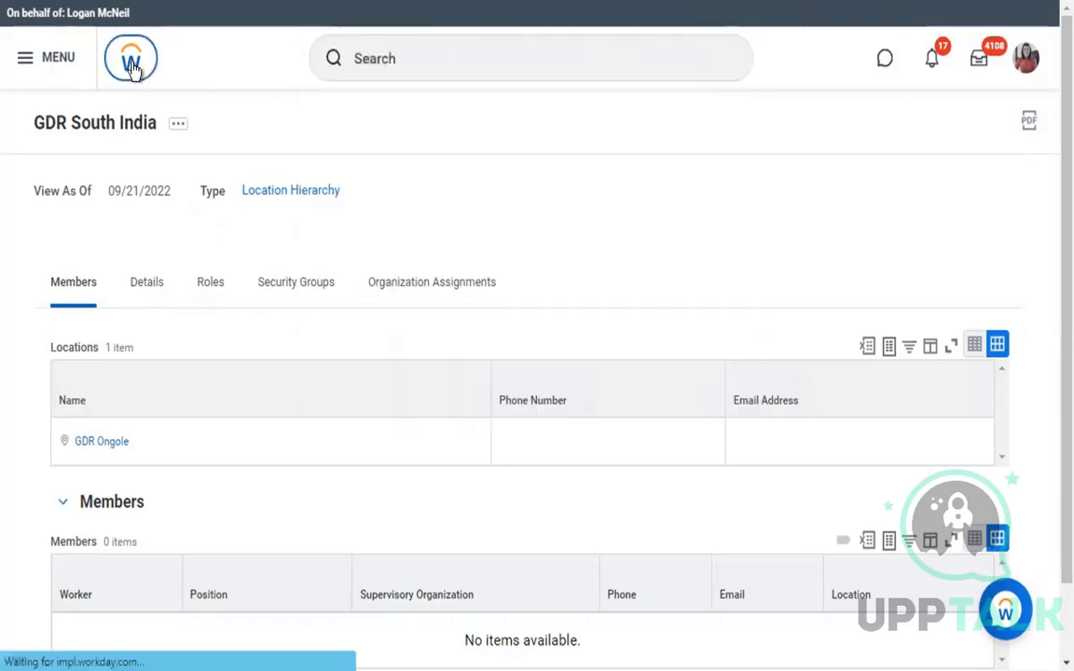